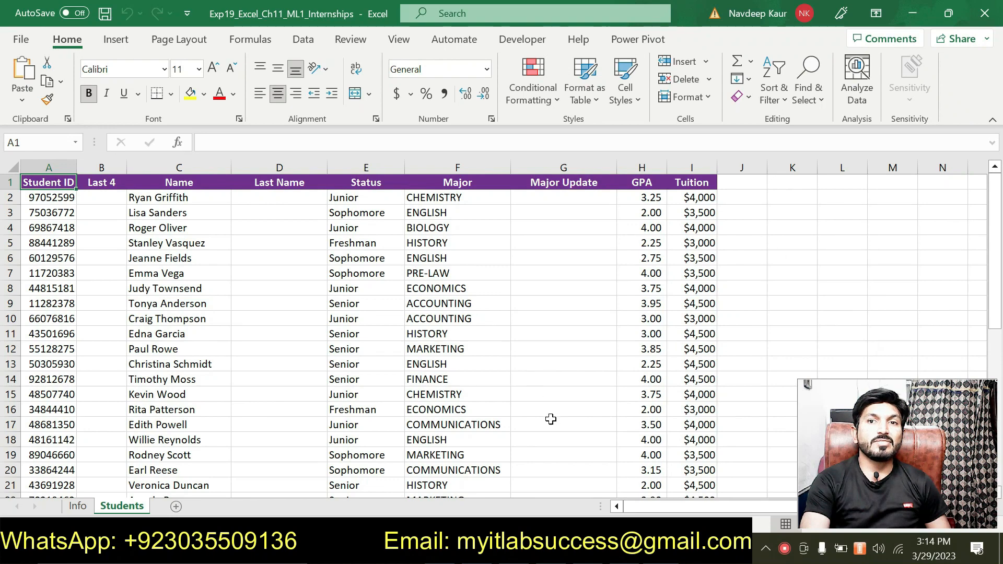
Switch to the Word instructions and highlight the workbook name Exp19_Excel_Ch11_ML1_Internships.xlsx in step 1
key(alt+Tab)
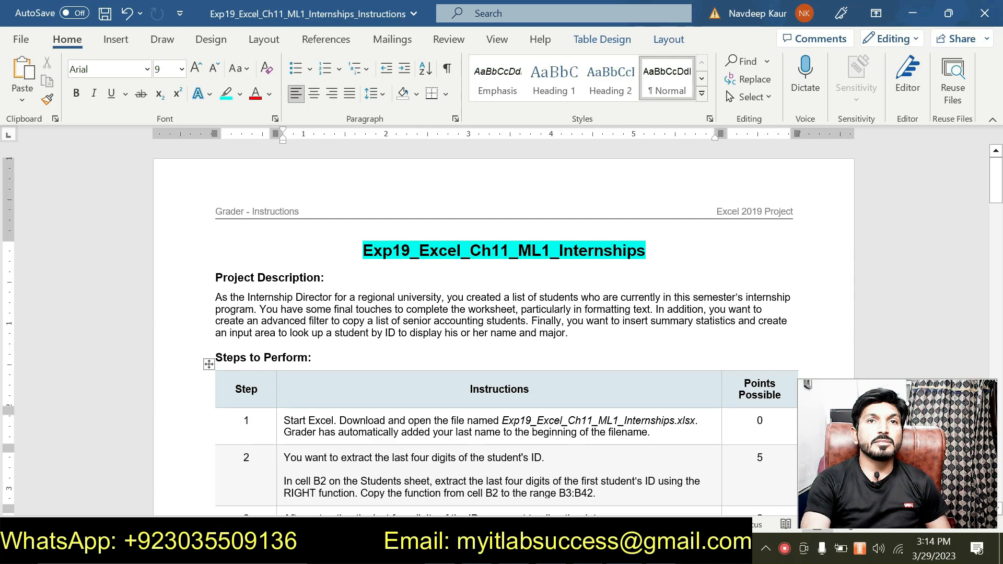
scroll(503, 331, down, 3)
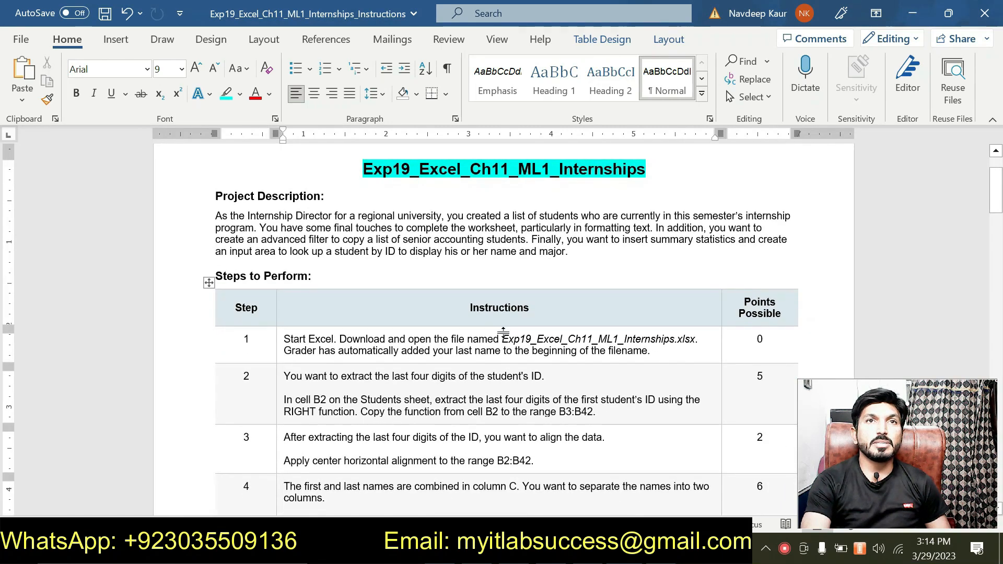
drag(502, 340, 684, 341)
click(647, 380)
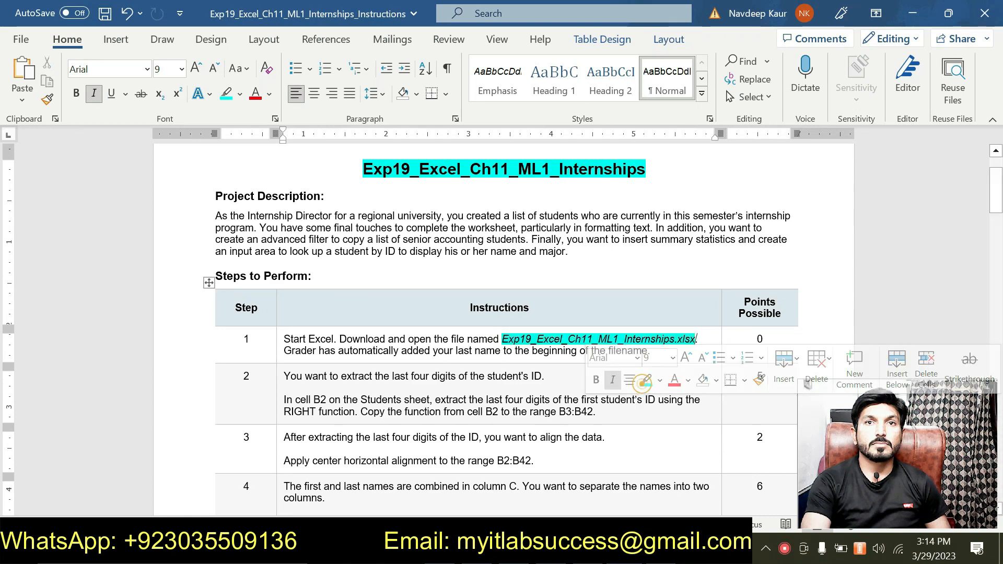
click(508, 359)
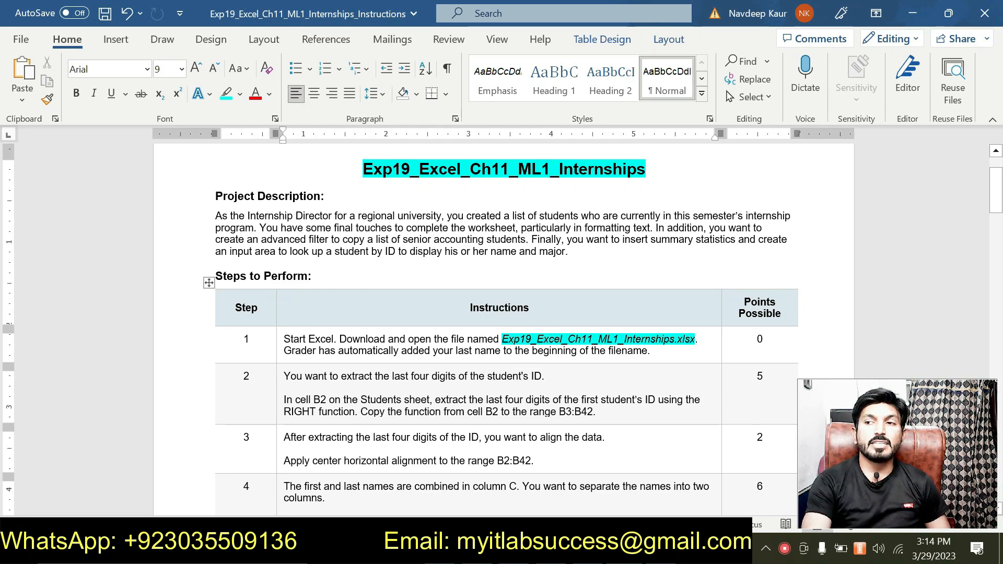
Check the contents of the Info sheet in the Excel workbook and return to the Word instructions
click(597, 549)
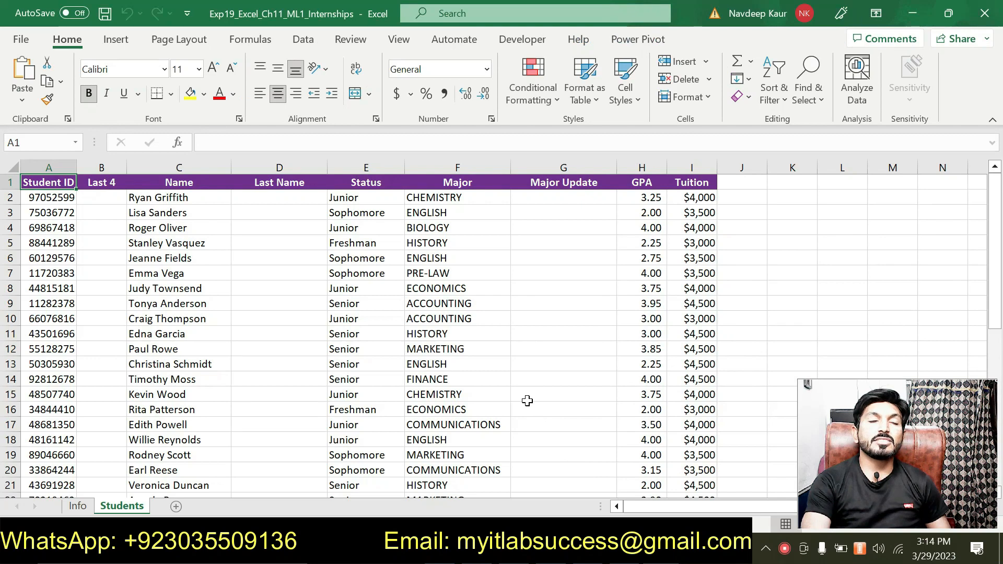
click(79, 507)
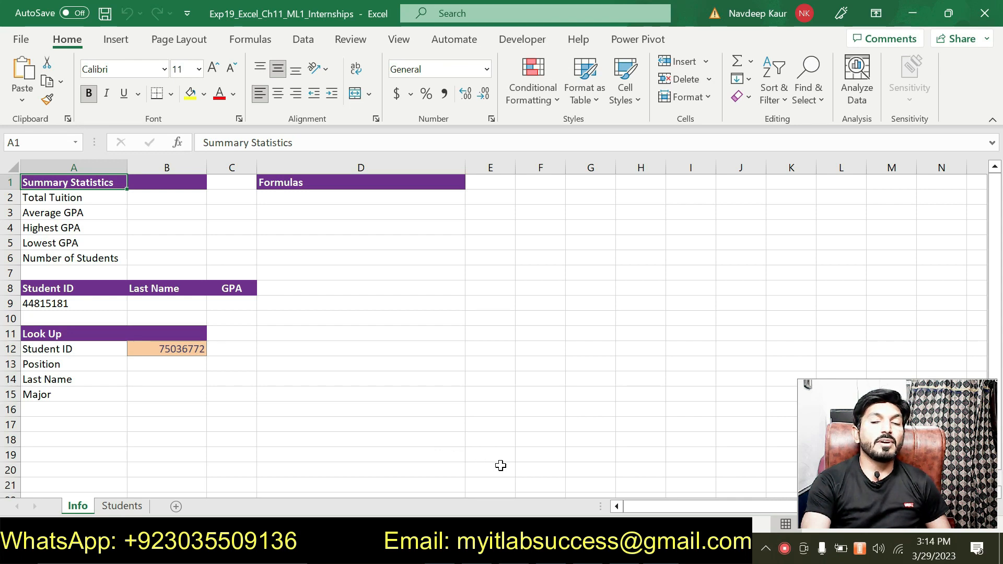
key(alt+Tab)
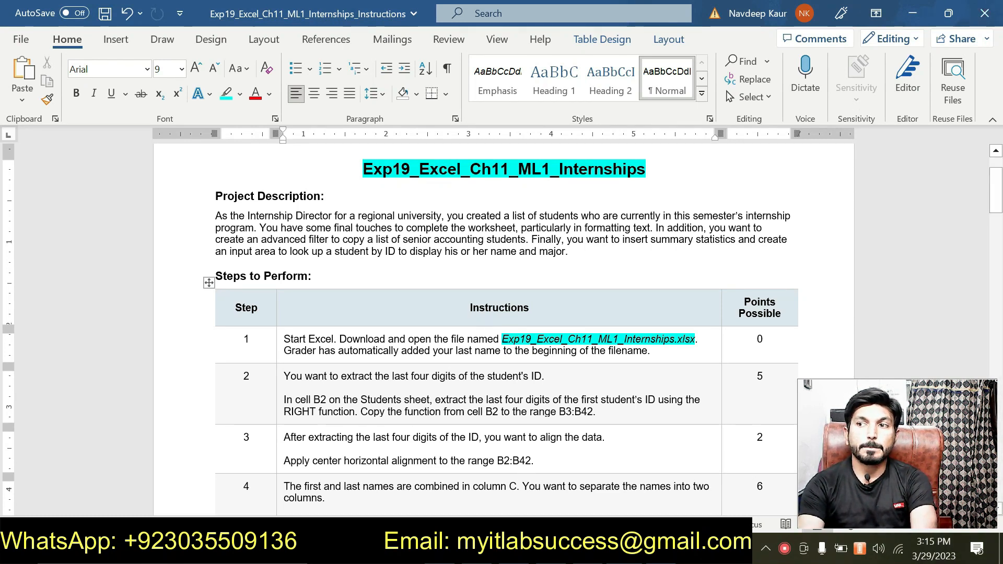
Remove the highlight from the step 1 file name and highlight the step 2 paragraph about the RIGHT function
drag(502, 339, 697, 339)
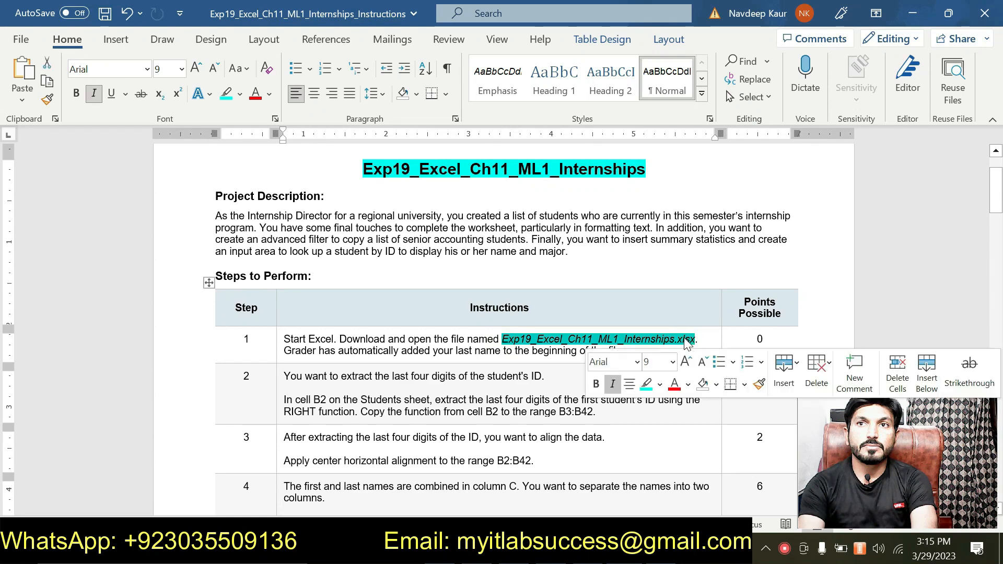
click(647, 384)
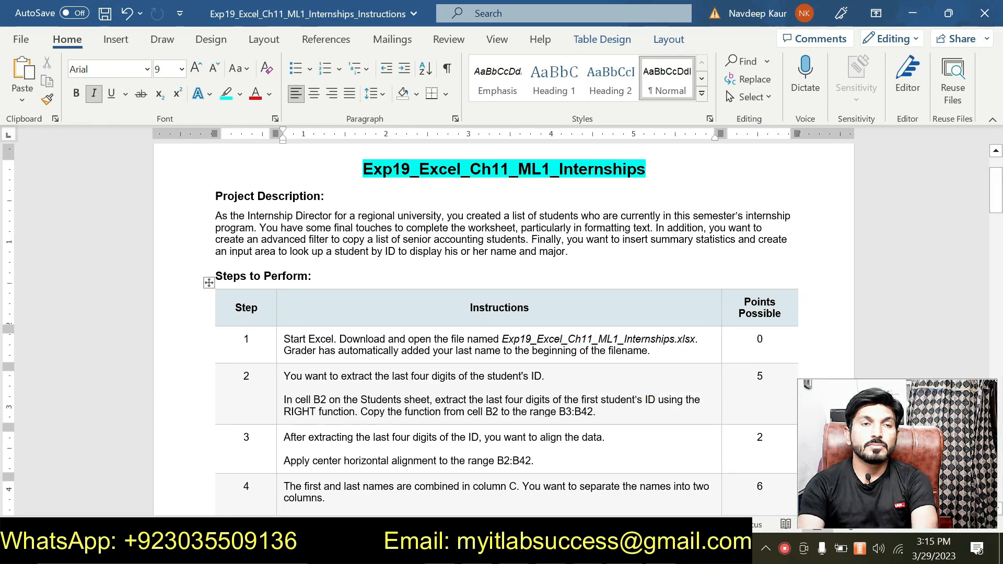
click(326, 388)
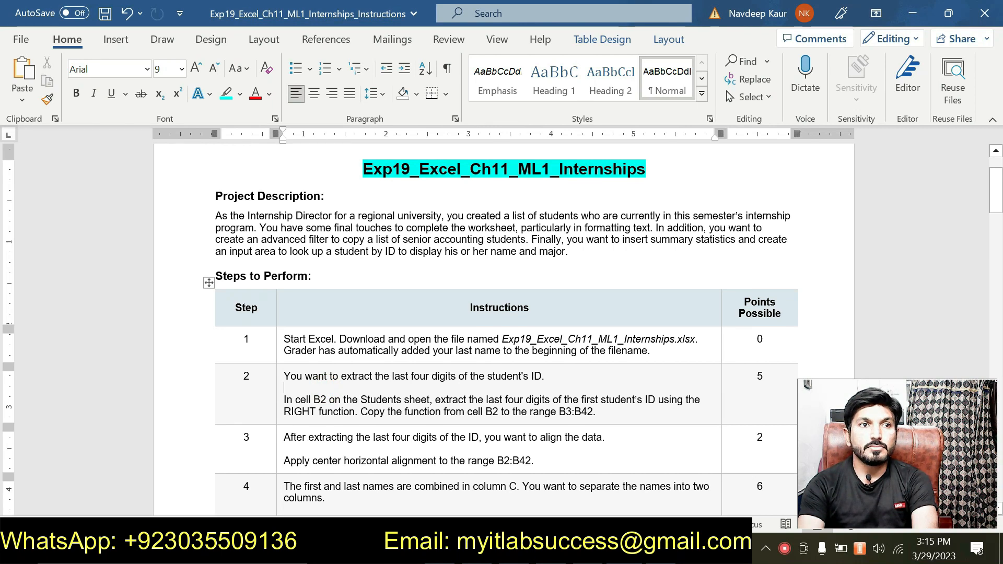
drag(600, 413, 284, 401)
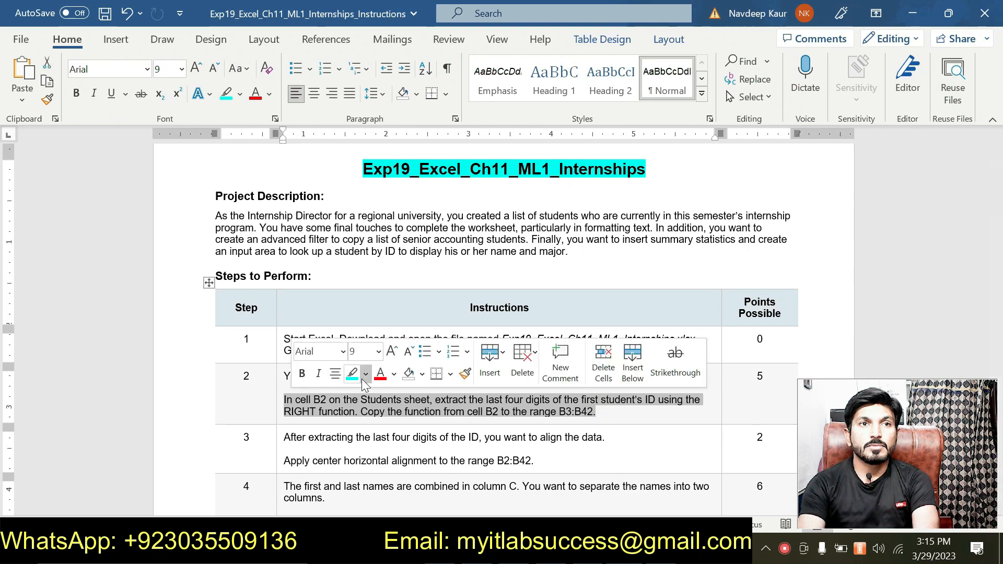
click(353, 377)
click(353, 379)
click(437, 417)
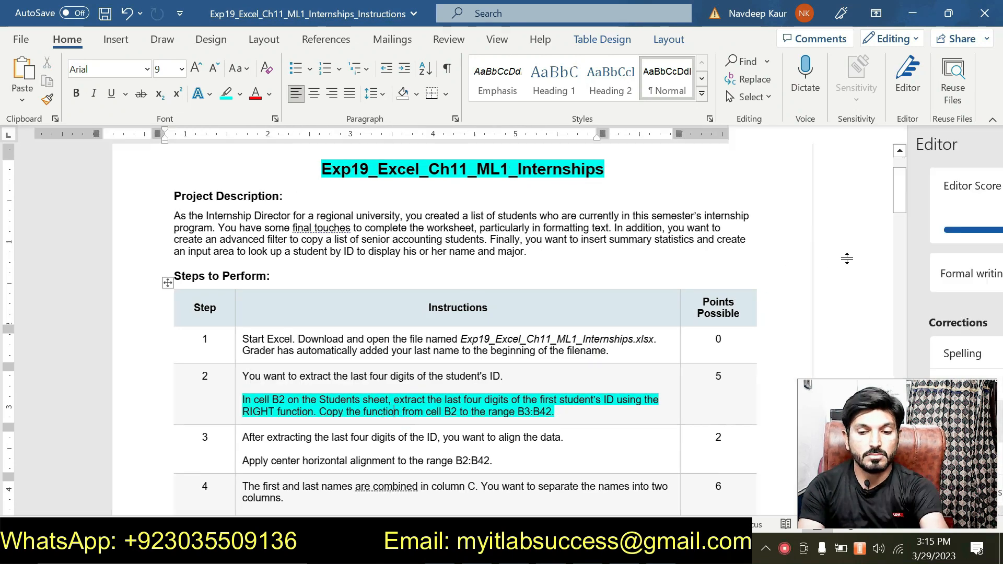
click(991, 140)
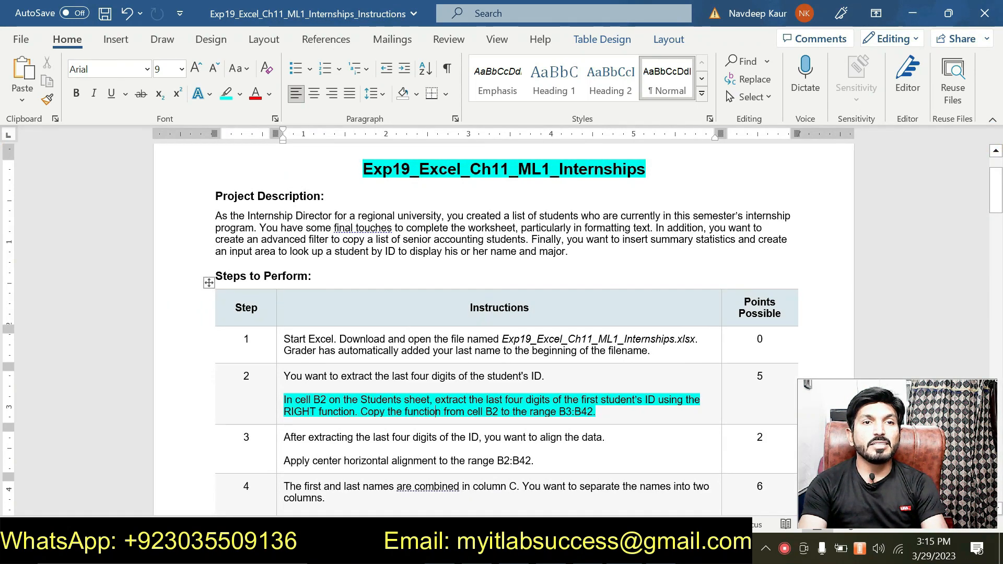
scroll(438, 412, down, 1)
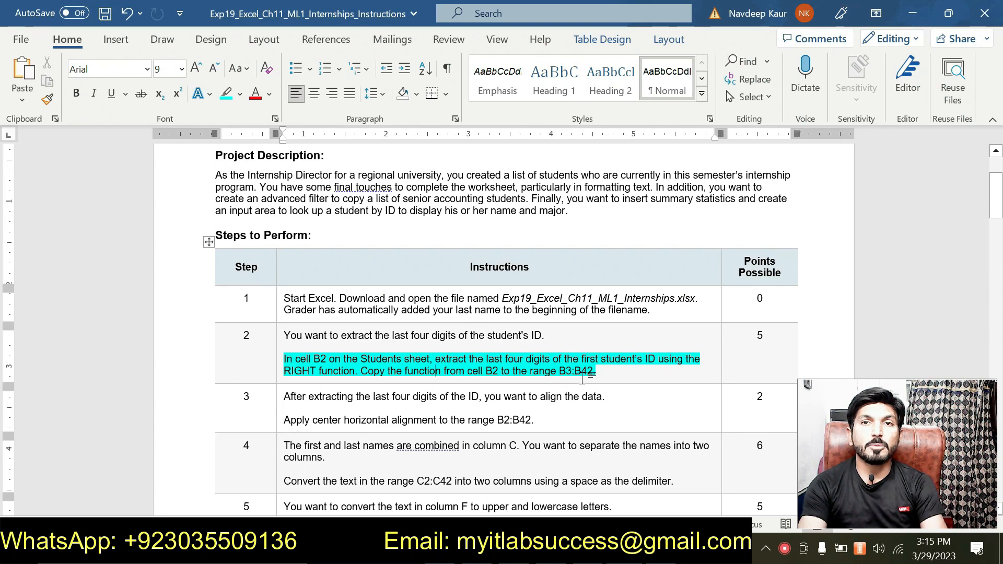
scroll(582, 379, up, 1)
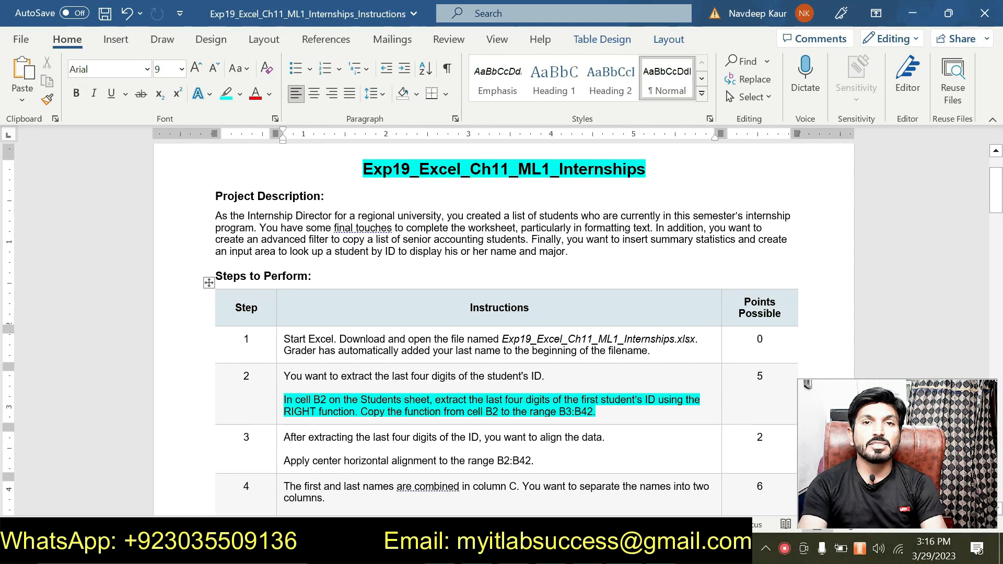
scroll(501, 314, down, 1)
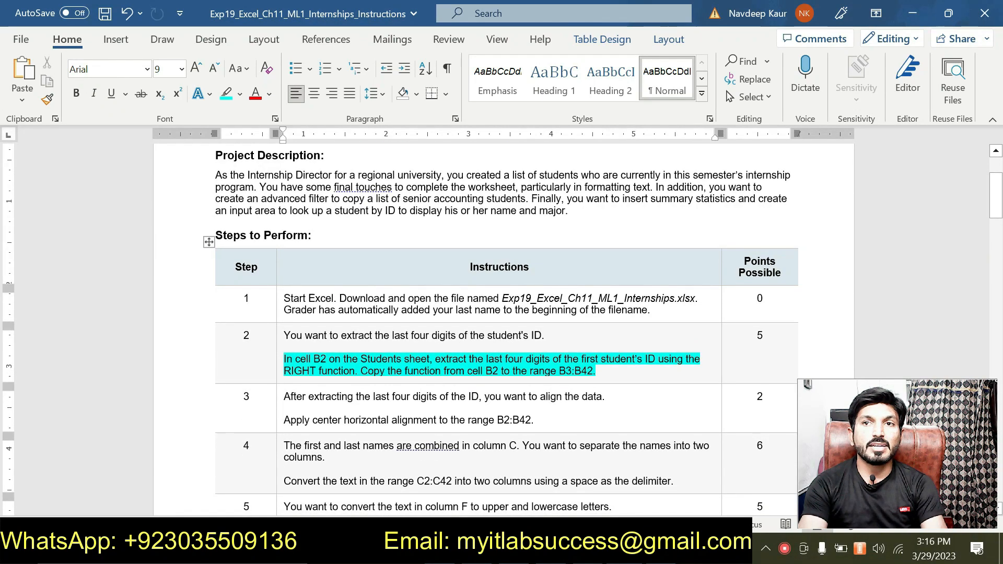
scroll(436, 371, up, 1)
scroll(437, 371, up, 1)
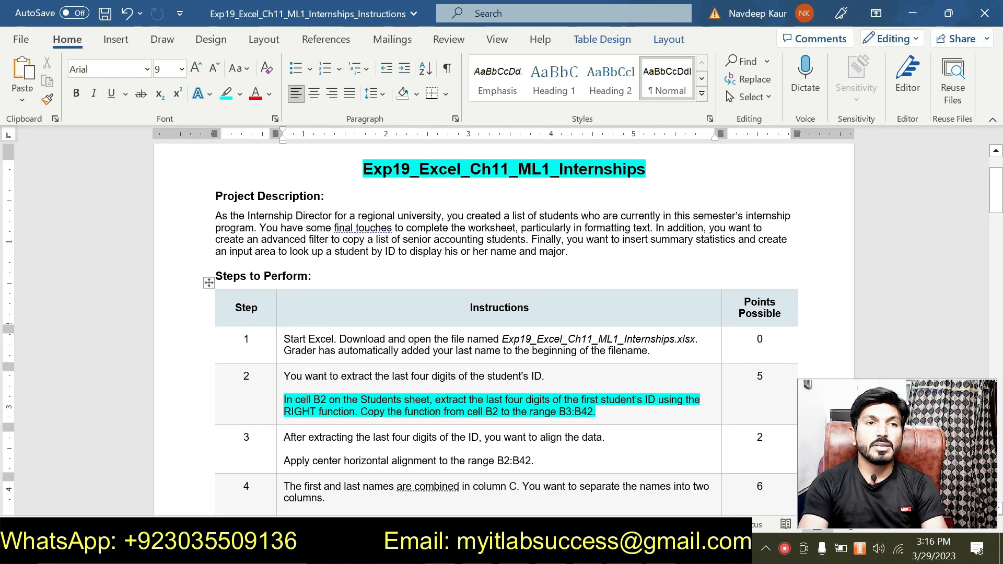
Switch to the Excel workbook and enter the formula =RIGHT(A2,4) in cell B2 of the Students sheet
key(alt+Tab)
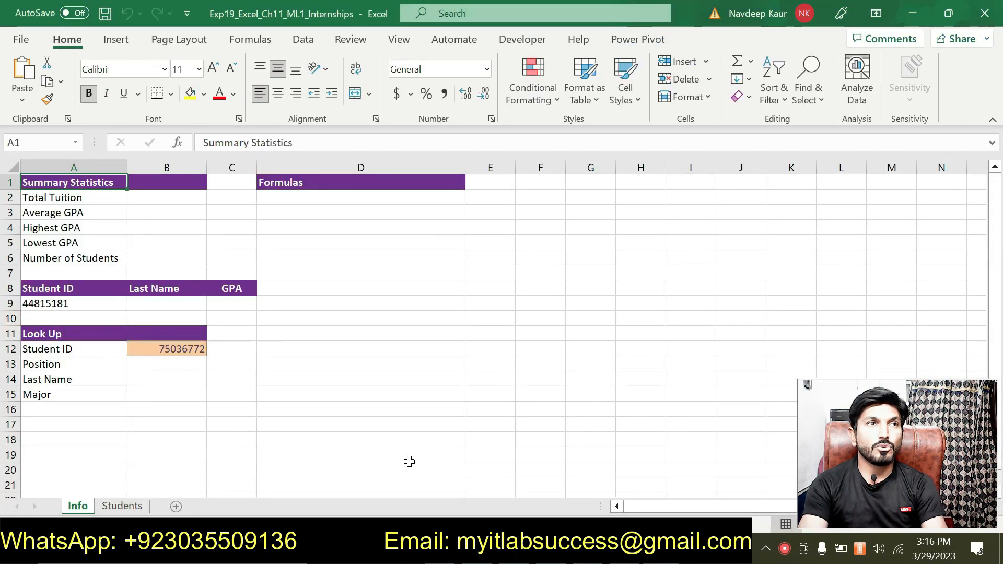
click(121, 505)
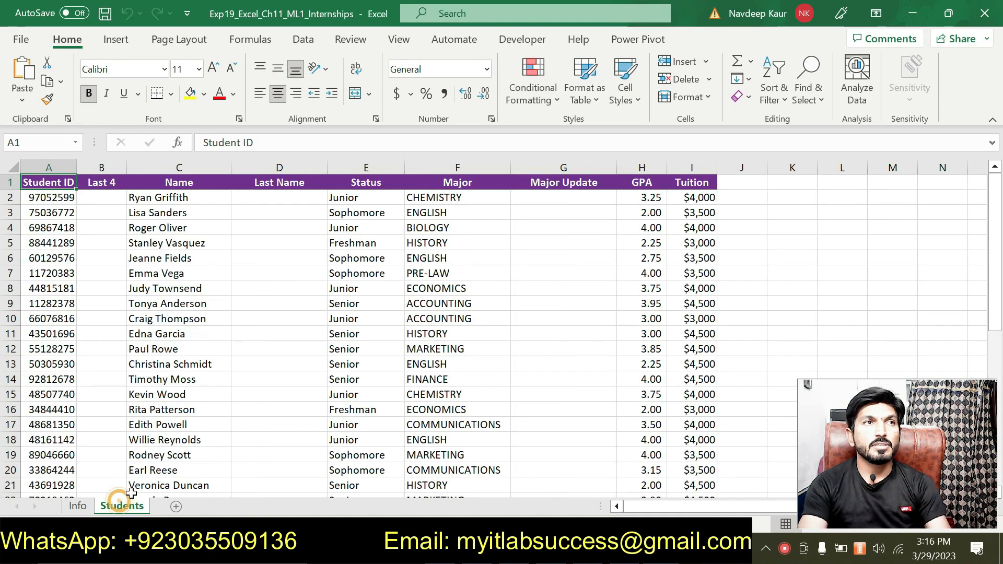
click(102, 199)
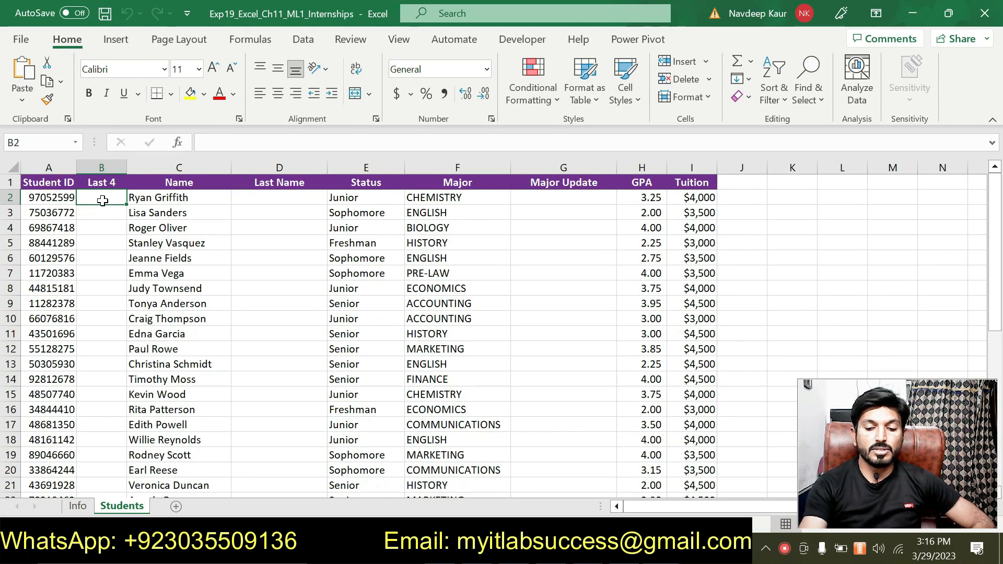
text(=)
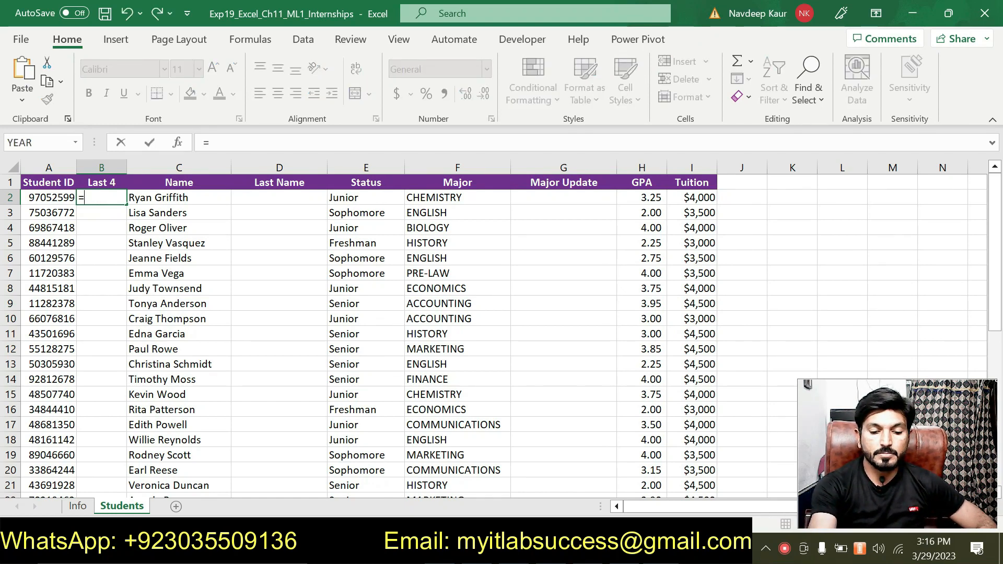
text(ri)
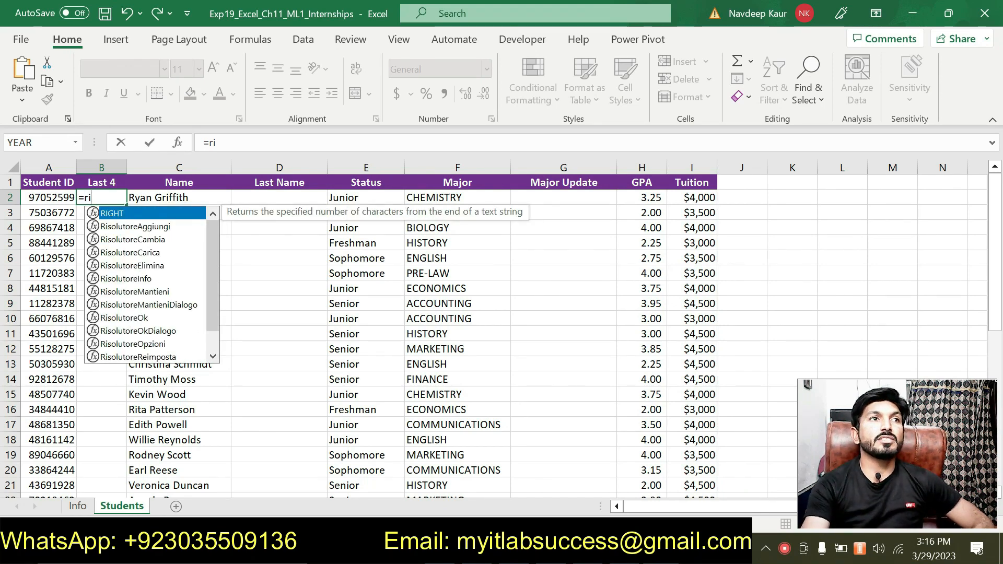
double_click(115, 214)
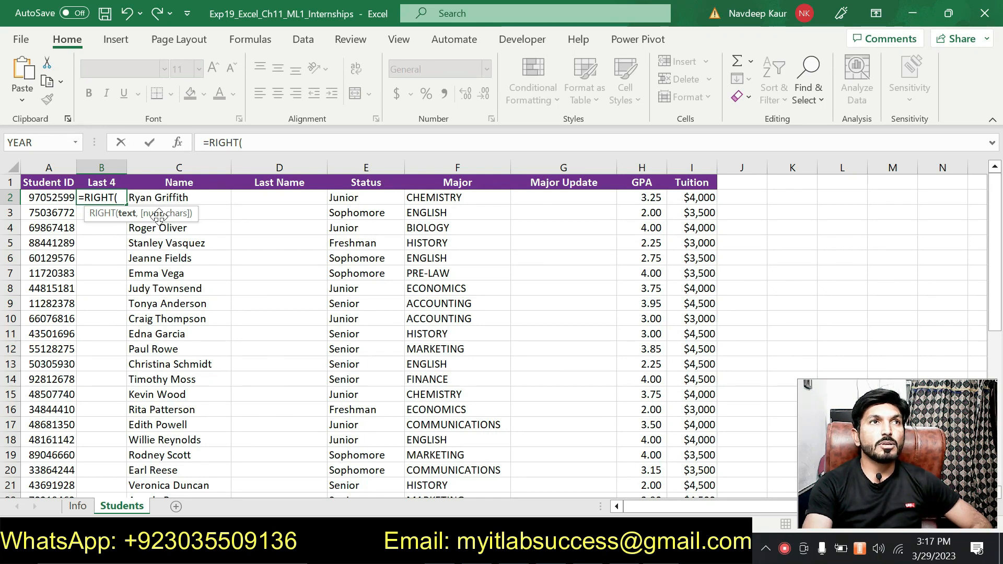
click(181, 147)
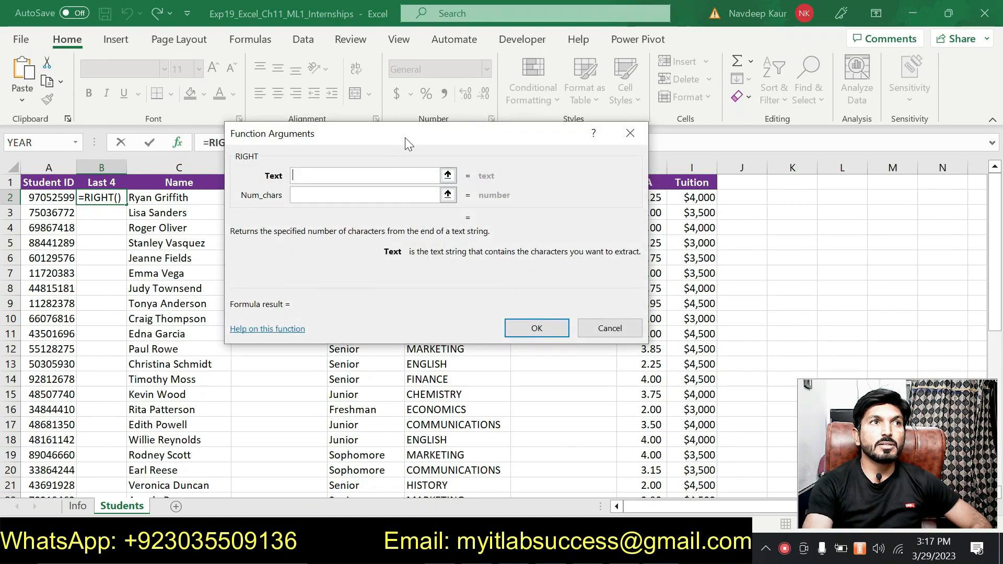
drag(402, 139, 462, 146)
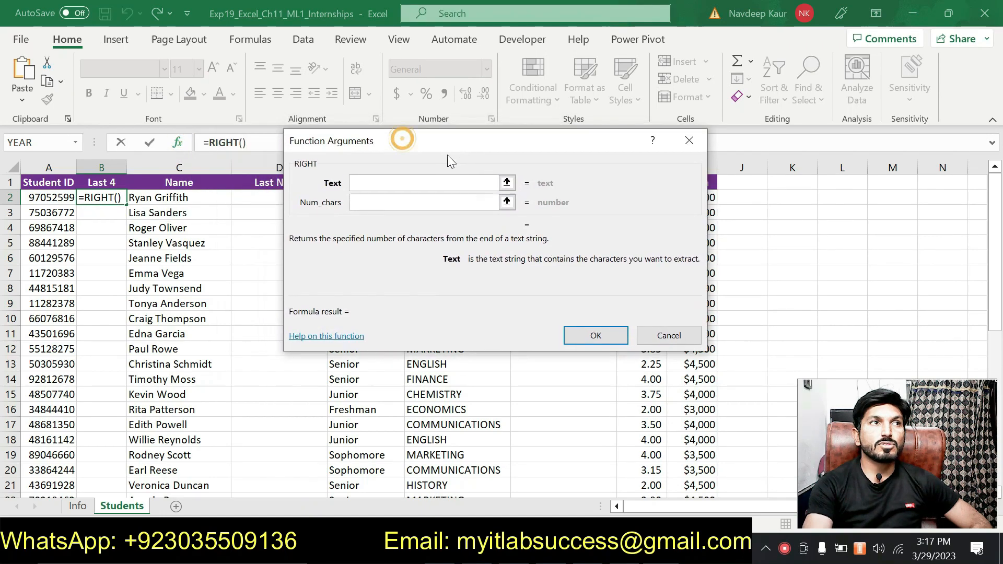
click(72, 199)
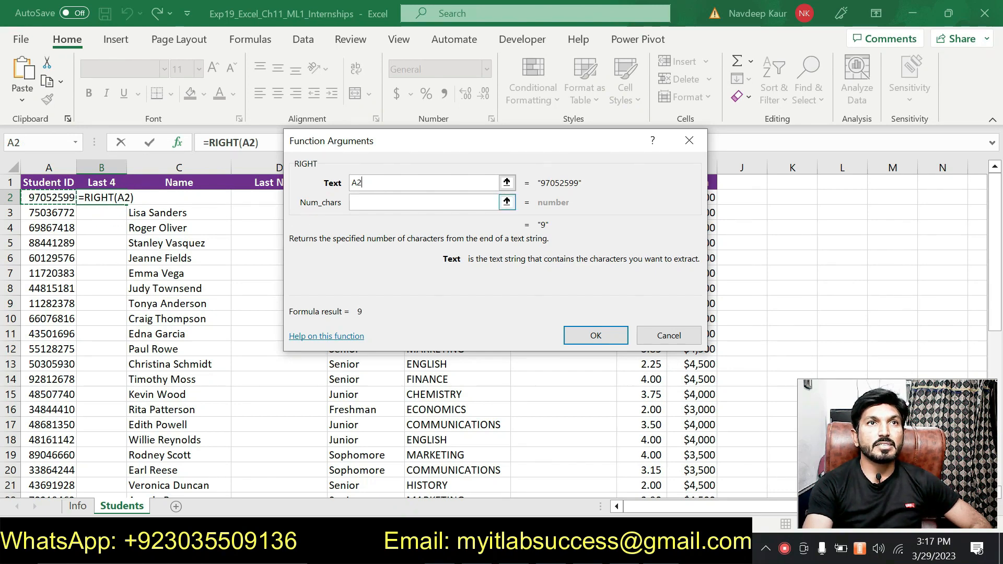
click(366, 202)
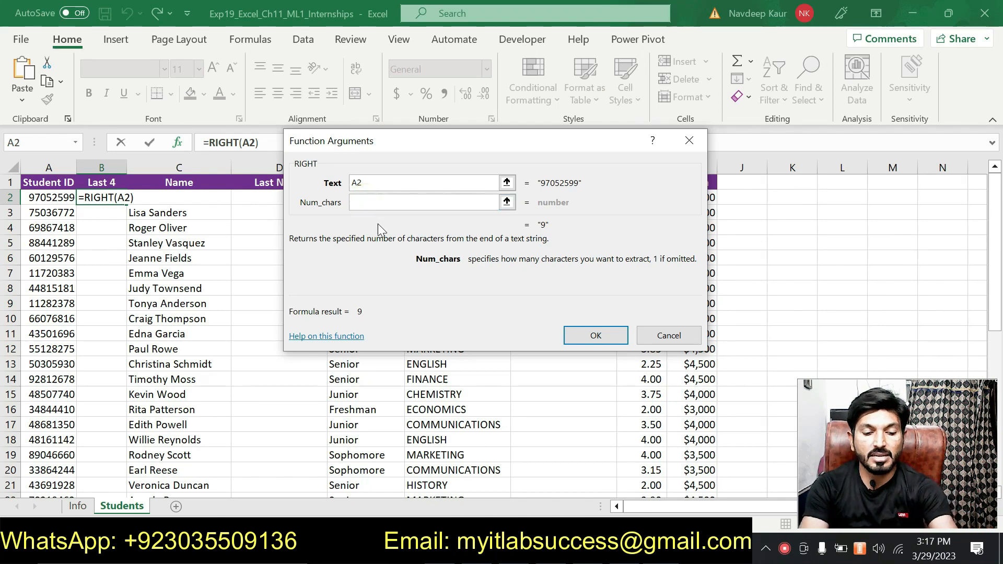
text(4)
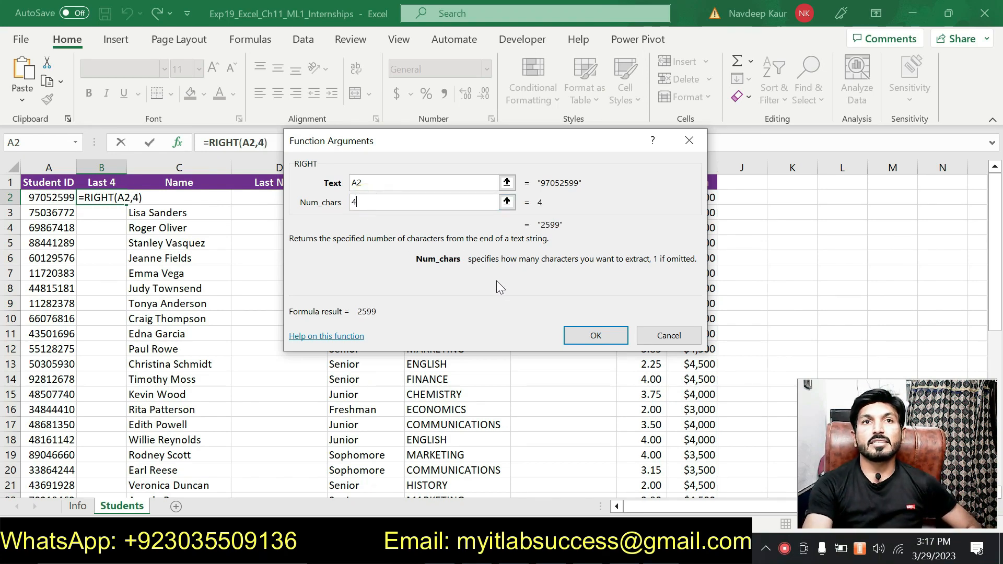
click(575, 334)
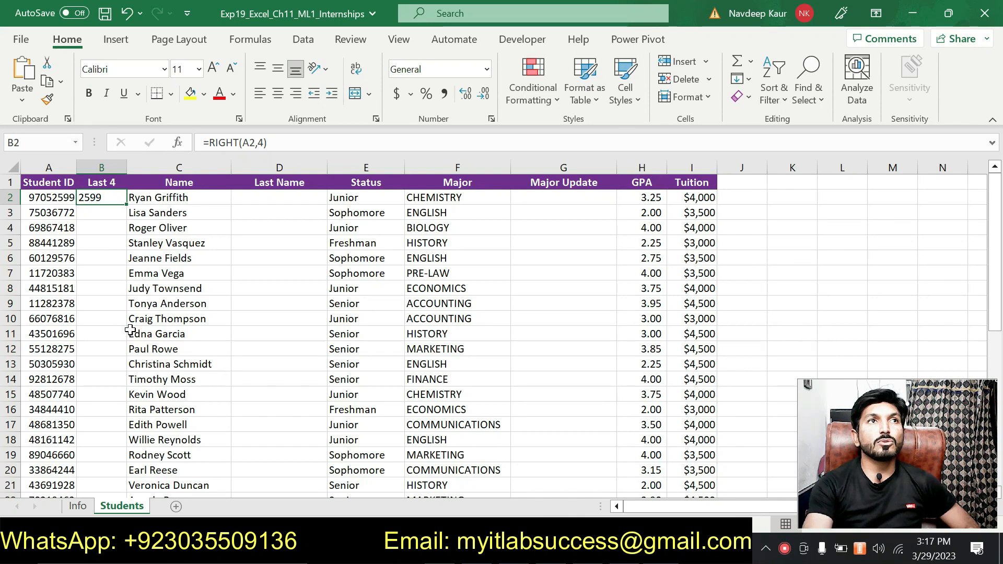
Copy the RIGHT formula from B2 down to the range B3:B42 and check the results against the student IDs
double_click(125, 208)
scroll(125, 208, down, 8)
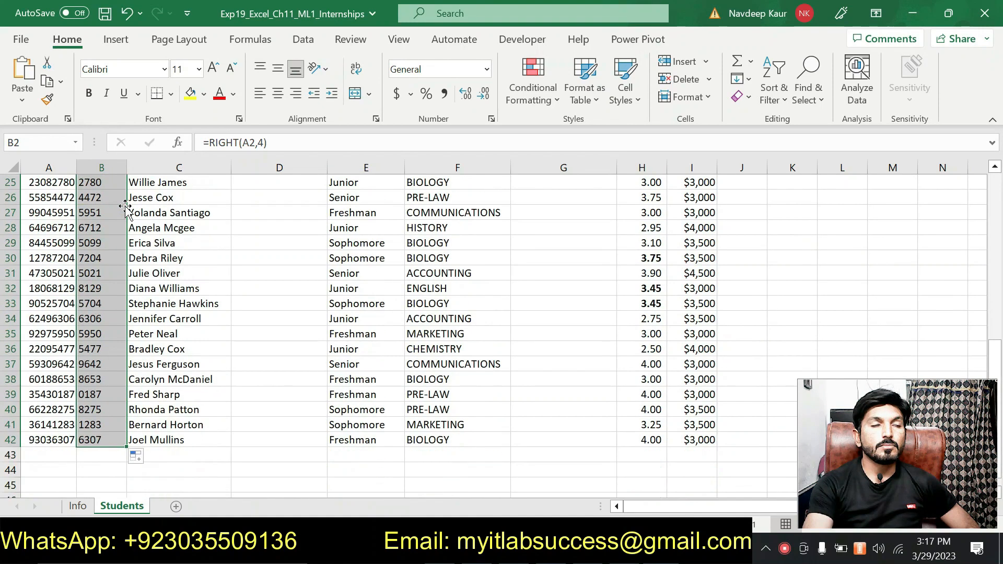
scroll(126, 208, up, 8)
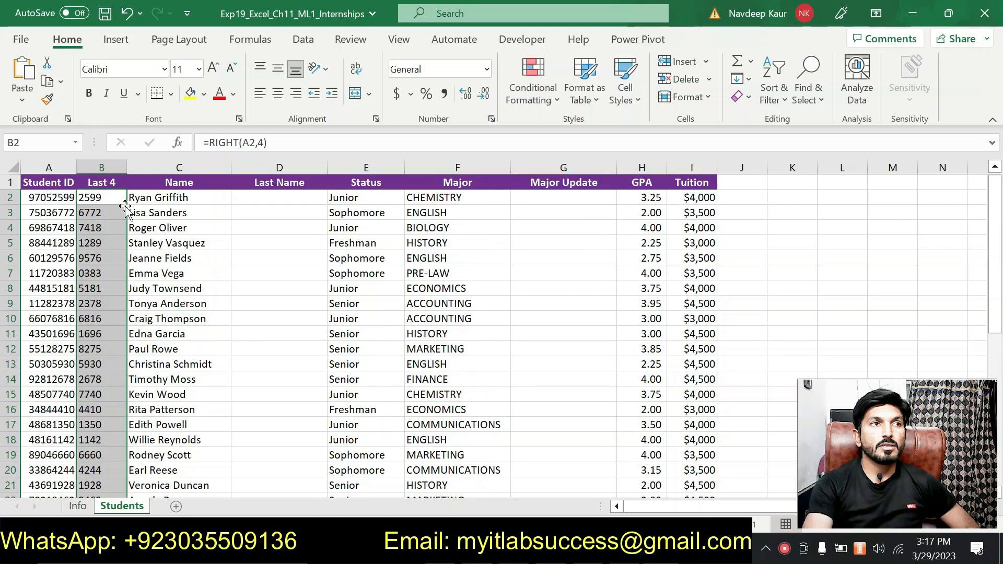
click(59, 215)
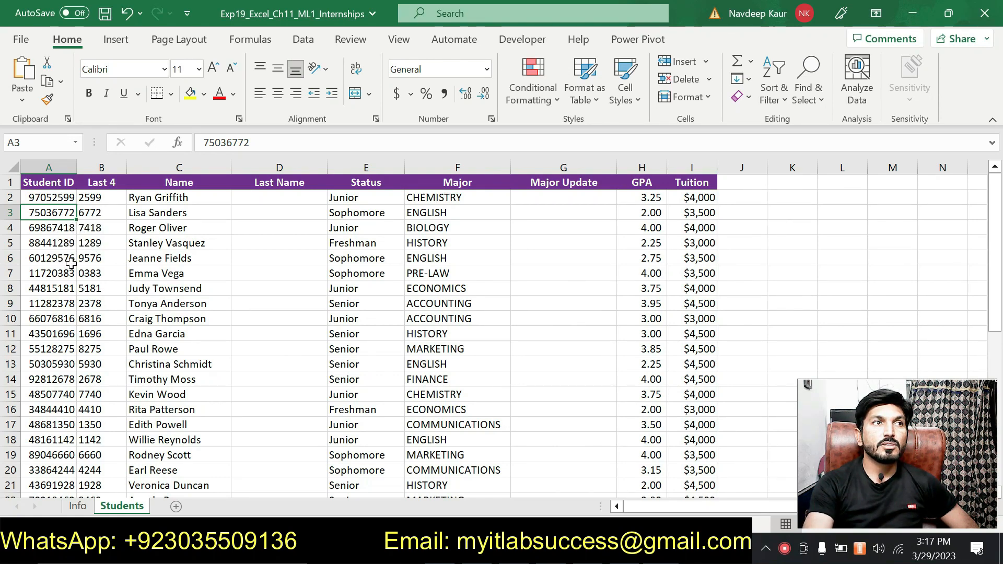
click(96, 259)
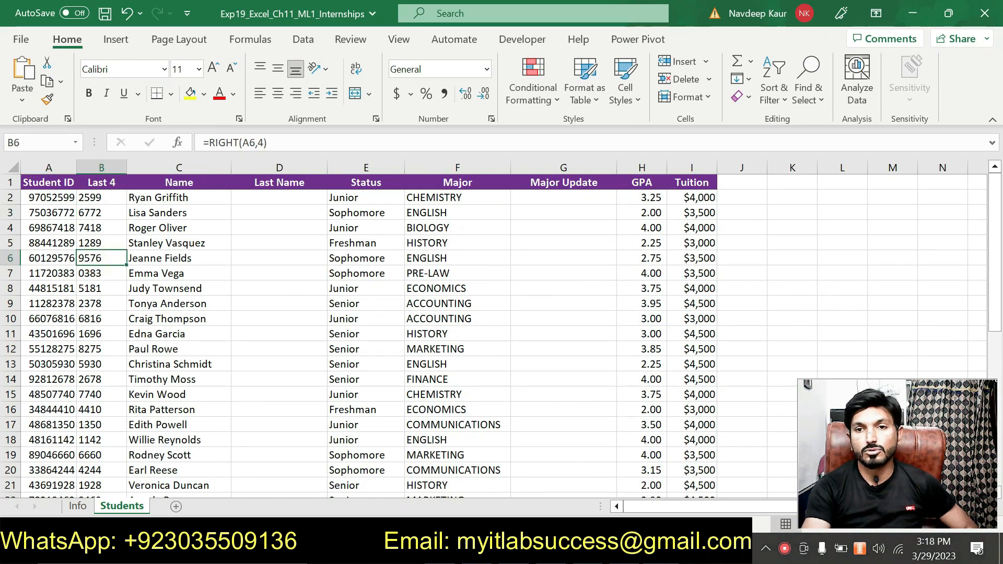
Switch to the Word instructions and remove the highlight from the step 2 paragraph about the RIGHT function
click(626, 550)
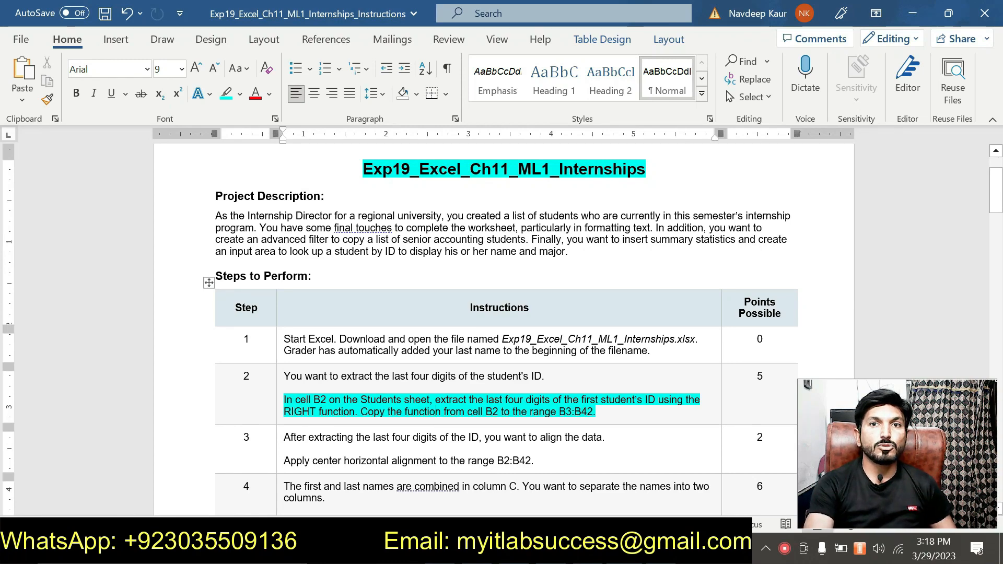
drag(597, 413, 296, 400)
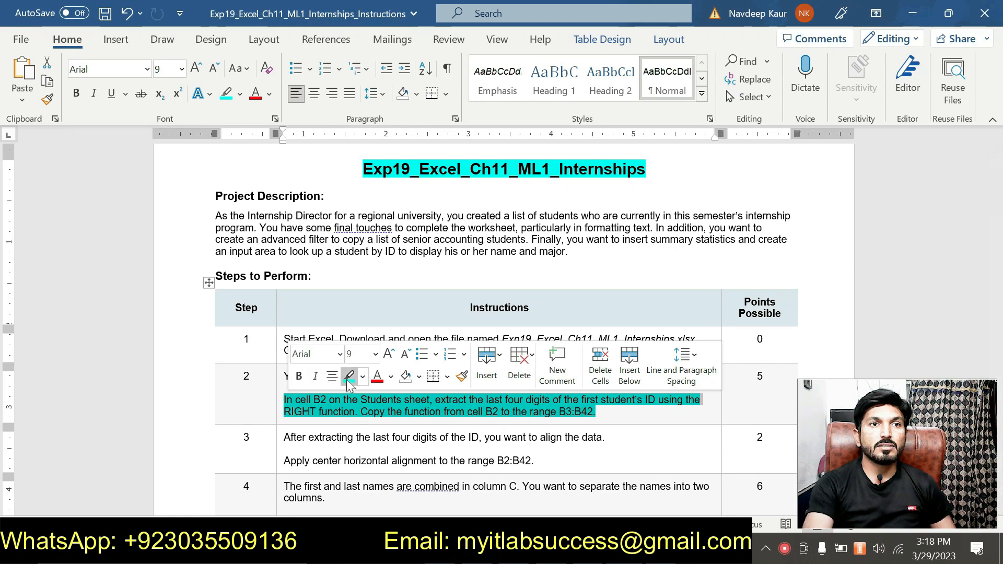
click(347, 380)
Highlight the step 3 sentence about applying center horizontal alignment to the range B2:B42 and read through it
scroll(511, 425, down, 1)
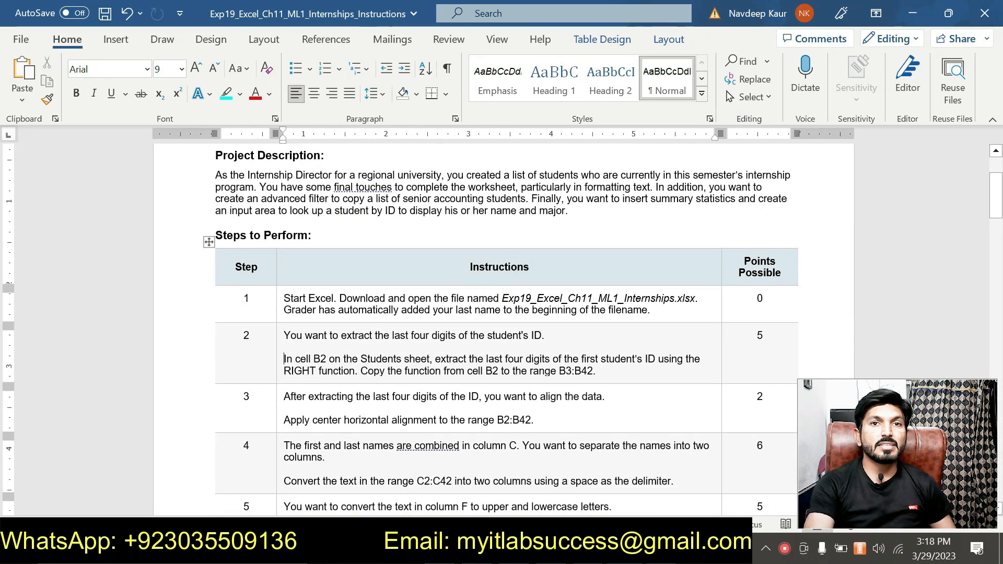
drag(534, 420, 284, 421)
click(346, 396)
scroll(355, 402, down, 2)
scroll(403, 416, up, 2)
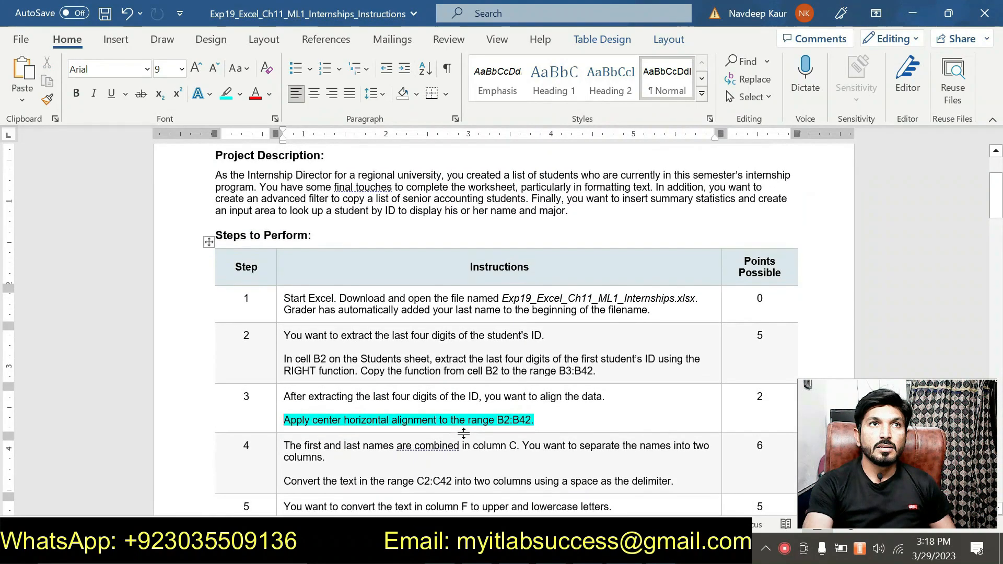
scroll(464, 433, up, 3)
scroll(464, 433, down, 1)
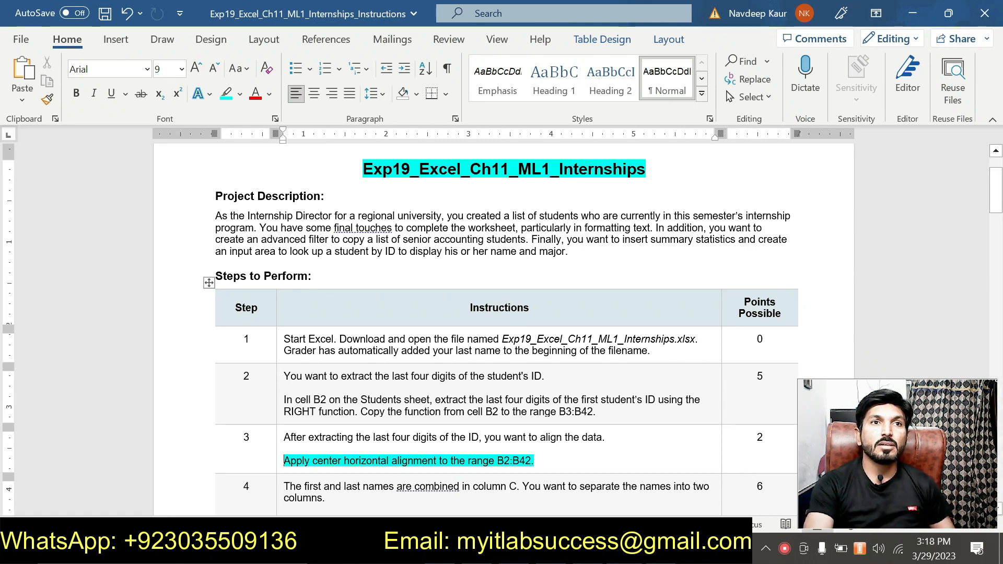
scroll(478, 450, up, 2)
scroll(478, 450, down, 3)
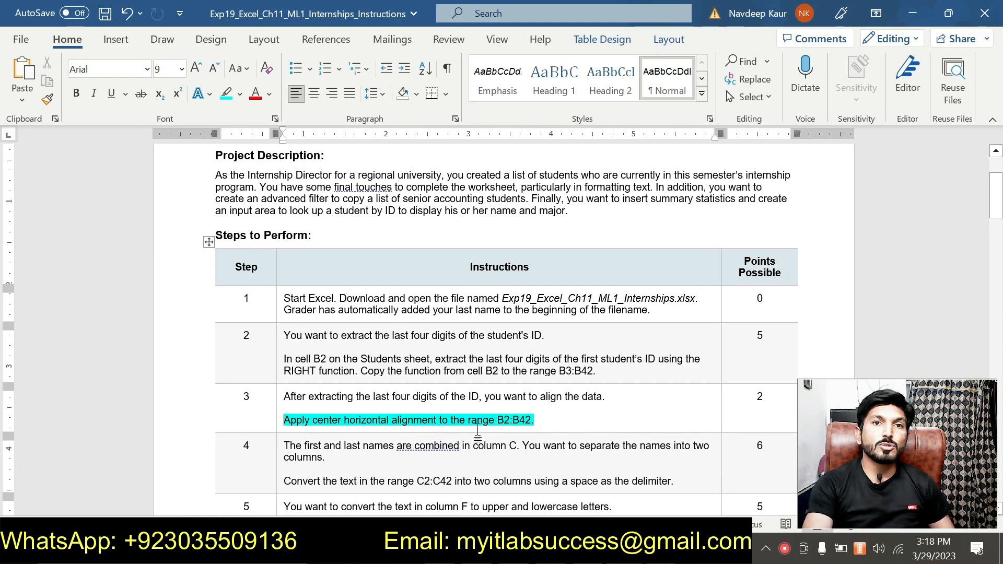
scroll(502, 329, down, 1)
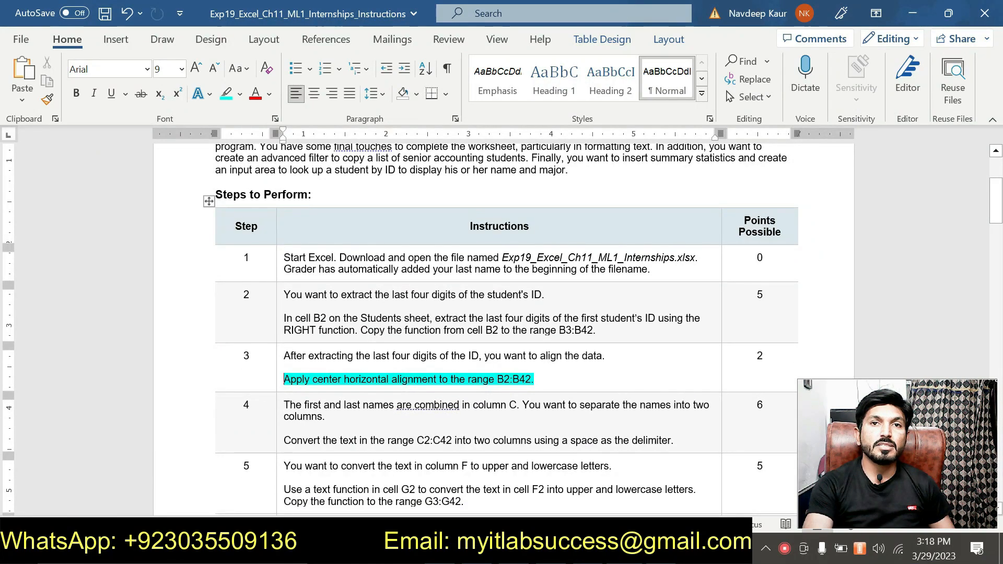
Copy the range reference B2:B42 from step 3 and use it to select those cells on the Students sheet in Excel
double_click(513, 380)
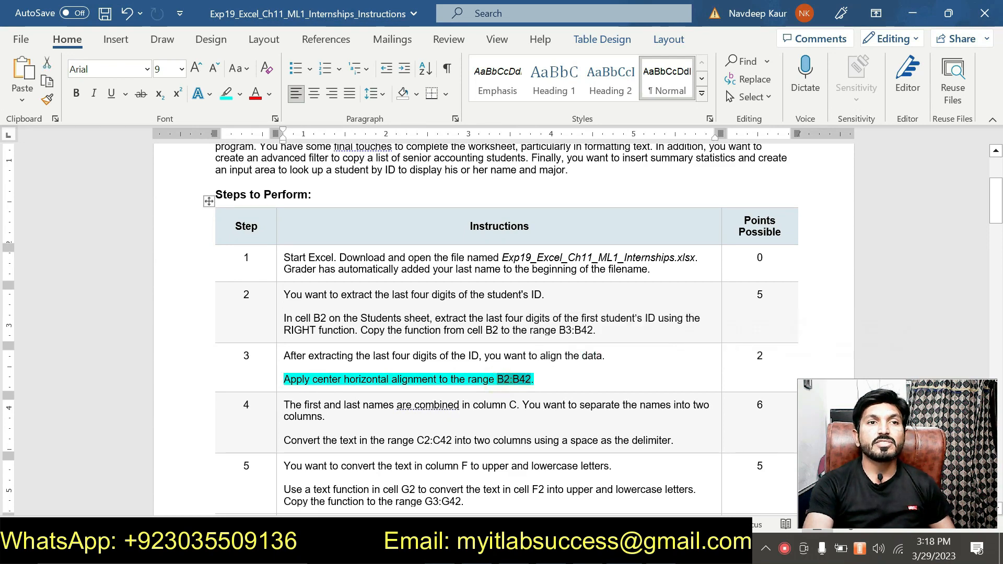
scroll(501, 324, up, 3)
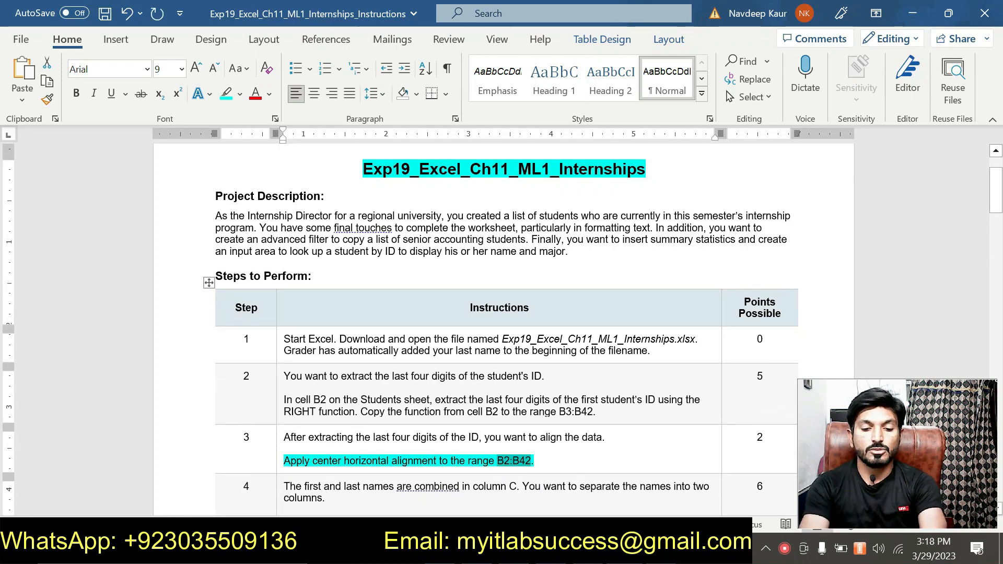
key(alt+Tab)
click(43, 143)
key(ctrl+v)
key(Return)
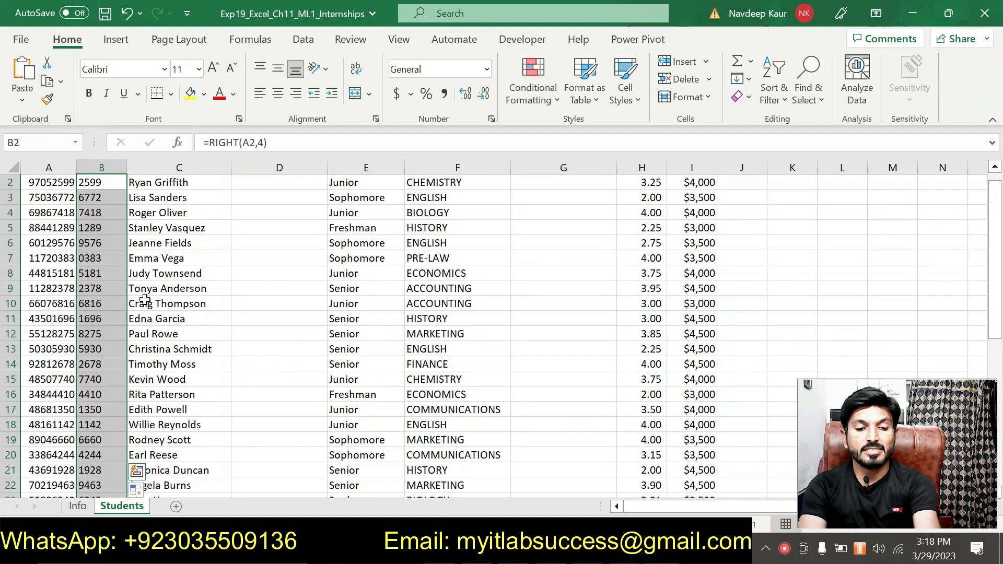
scroll(131, 277, up, 1)
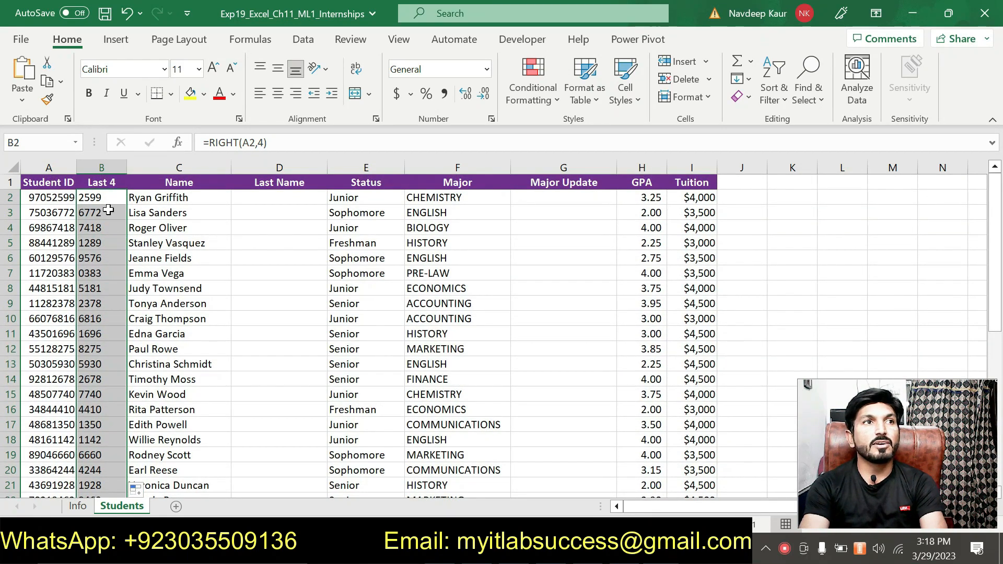
Apply center horizontal alignment to the range B2:B42 and check the alignment down to row 42
scroll(108, 210, down, 7)
scroll(94, 335, up, 4)
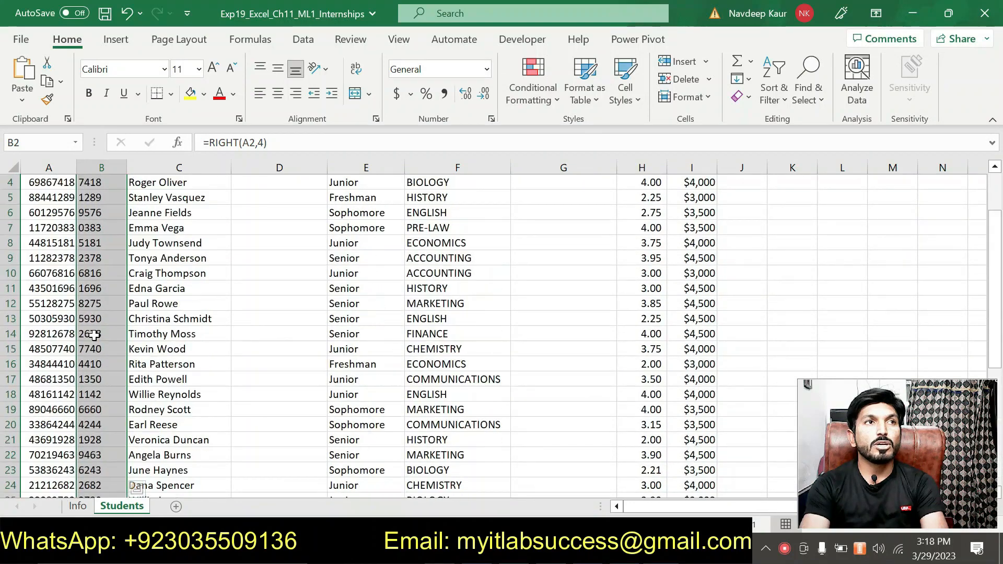
scroll(94, 335, up, 3)
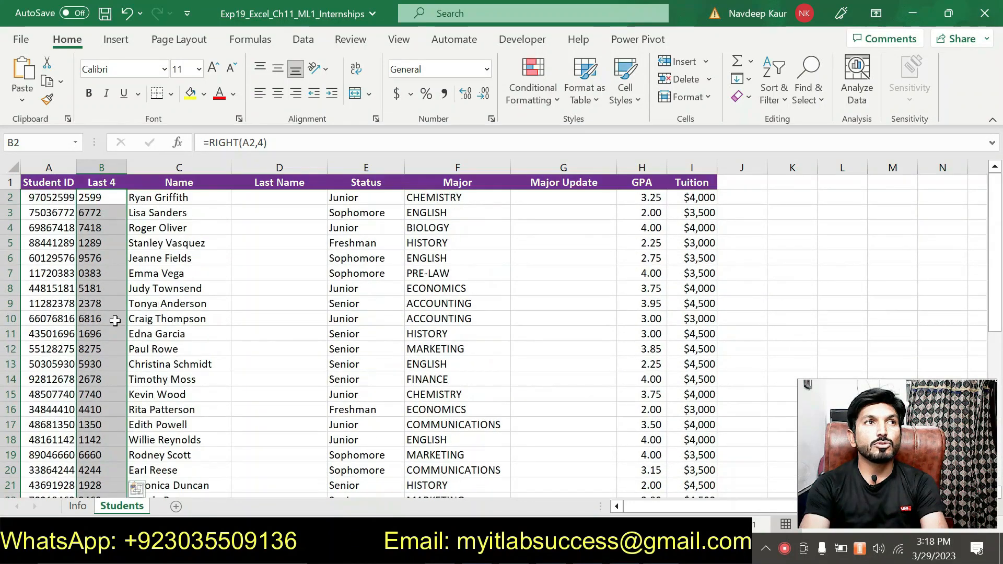
click(278, 93)
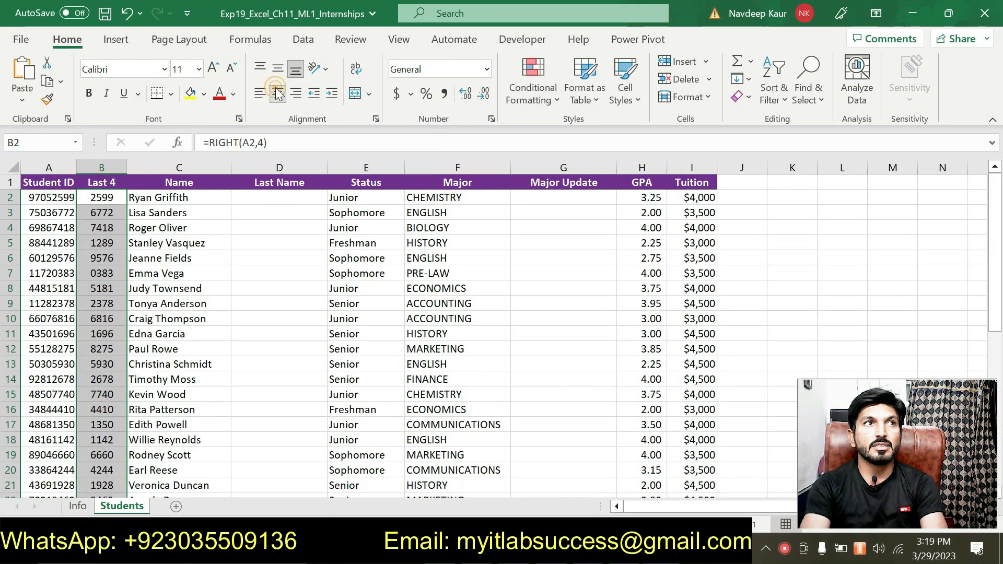
scroll(130, 229, down, 7)
scroll(114, 272, up, 7)
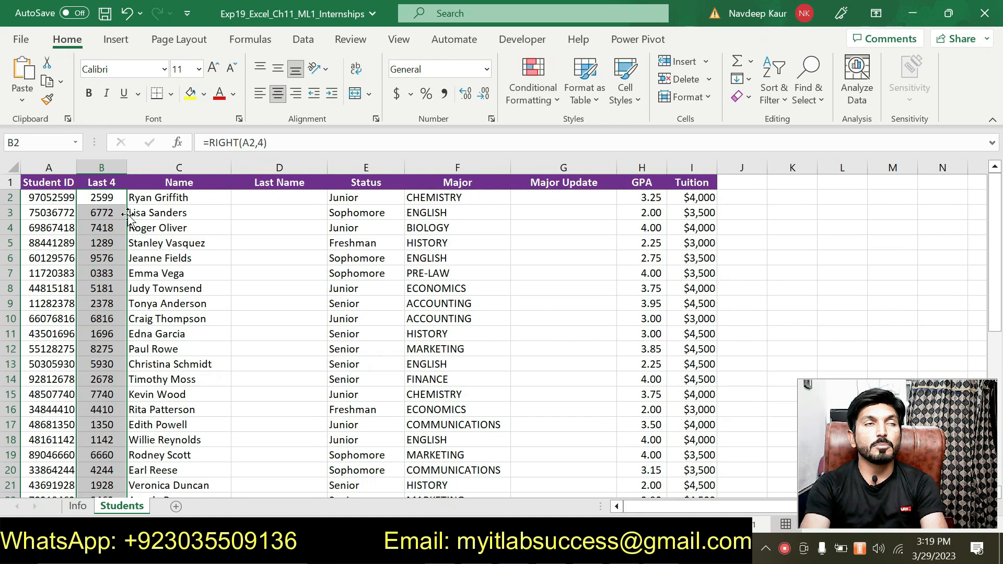
scroll(130, 235, down, 13)
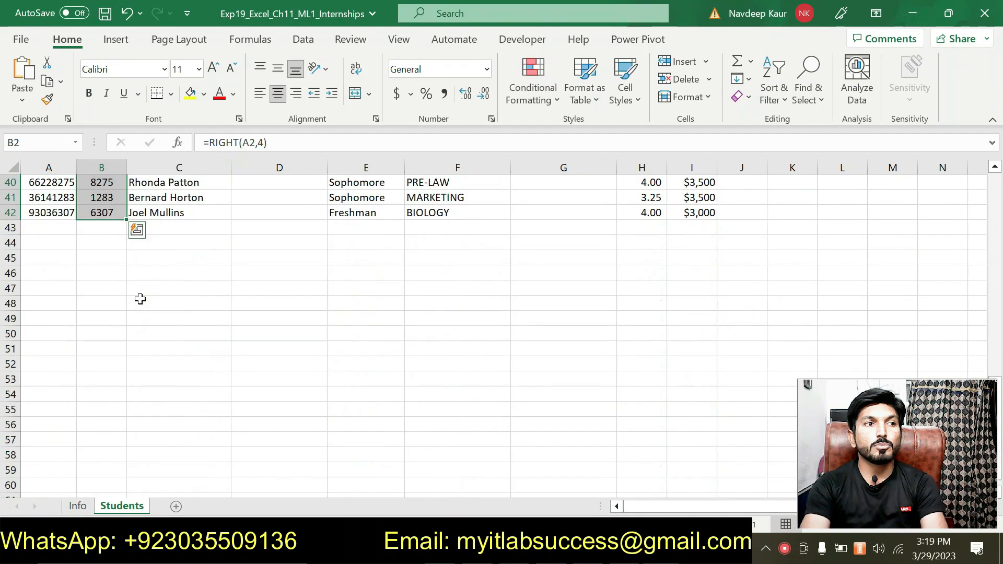
scroll(129, 301, up, 1)
scroll(115, 285, up, 12)
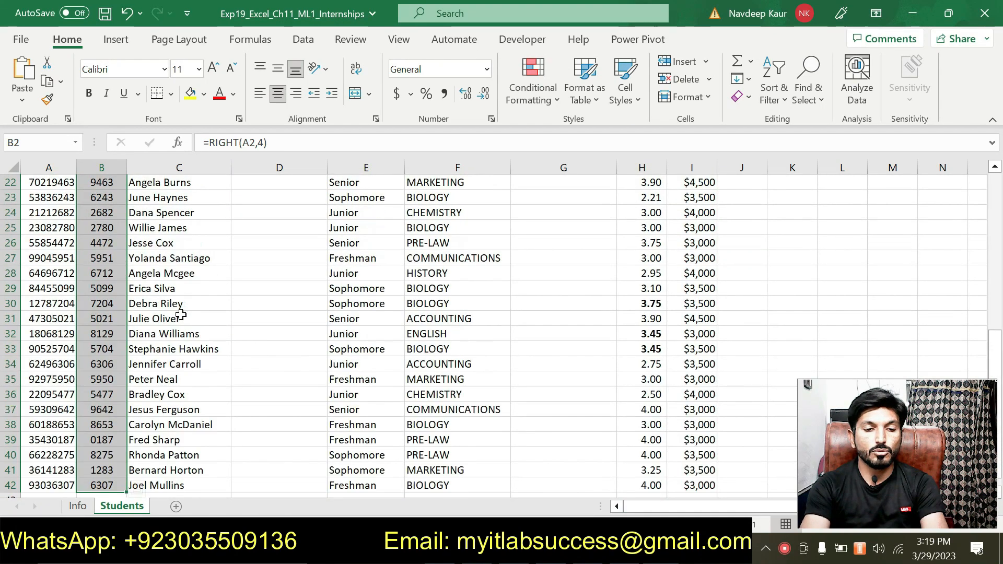
Switch to the Word instructions, remove the highlight from the step 3 alignment sentence and close the Editor pane
key(alt+Tab)
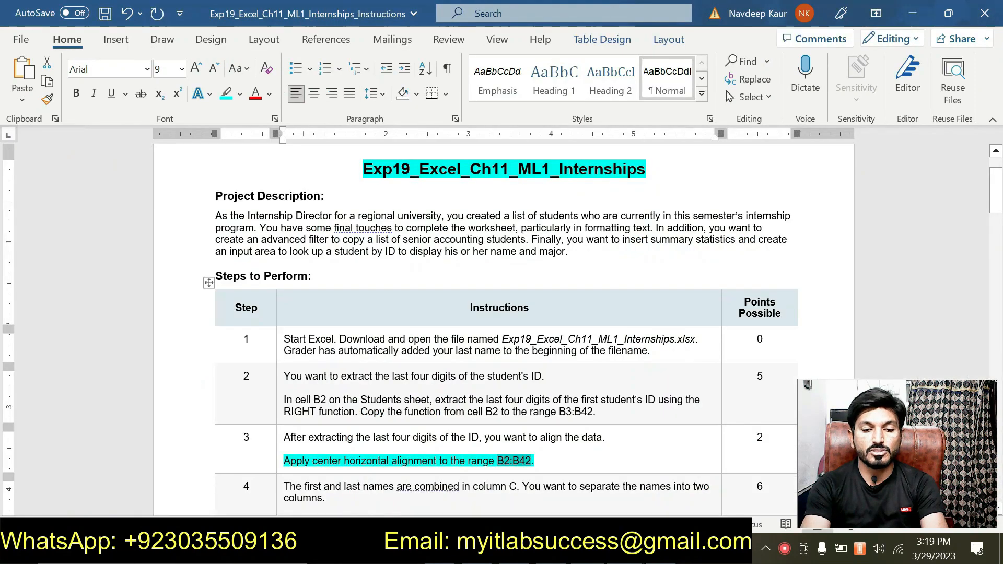
triple_click(532, 461)
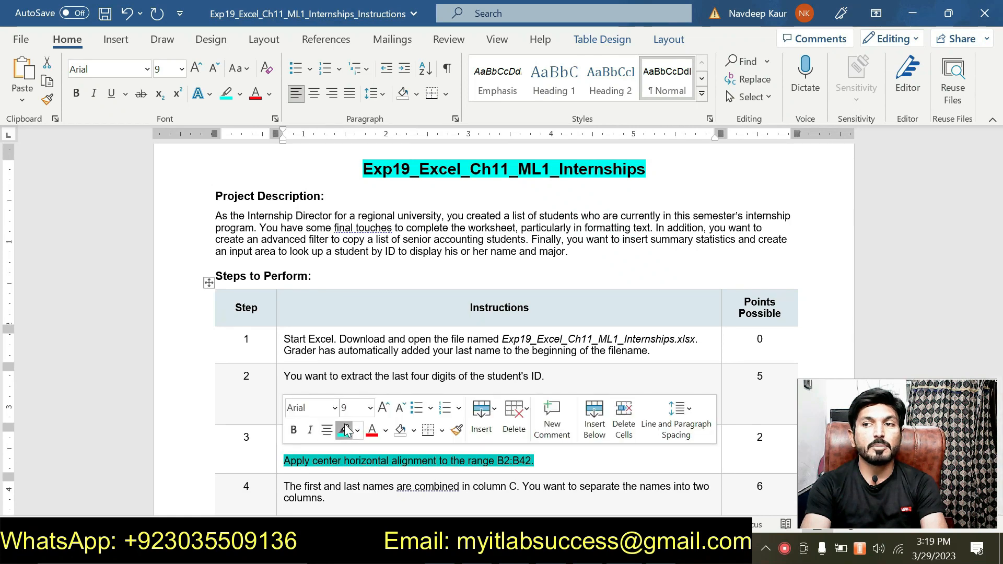
click(344, 424)
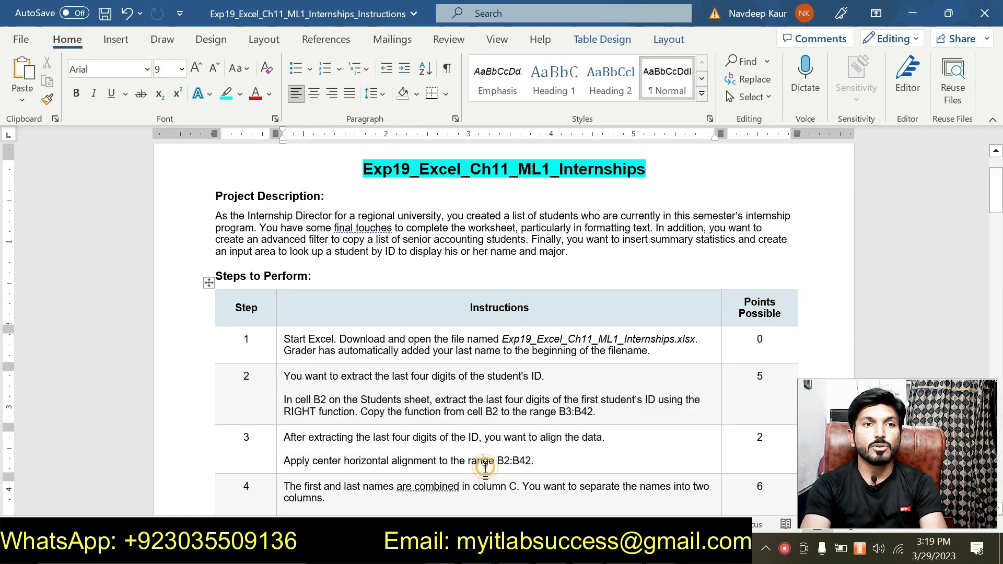
click(484, 463)
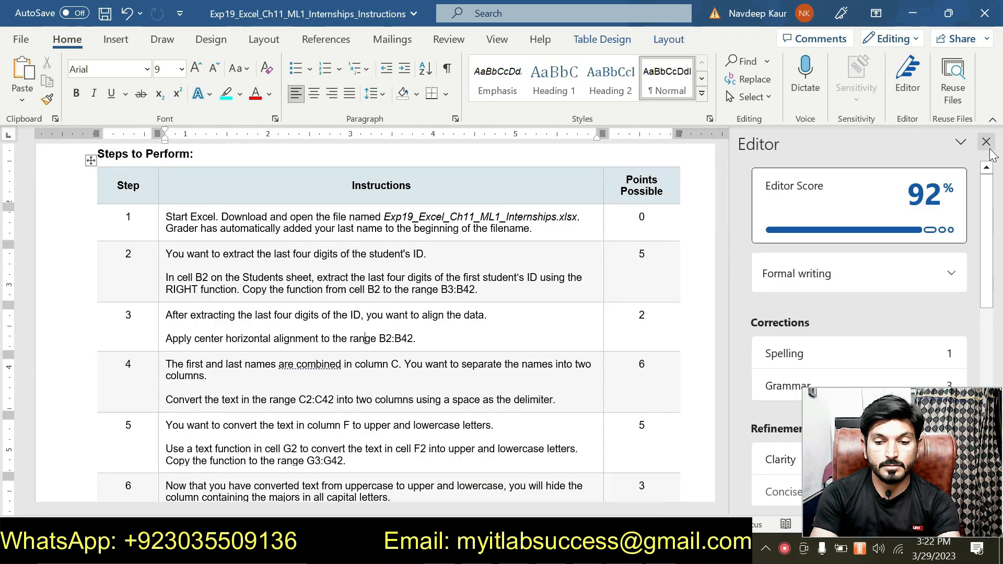
click(988, 147)
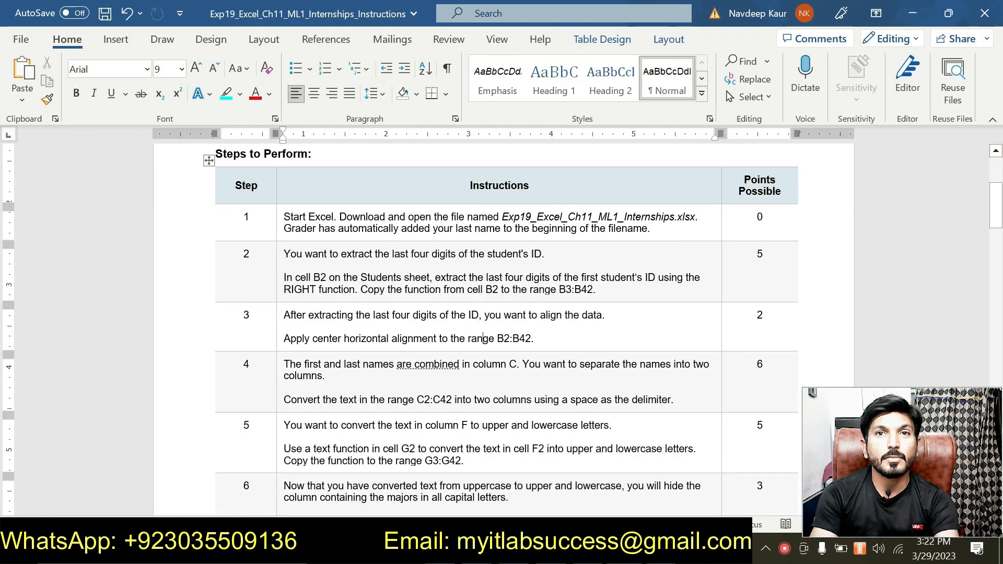
Highlight the step 4 sentence about converting the text in C2:C42 into two columns and read through it
drag(674, 401, 283, 364)
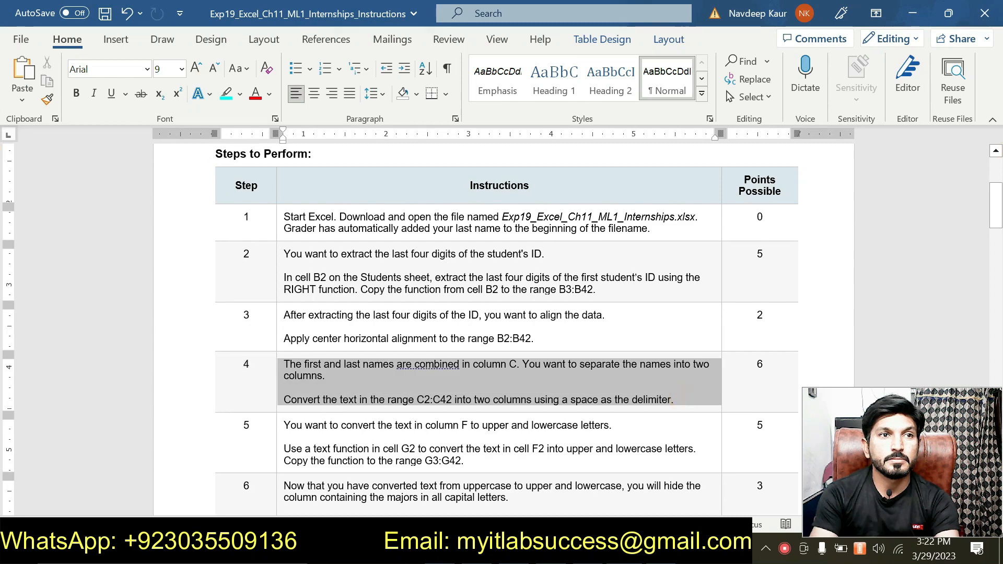
click(290, 402)
drag(285, 401, 454, 400)
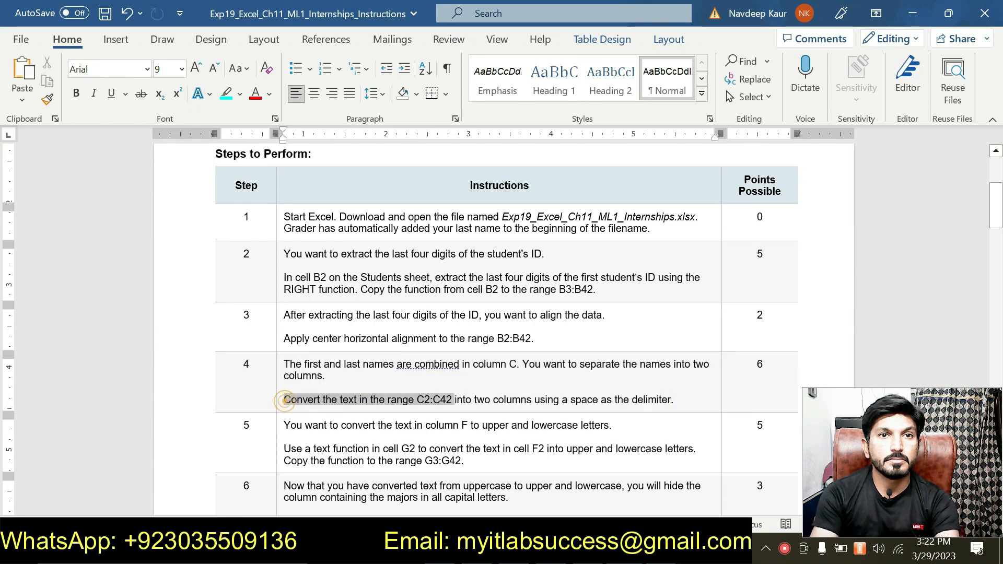
drag(285, 400, 674, 401)
click(626, 377)
scroll(613, 384, down, 2)
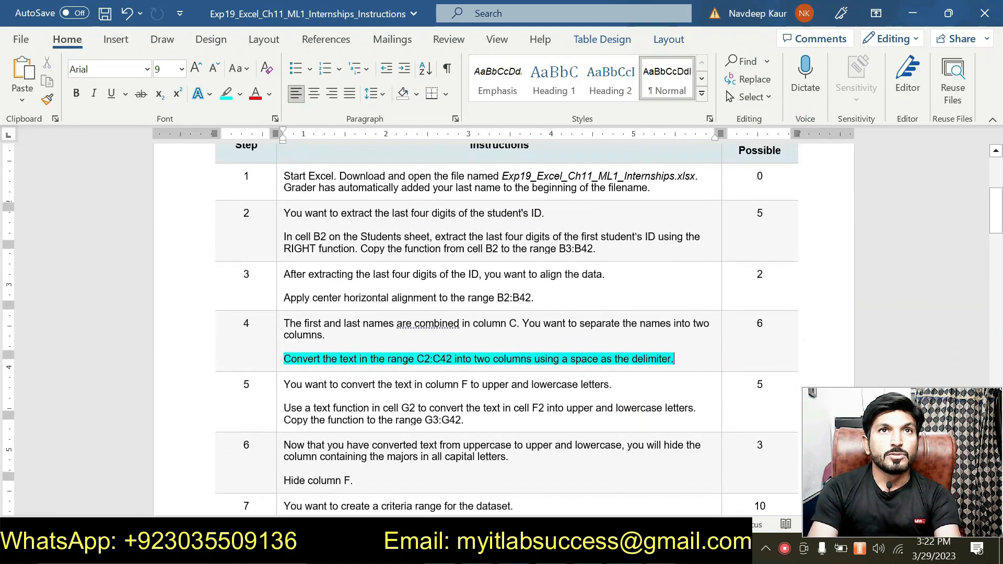
scroll(507, 319, up, 4)
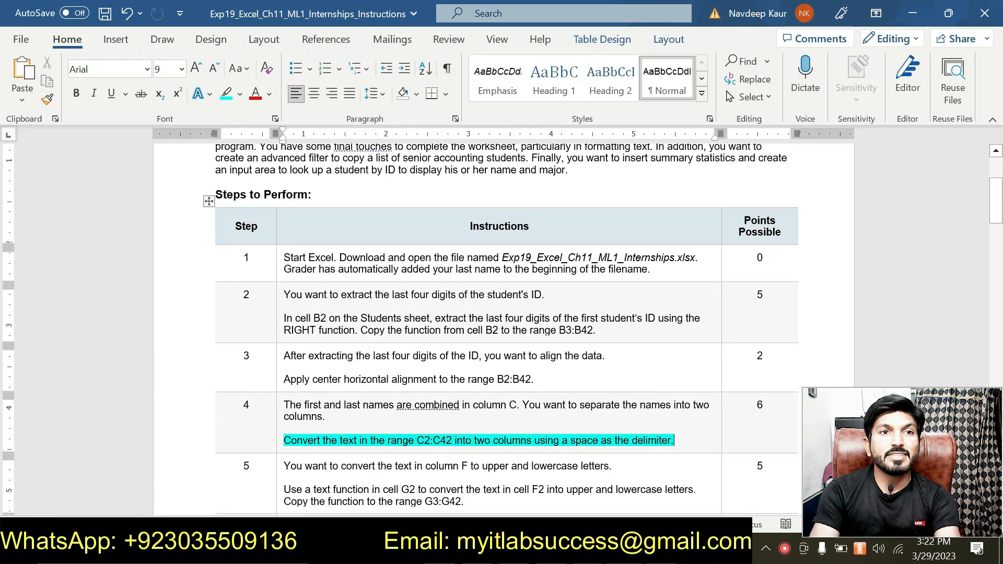
scroll(502, 324, down, 2)
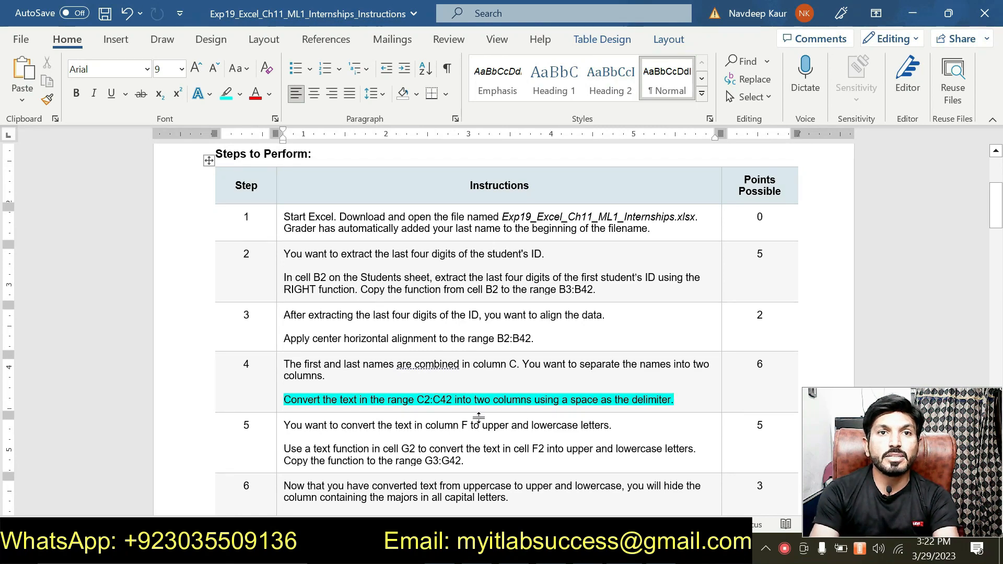
scroll(501, 324, down, 4)
scroll(502, 324, up, 8)
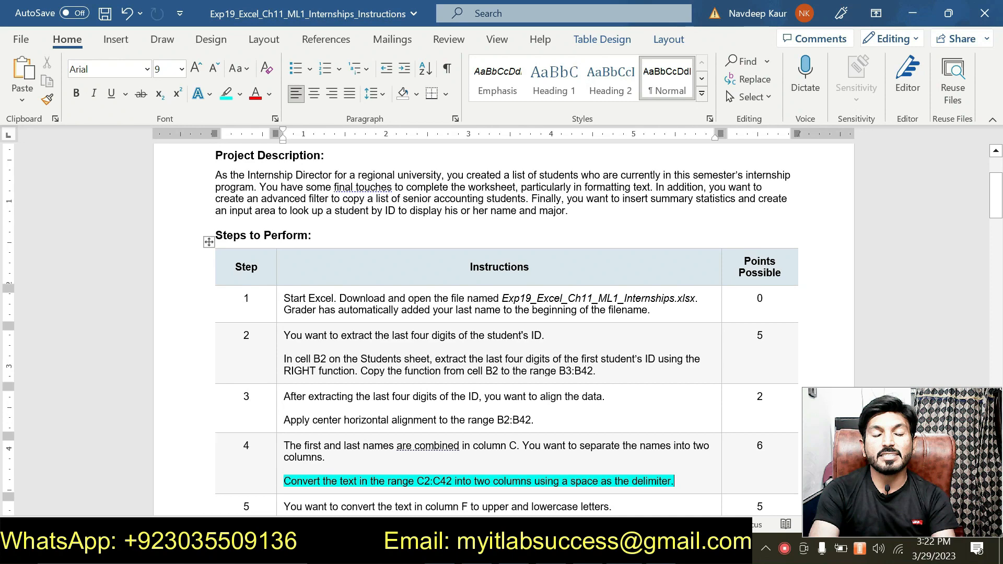
scroll(502, 329, down, 3)
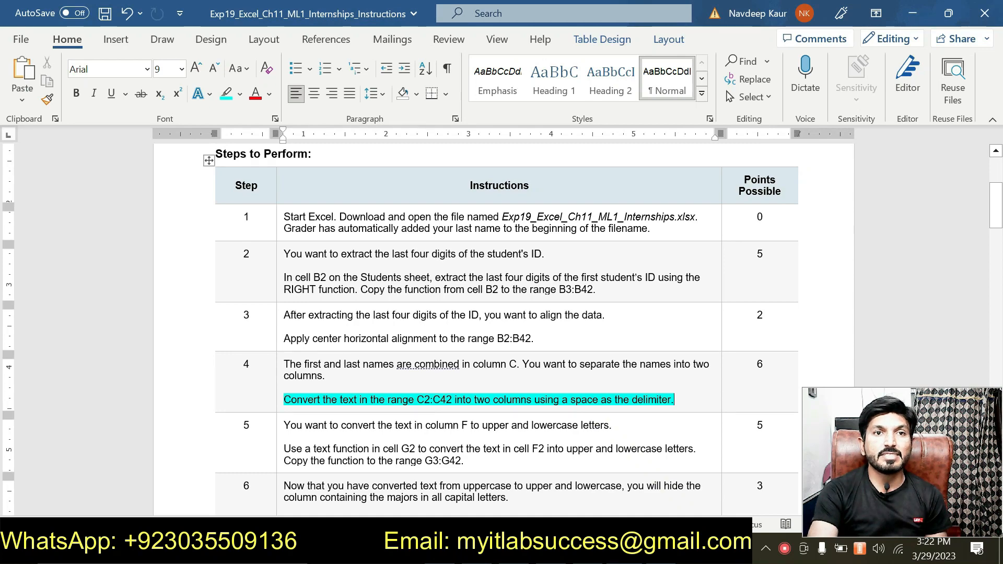
Copy the range reference C2:C42 from step 4 and use it to select those cells on the Students sheet in Excel
drag(417, 400, 454, 400)
key(ctrl+c)
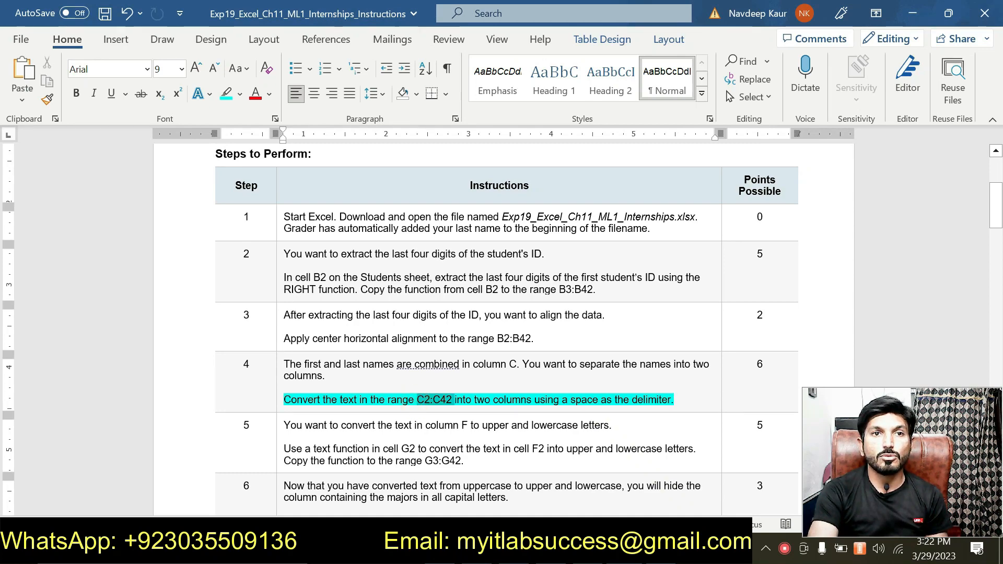
key(alt+Tab)
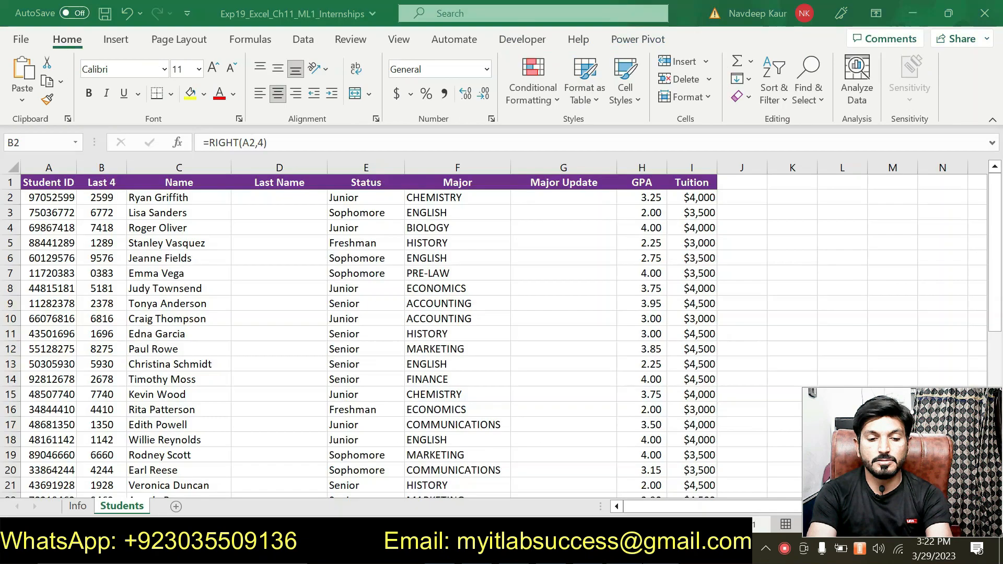
click(52, 142)
key(ctrl+v)
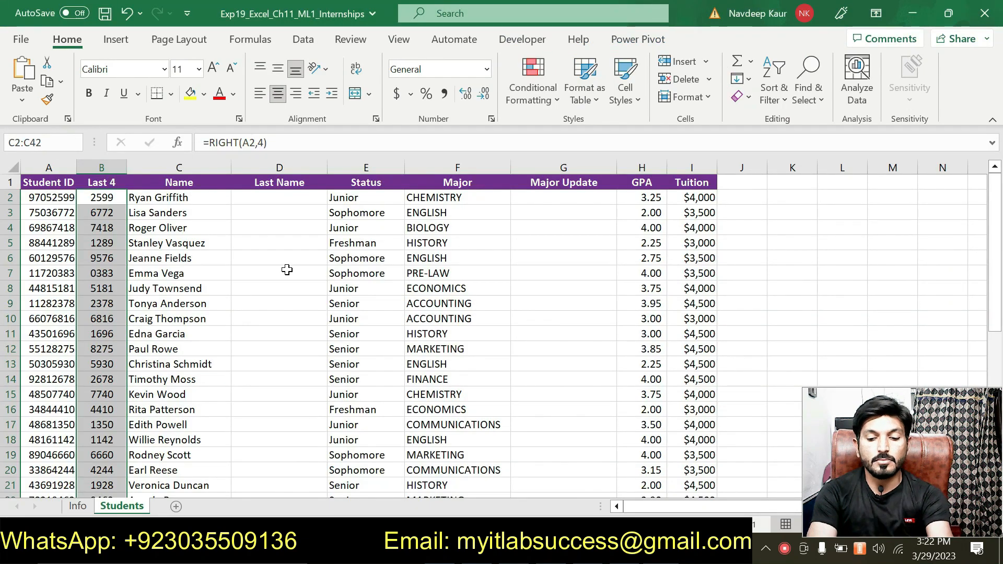
key(Return)
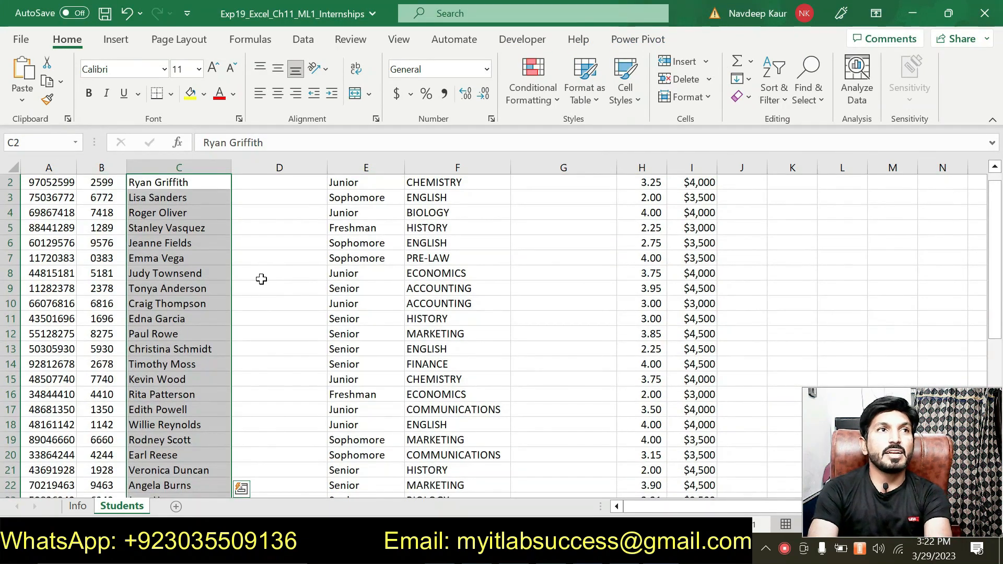
Convert the names in C2:C42 into two columns with Text to Columns, using the Delimited type with only Space as the delimiter
scroll(260, 278, up, 1)
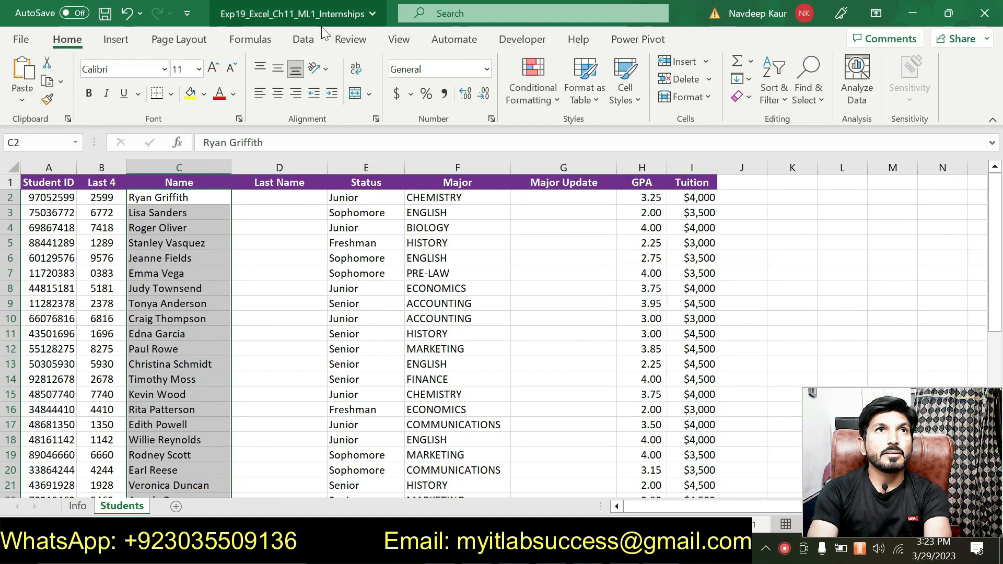
click(303, 39)
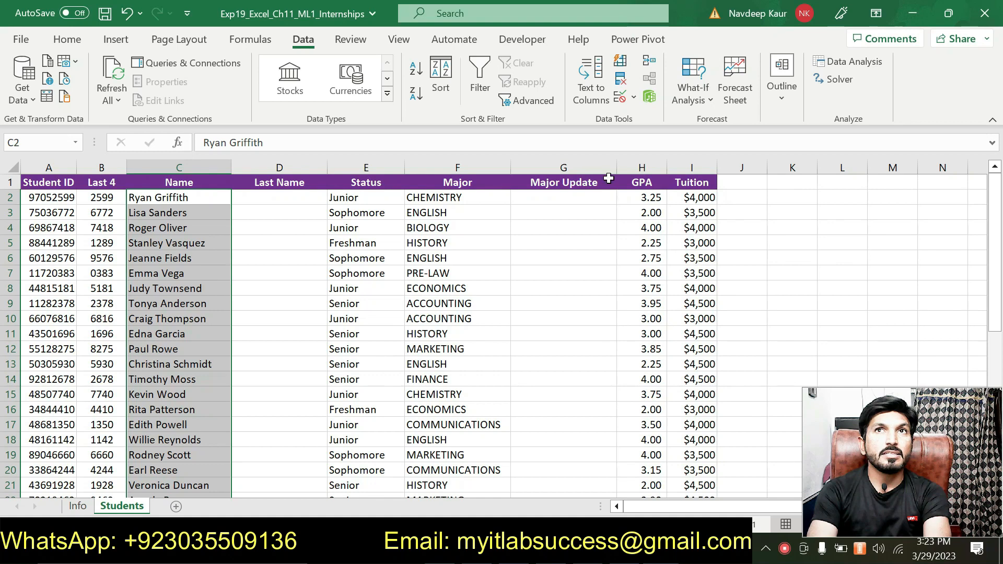
click(597, 105)
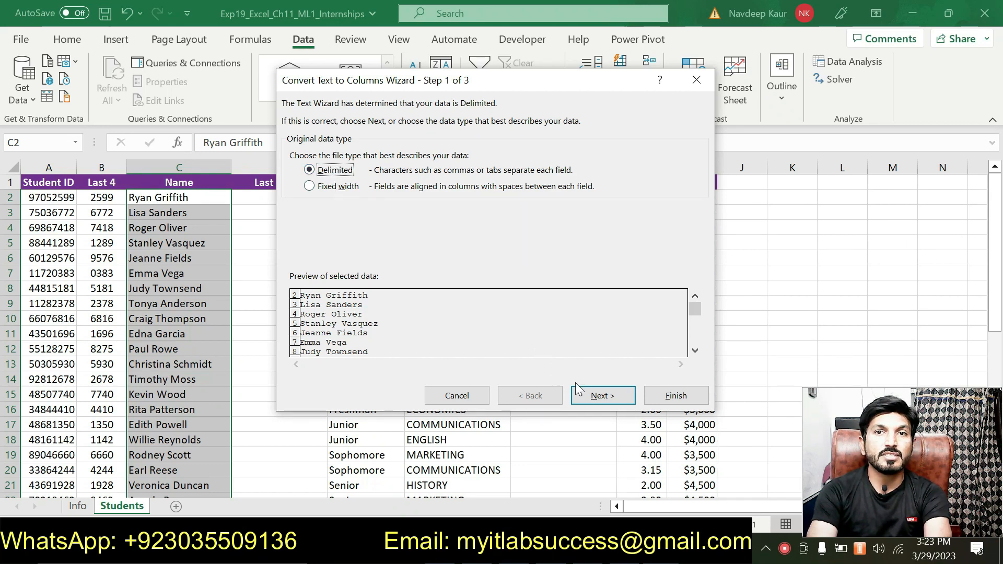
click(601, 396)
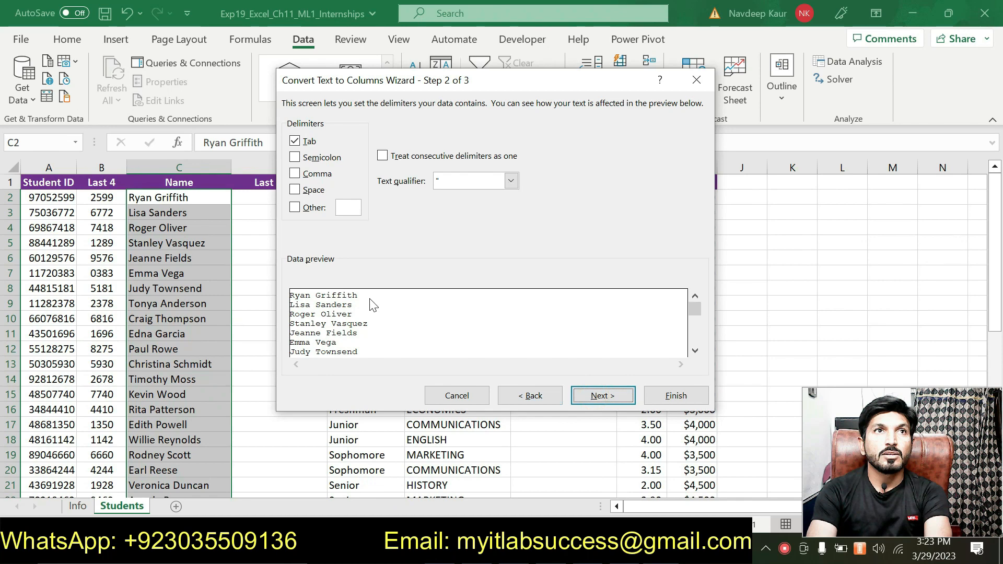
click(295, 189)
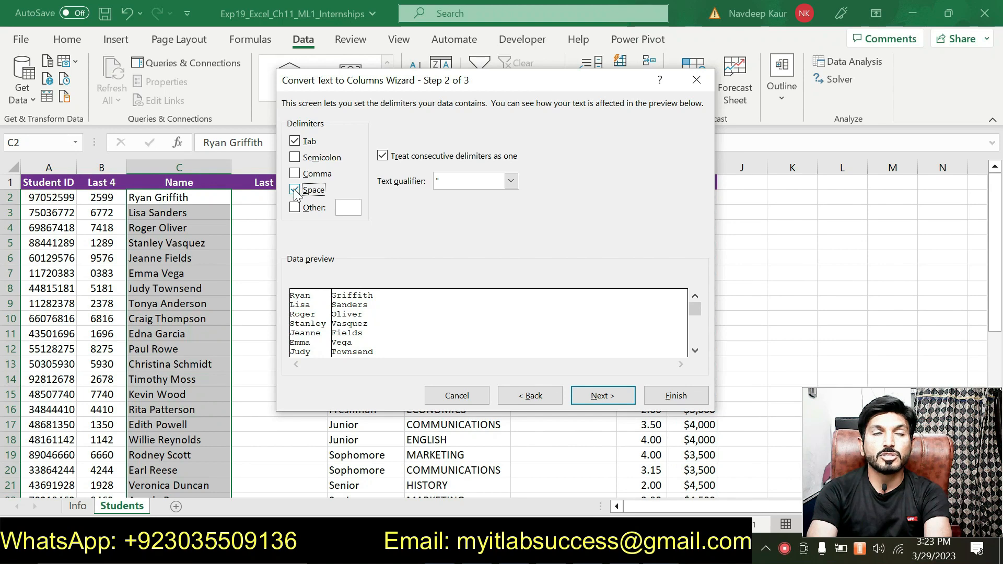
click(294, 141)
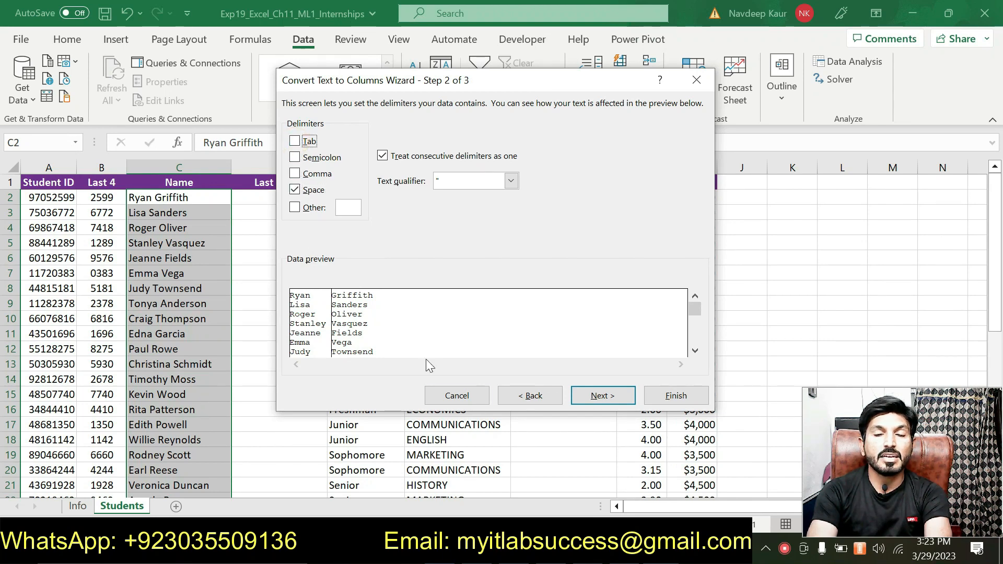
key(alt+Tab)
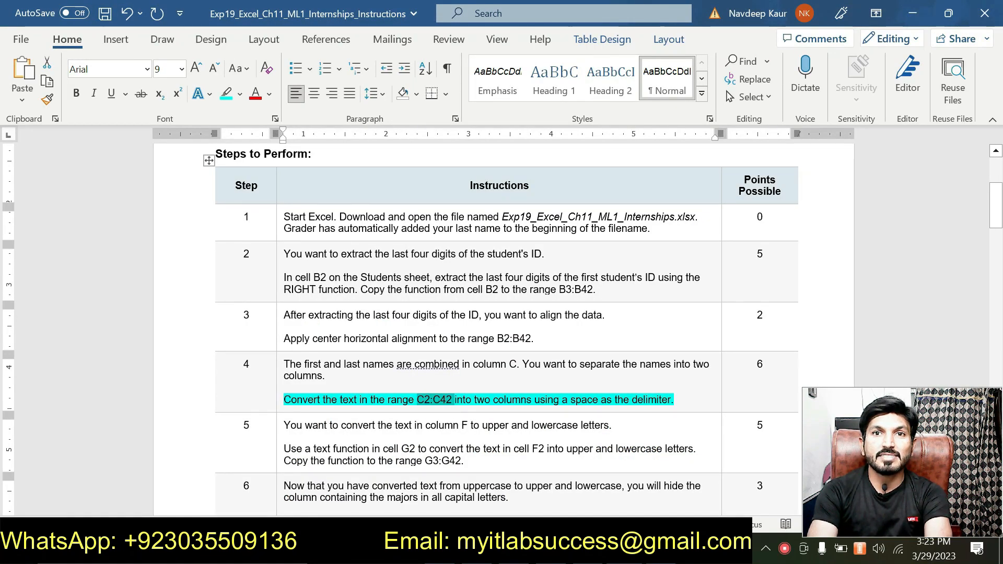
double_click(577, 400)
key(alt+Tab)
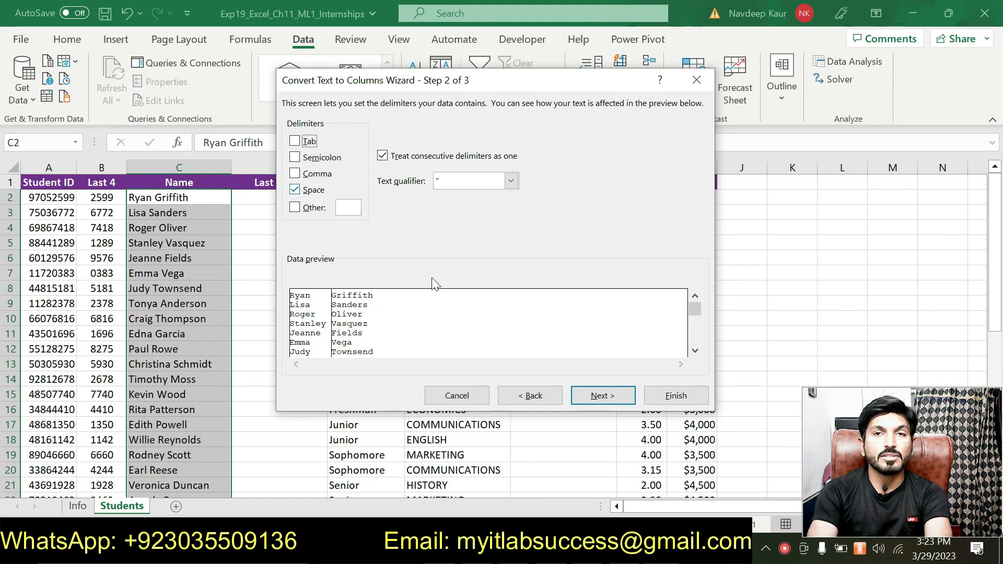
click(610, 400)
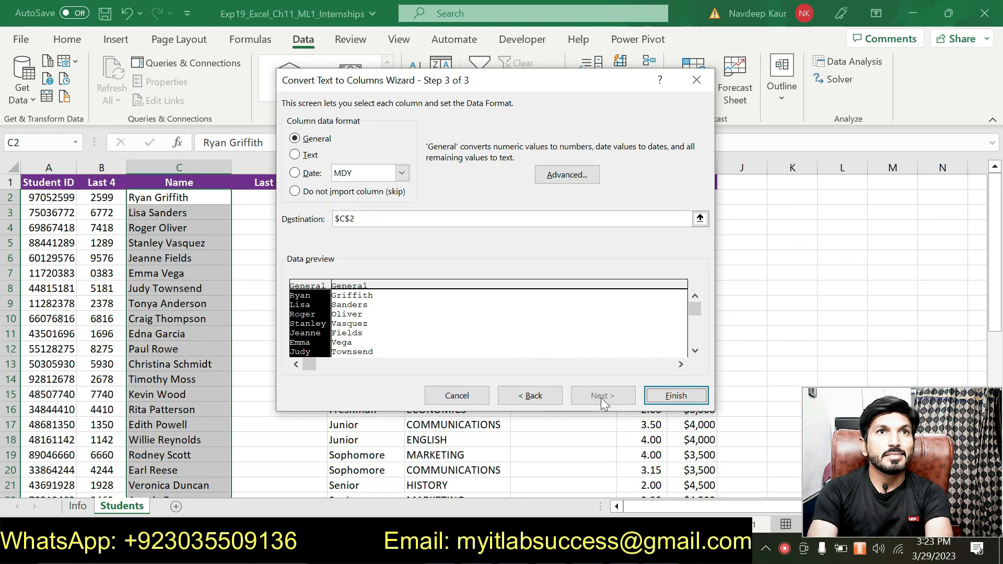
click(667, 398)
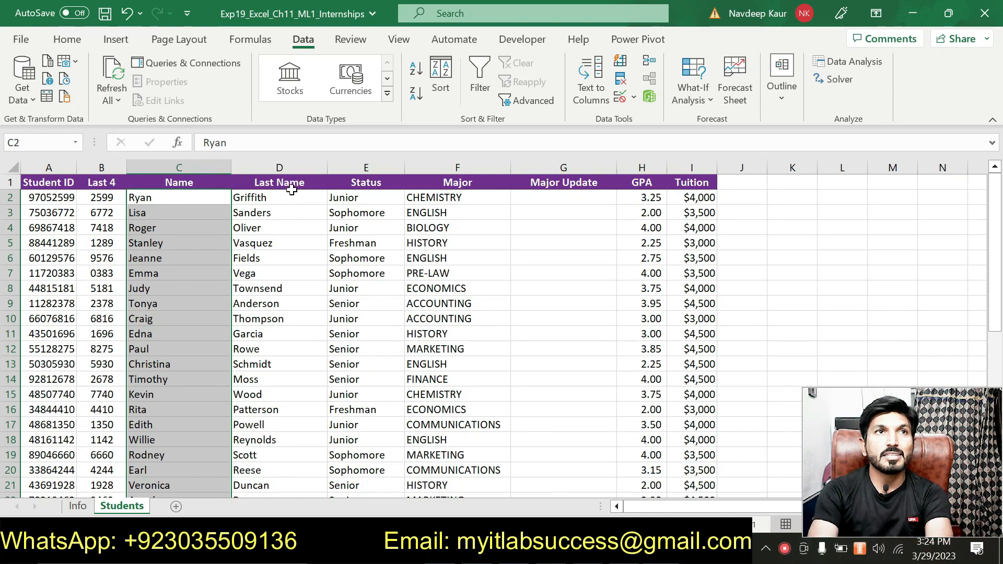
Switch to the Word instructions and remove the highlight from the step 4 sentence about converting C2:C42
key(alt+Tab)
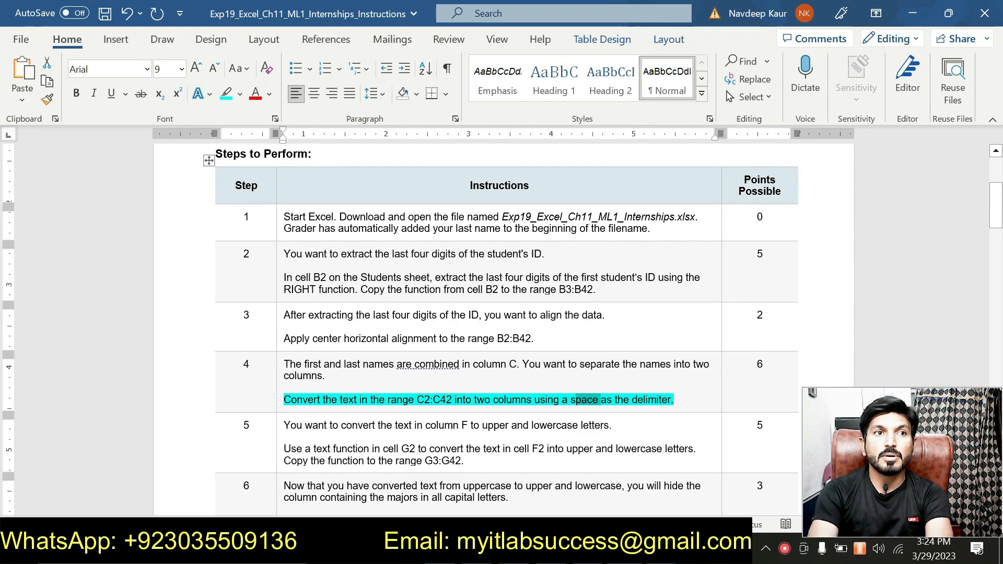
drag(674, 399, 284, 400)
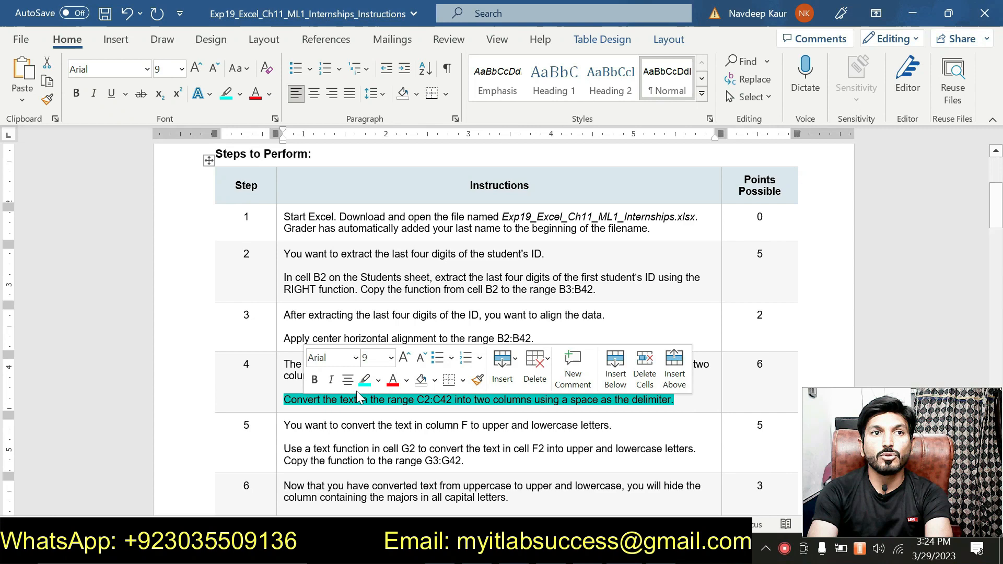
click(366, 379)
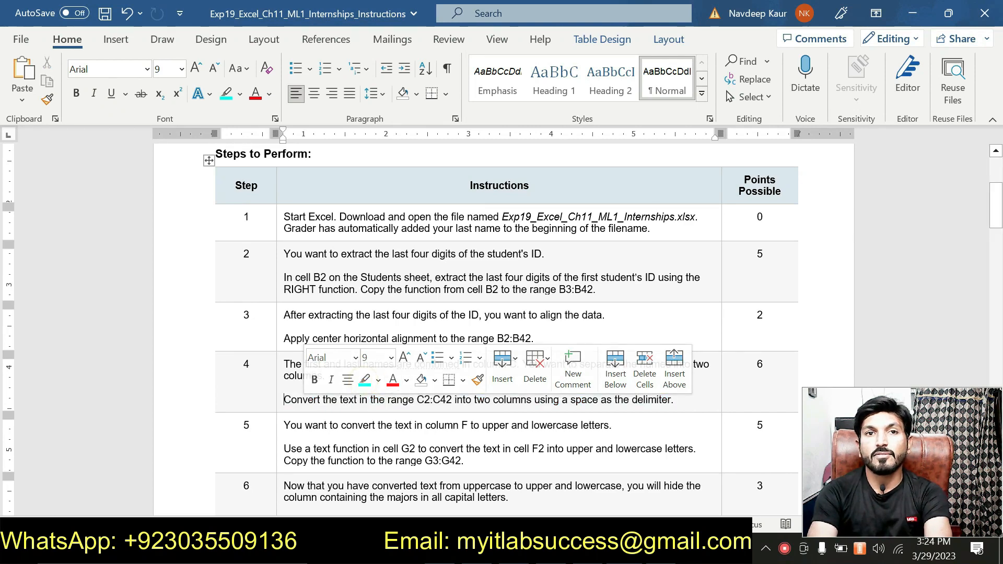
click(492, 435)
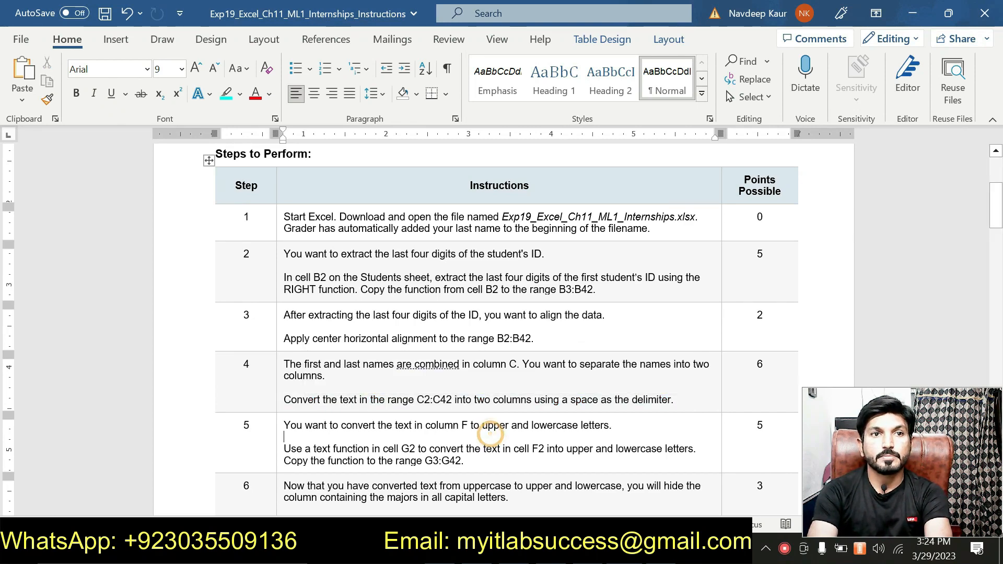
Highlight the step 5 instruction about converting F2's text in G2 and copying the function to G3:G42, and read through it
scroll(492, 435, down, 1)
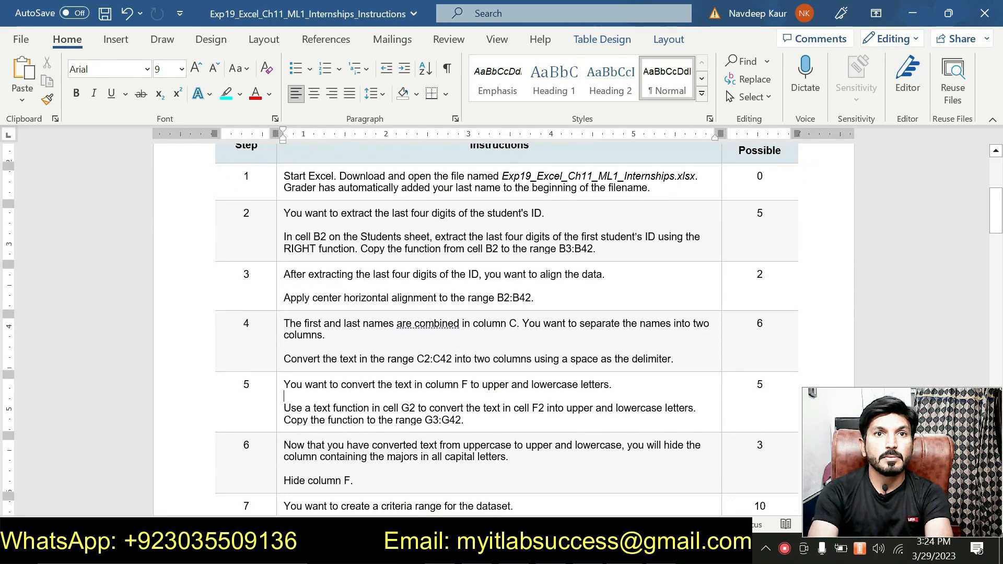
drag(465, 421, 284, 408)
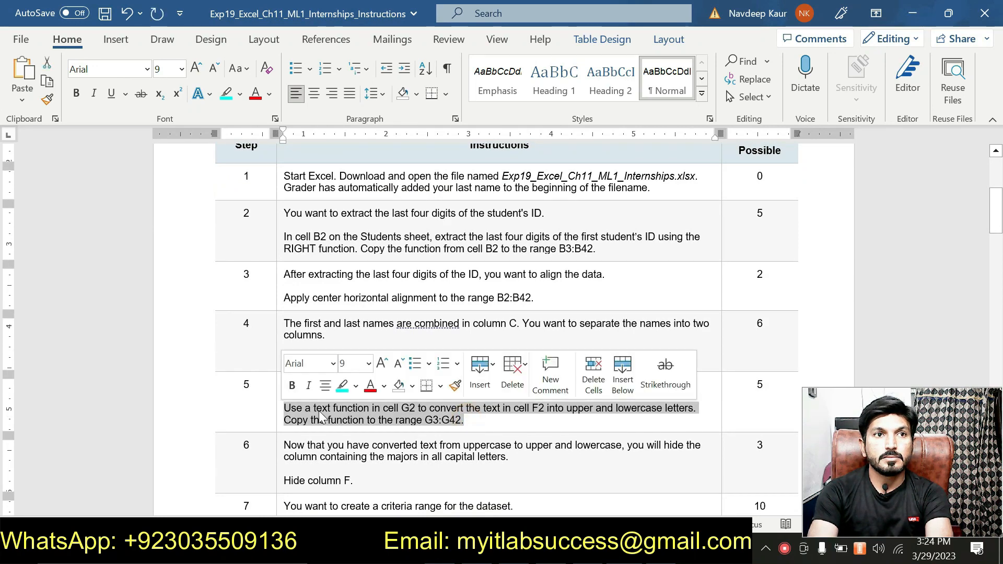
click(342, 387)
click(455, 431)
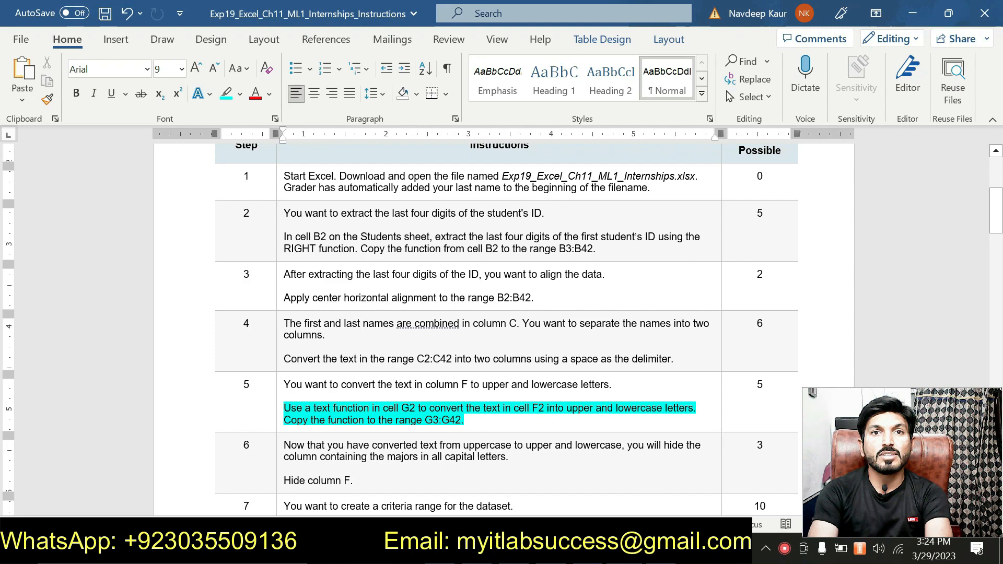
scroll(449, 379, down, 1)
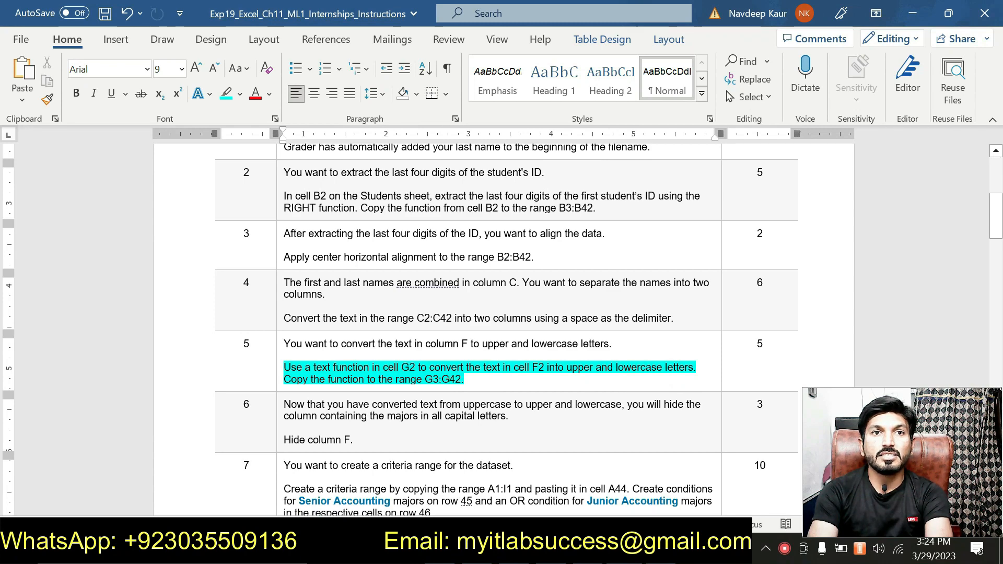
scroll(509, 428, up, 1)
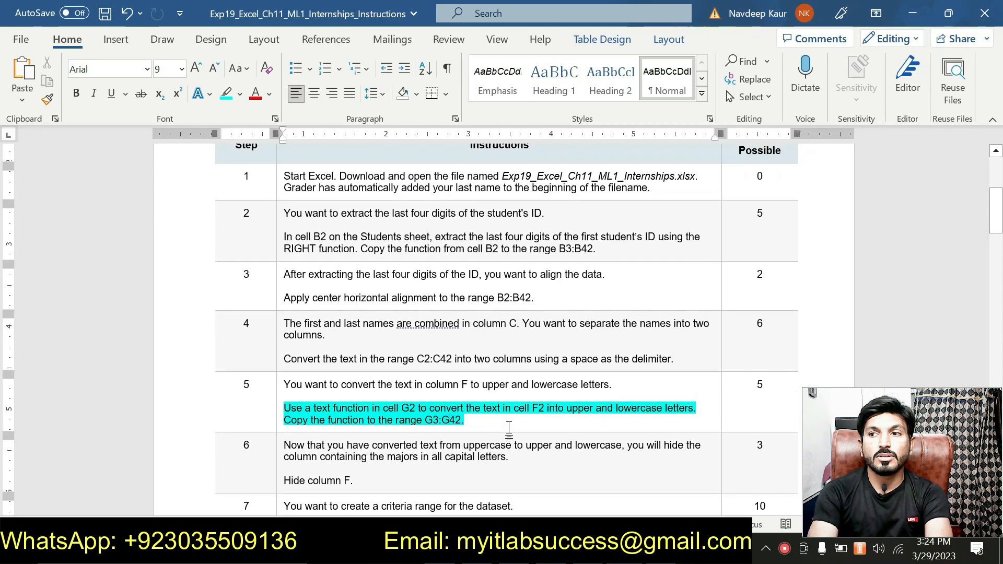
scroll(509, 429, up, 1)
scroll(502, 433, down, 1)
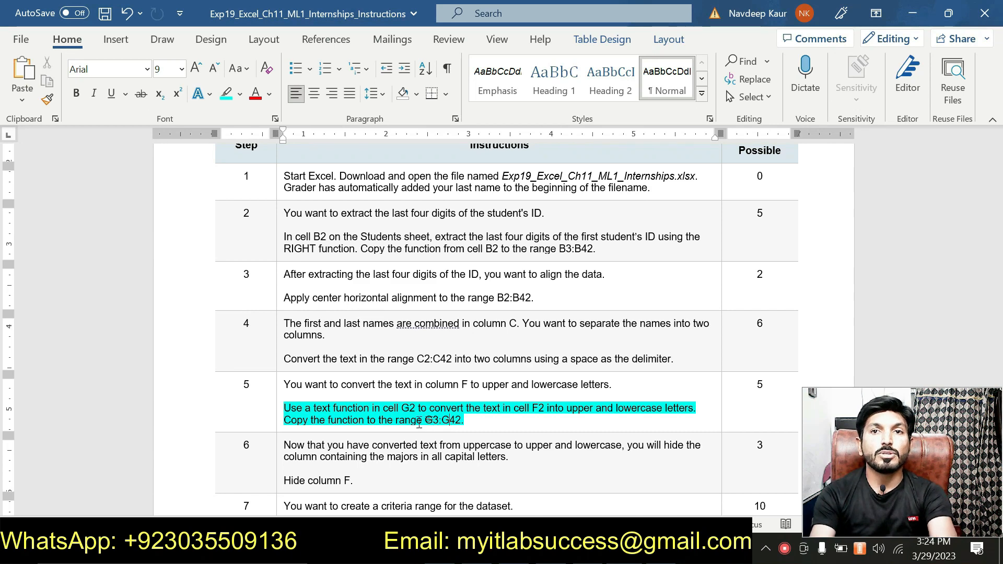
scroll(431, 431, down, 1)
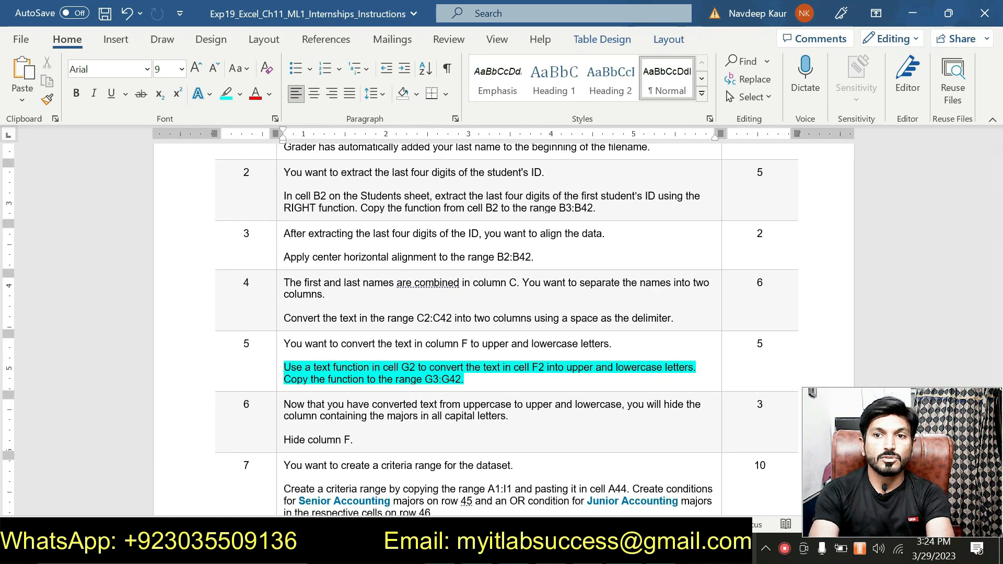
Switch to Excel and examine source cell F2 and target cell G2 on the Students sheet, checking them against step 5 in Word
key(alt+Tab)
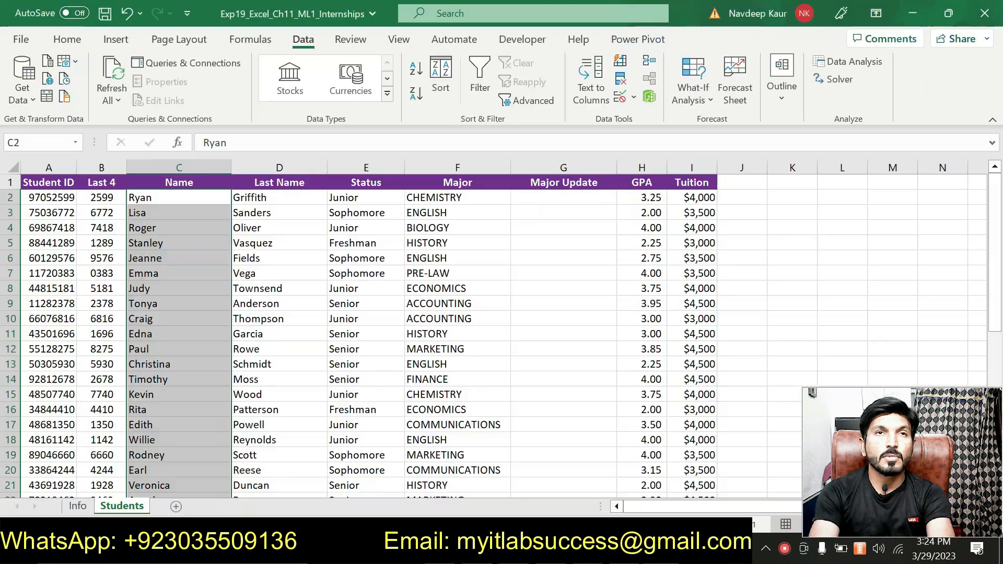
click(549, 196)
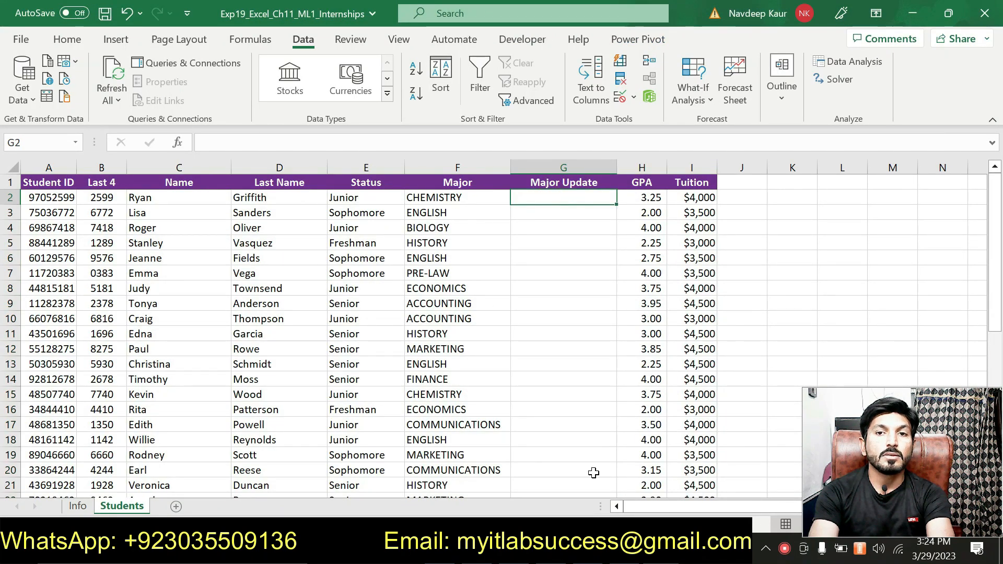
key(alt+Tab)
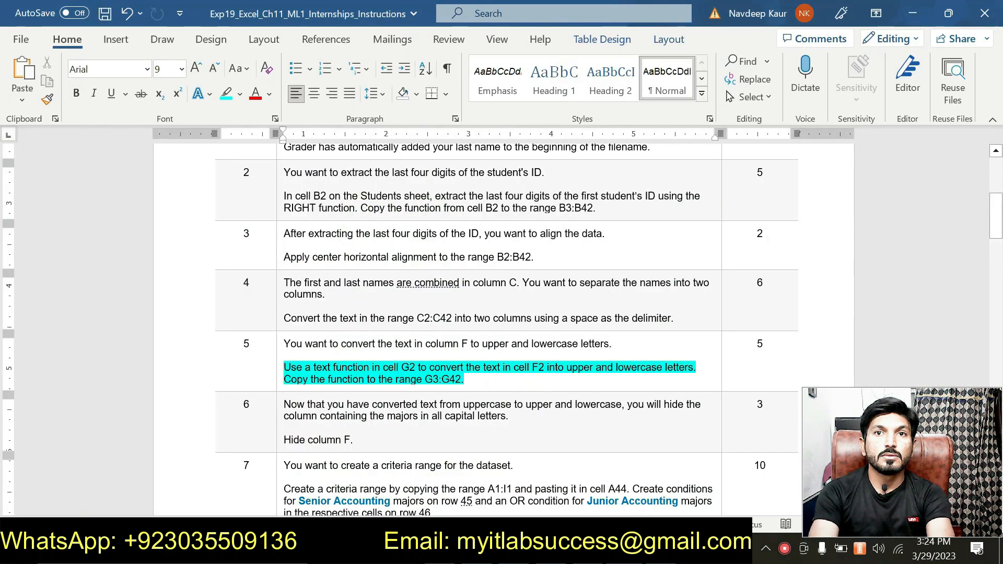
key(alt+Tab)
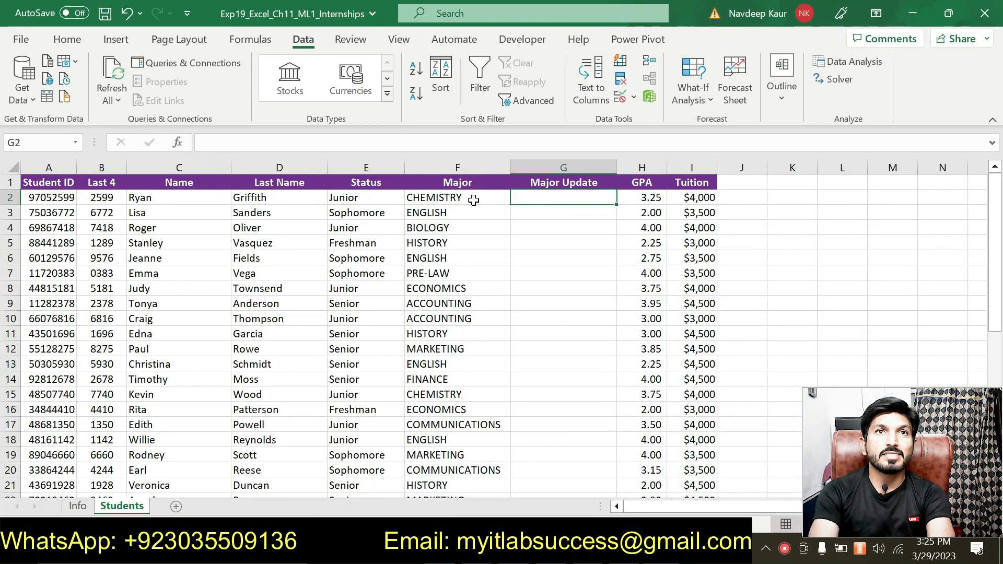
click(477, 201)
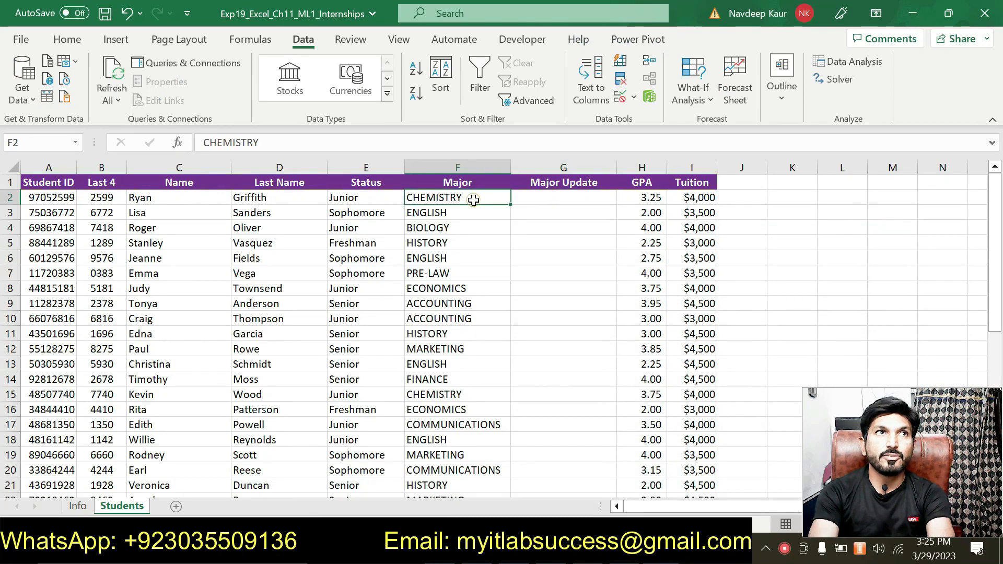
click(531, 200)
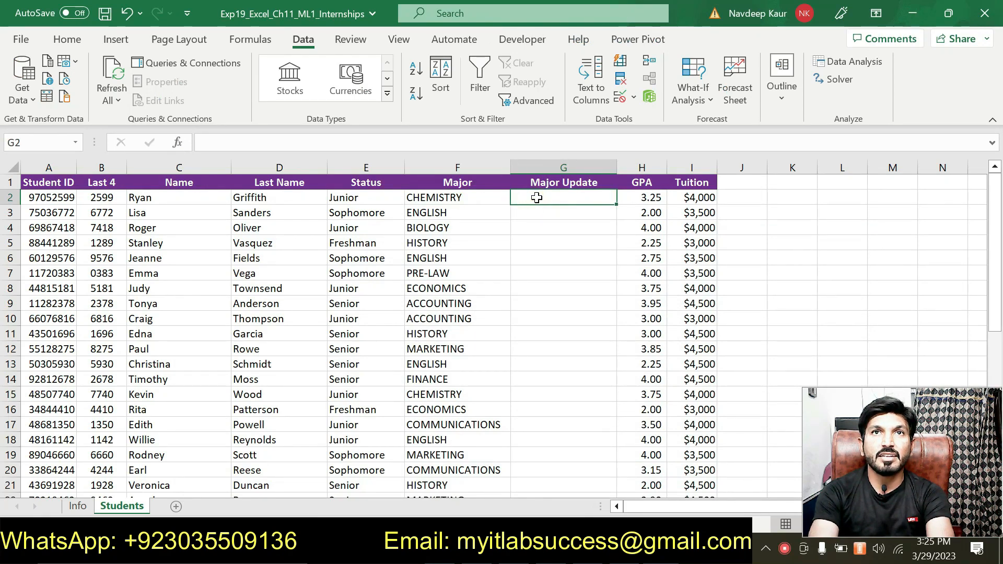
click(452, 201)
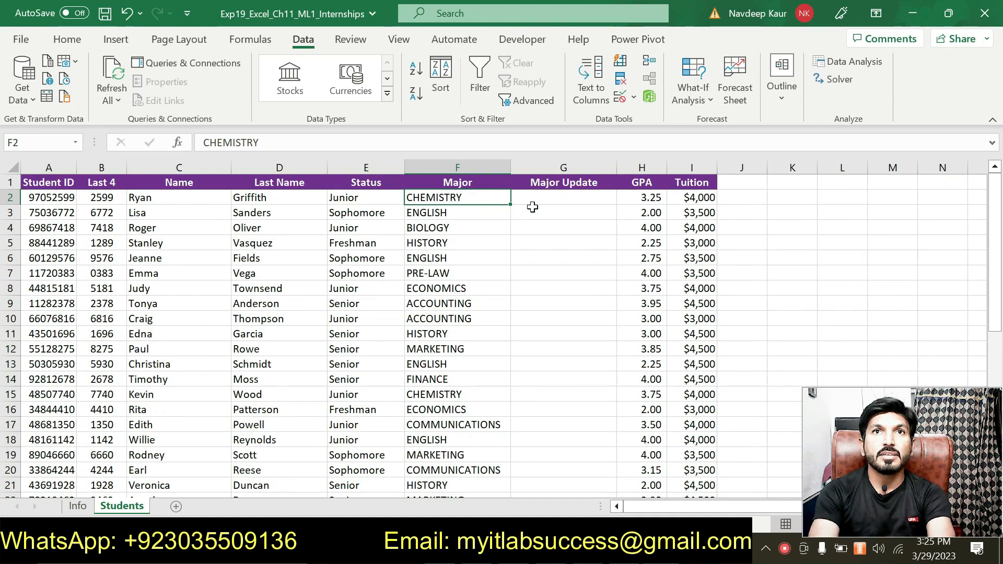
click(548, 198)
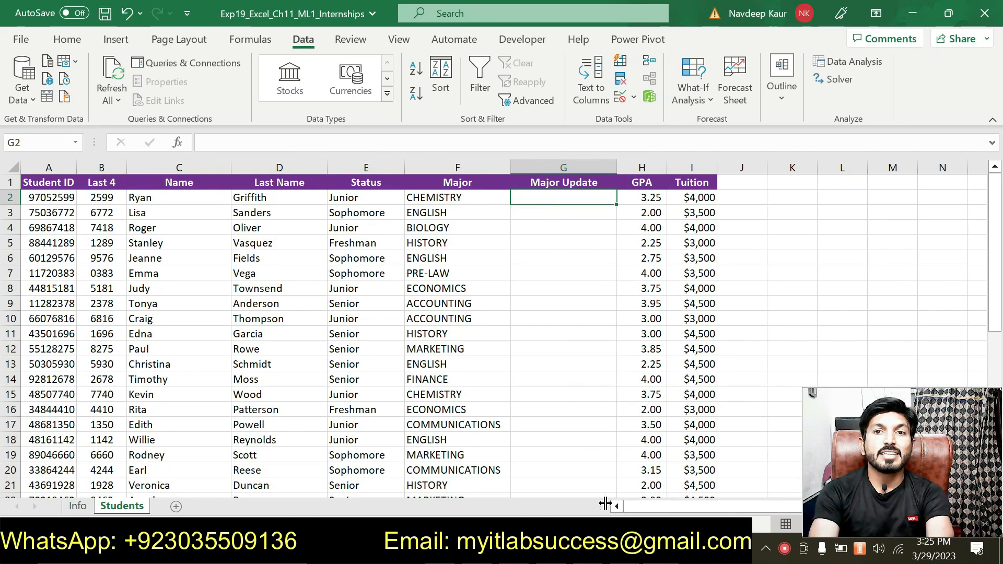
key(alt+Tab)
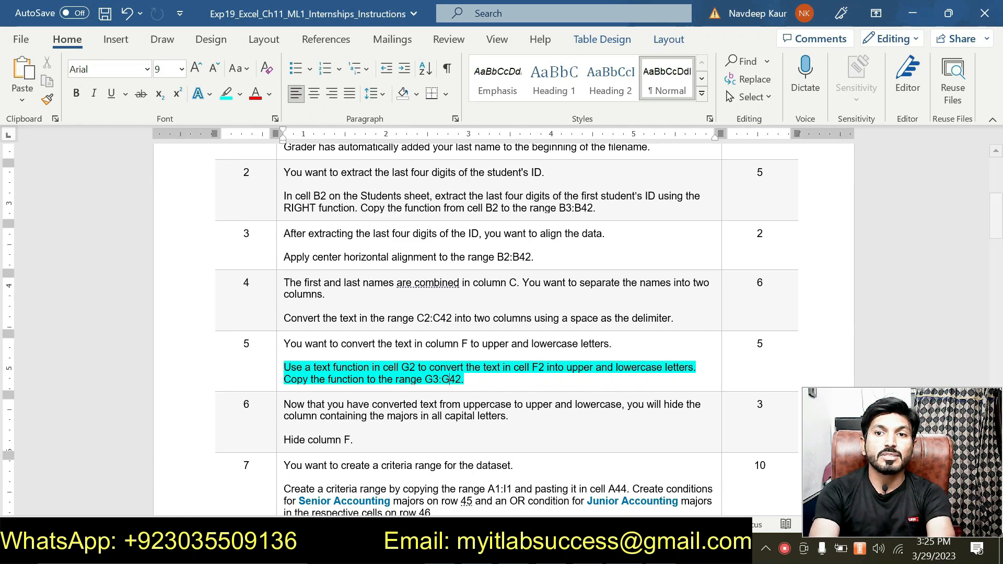
Switch to Excel and enter =PROPER(F2) in cell G2 of the Students sheet
key(alt+Tab)
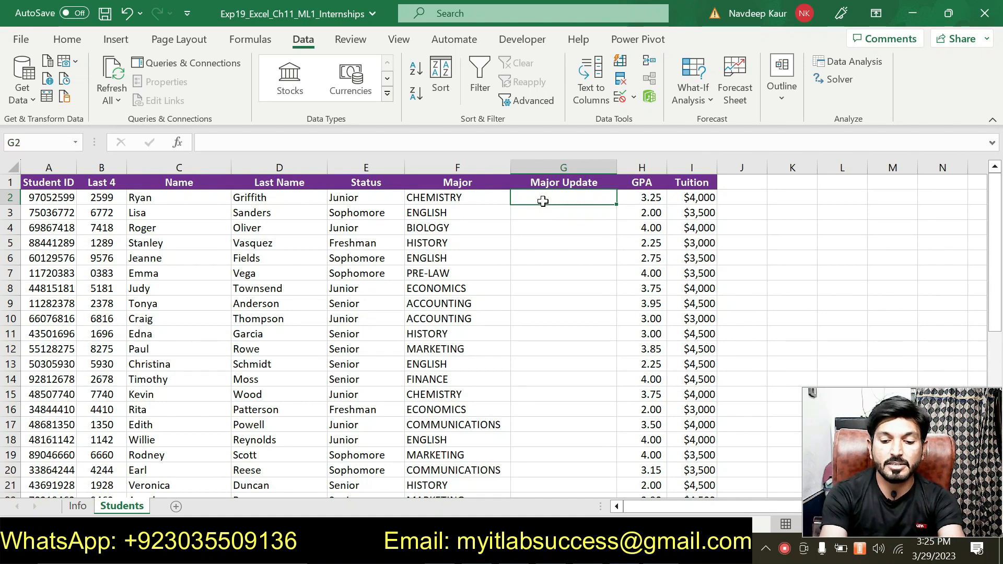
text(=)
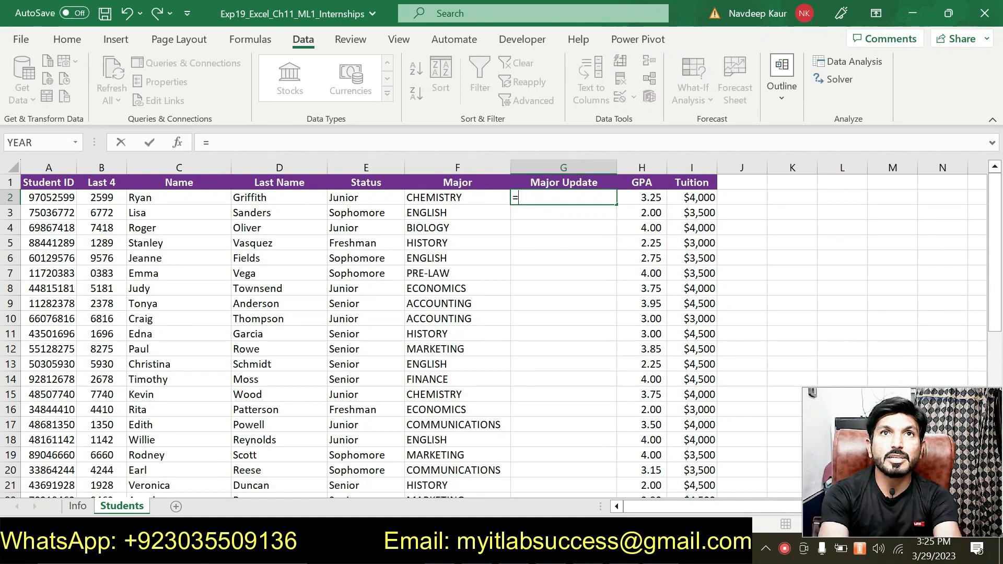
text(pro)
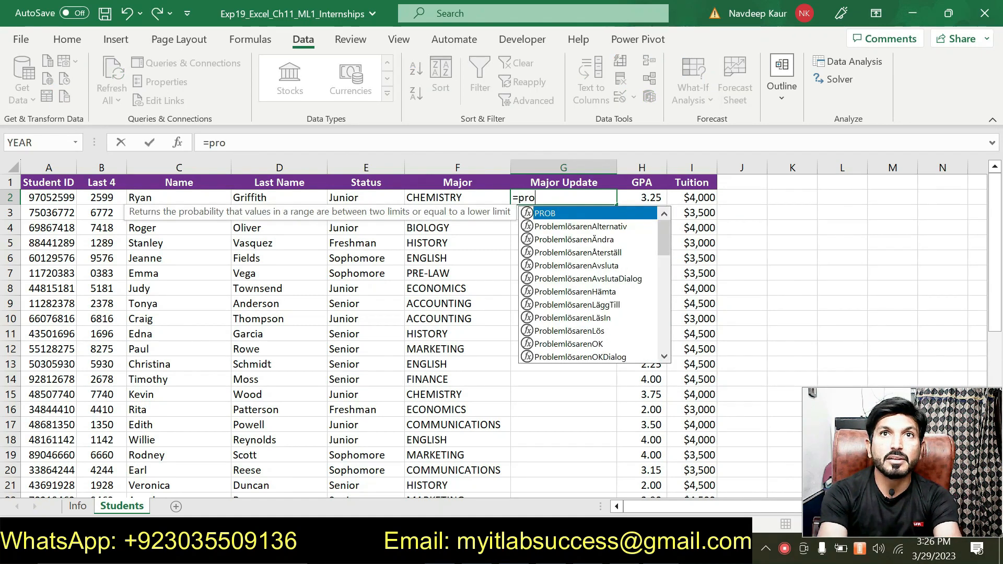
text(p)
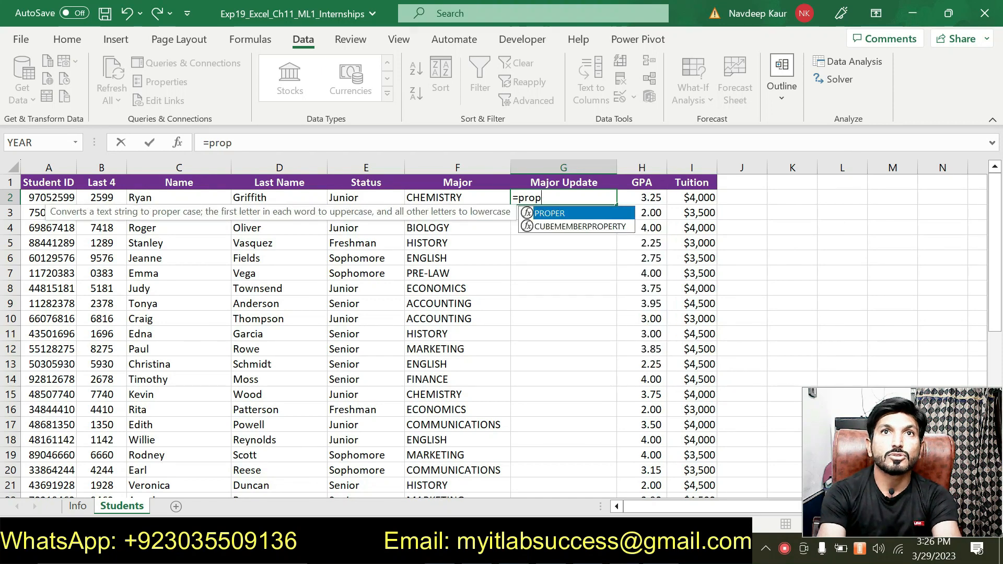
double_click(557, 215)
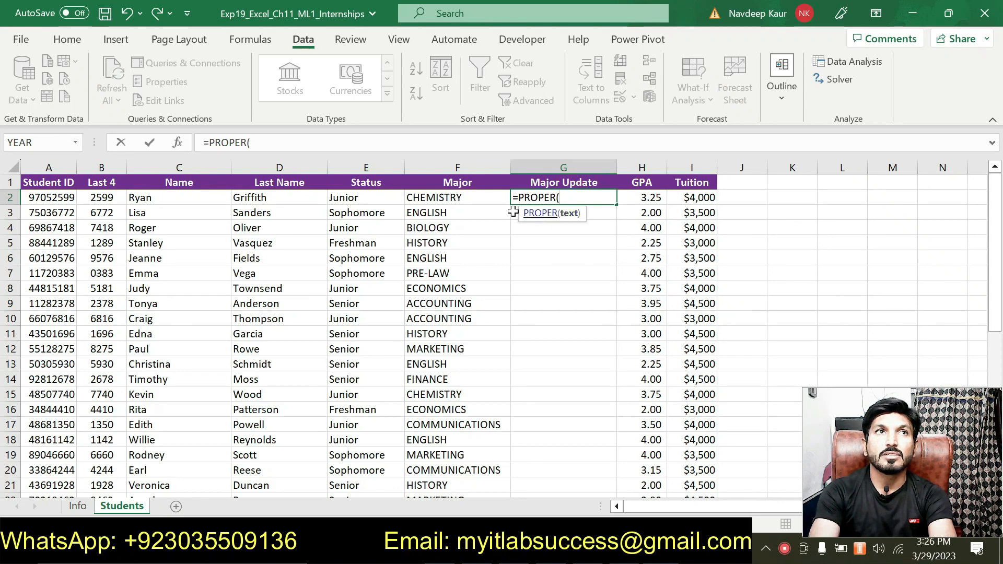
click(306, 144)
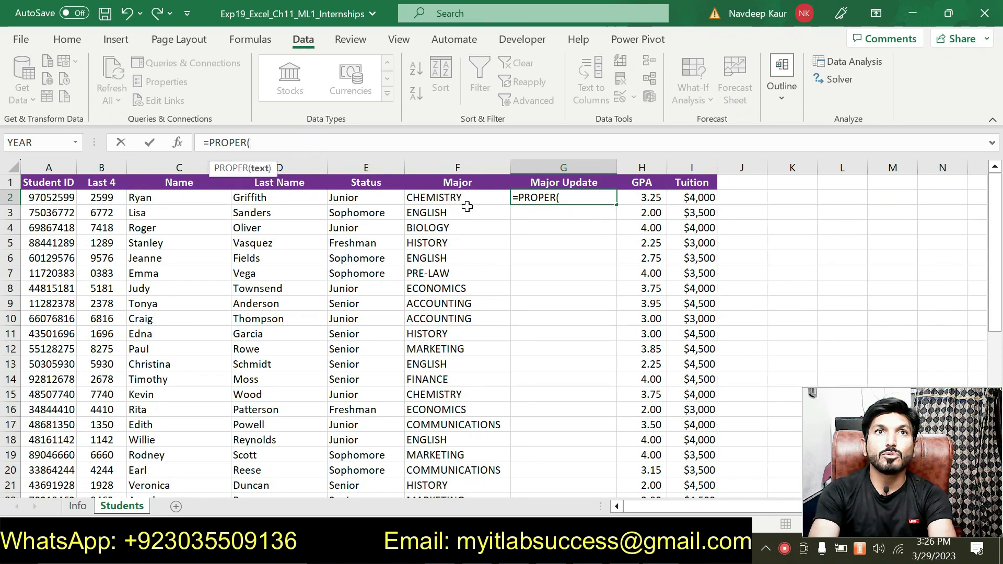
click(440, 198)
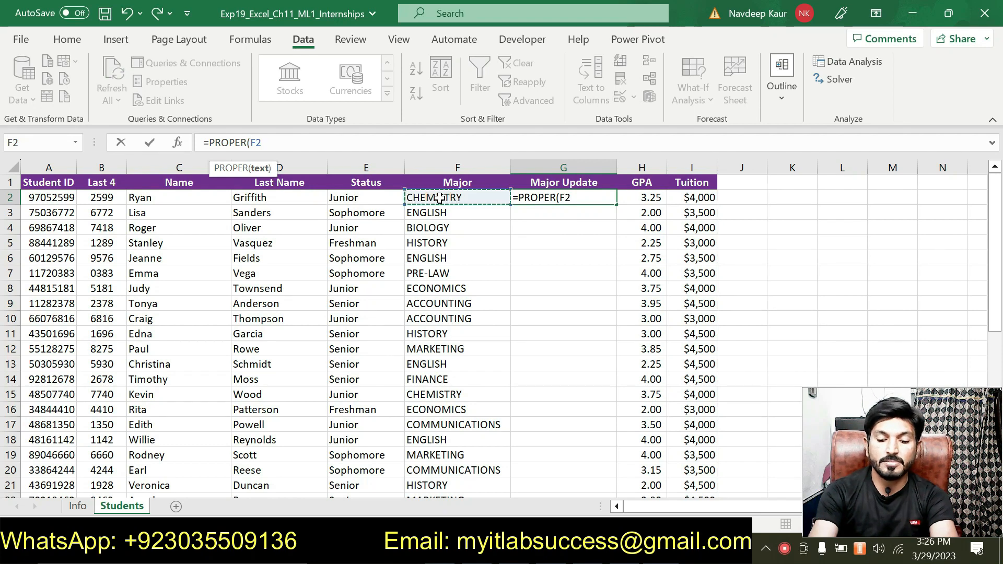
text())
key(Return)
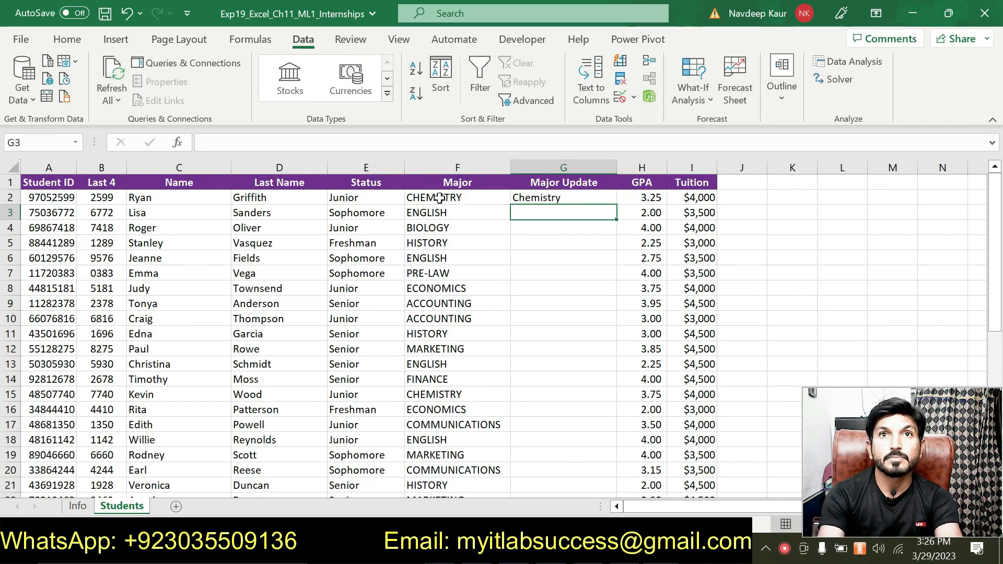
Copy the PROPER function from G2 down through G42 and compare rows 5 and 6 with the majors in column F
click(527, 200)
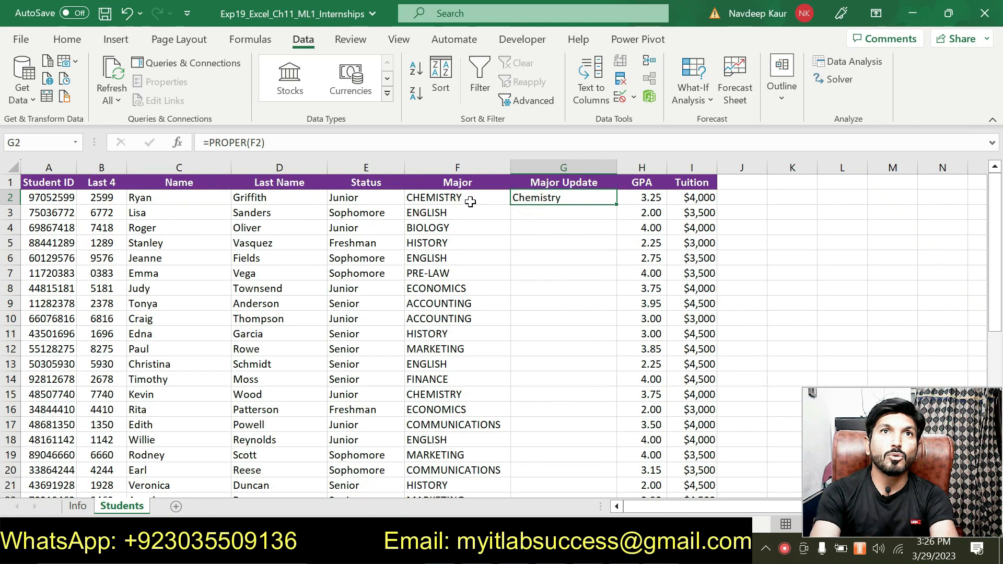
key(alt+Tab)
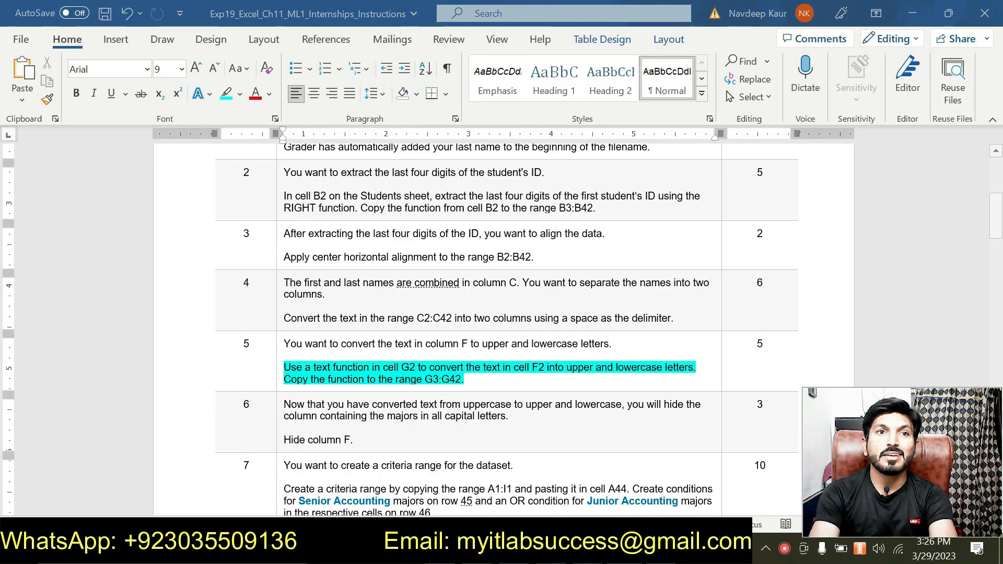
key(alt+Tab)
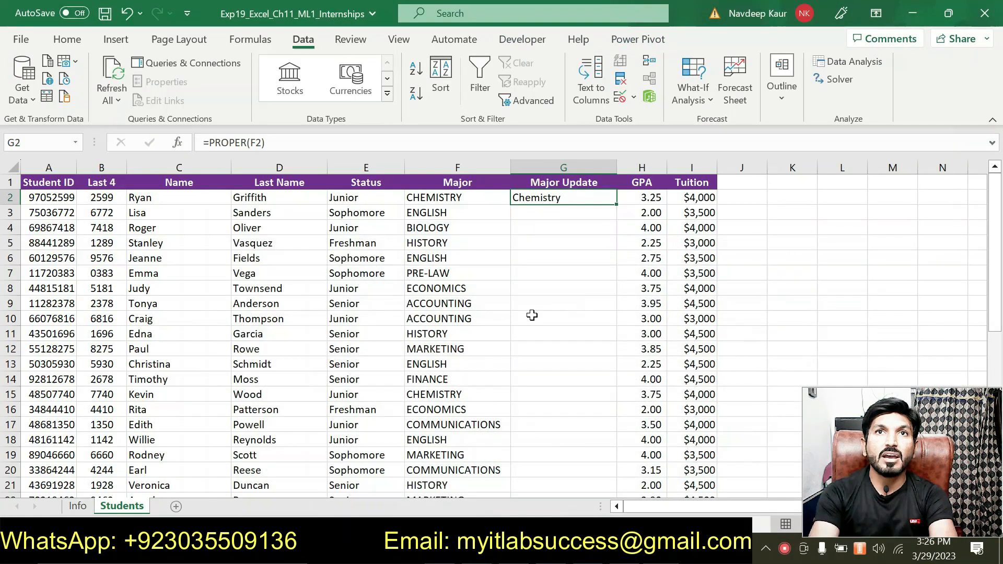
double_click(616, 206)
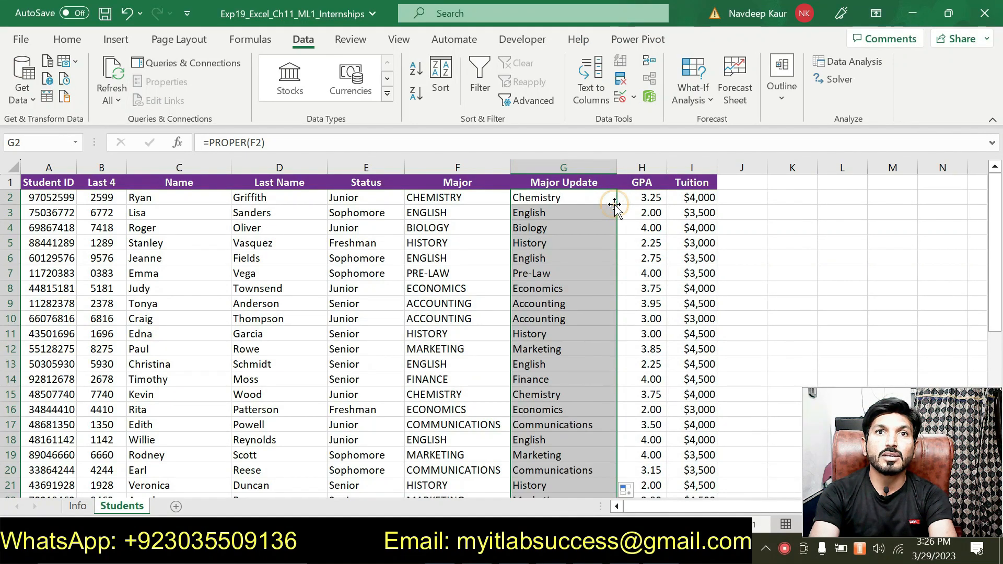
click(468, 256)
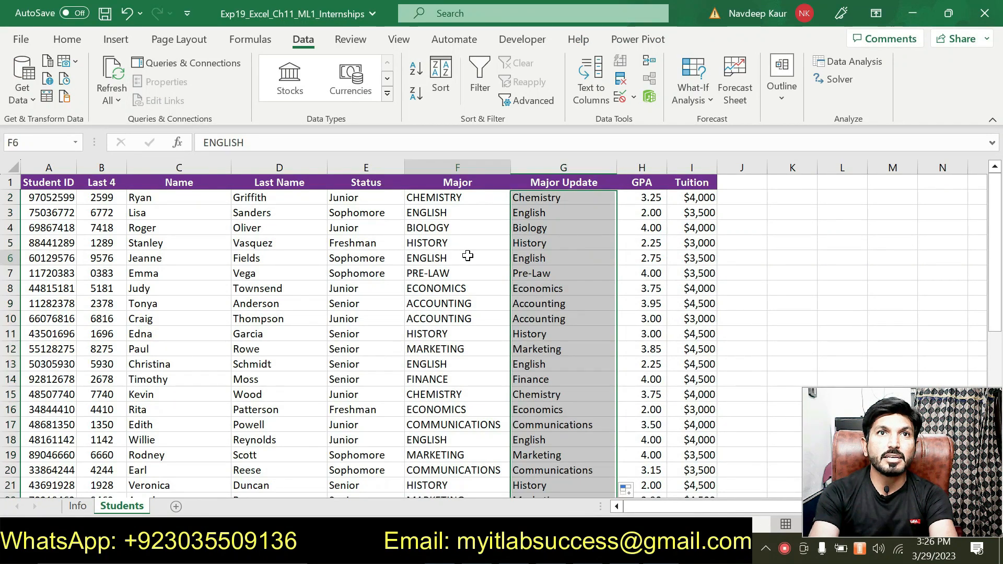
click(439, 242)
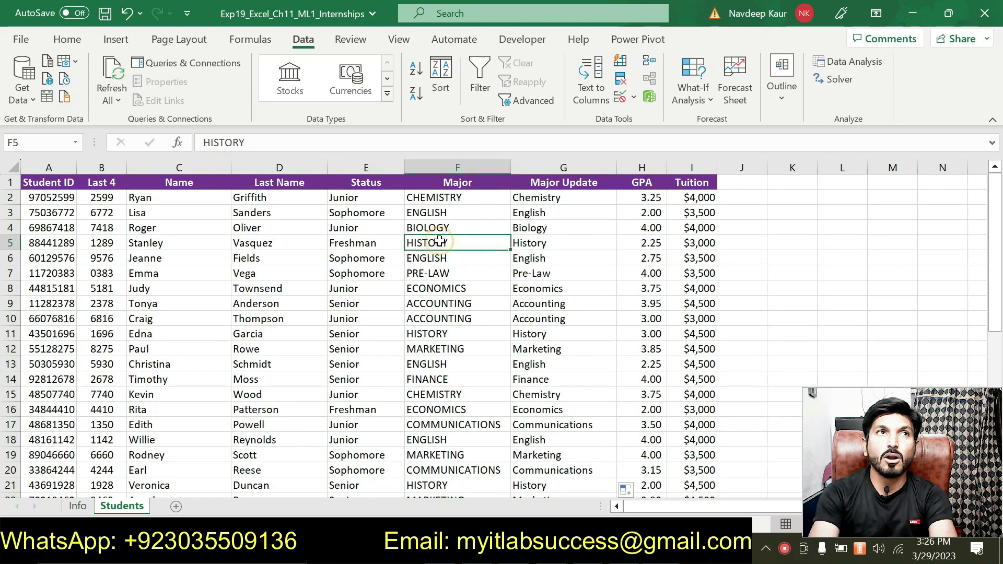
click(533, 245)
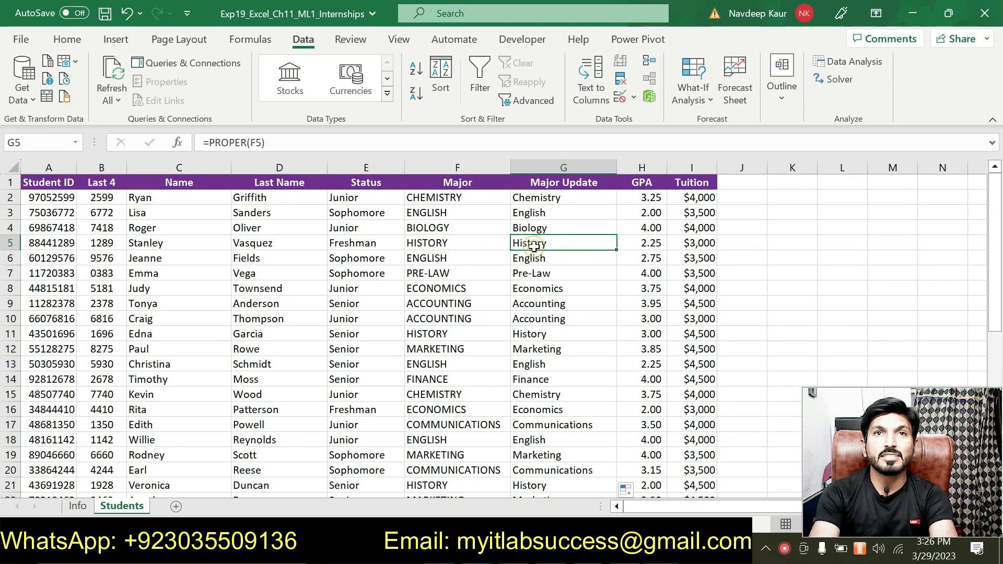
click(460, 257)
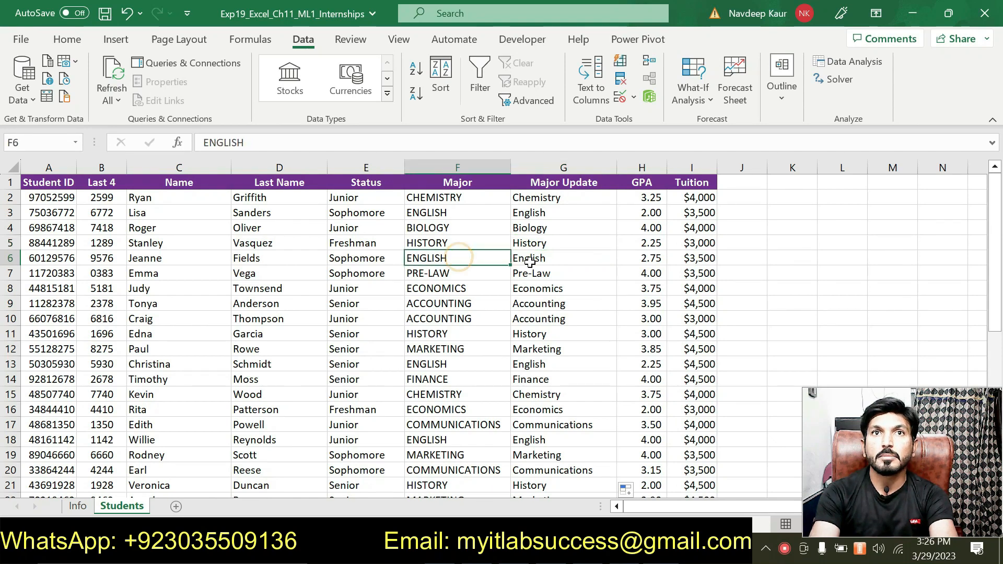
click(529, 260)
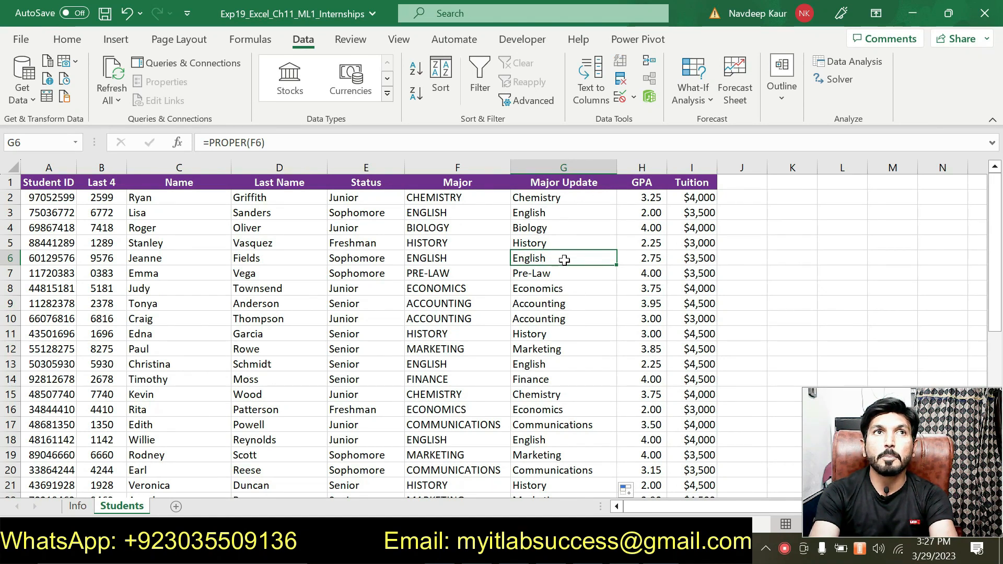
Switch to the Word instructions and remove the highlight from the step 5 instruction about converting F2's text in G2
click(606, 550)
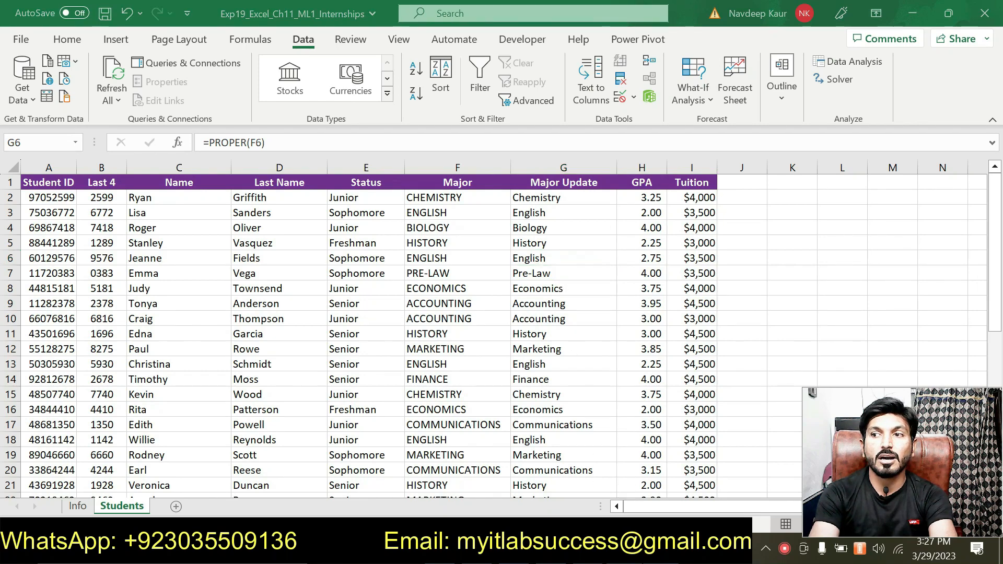
drag(473, 379, 285, 368)
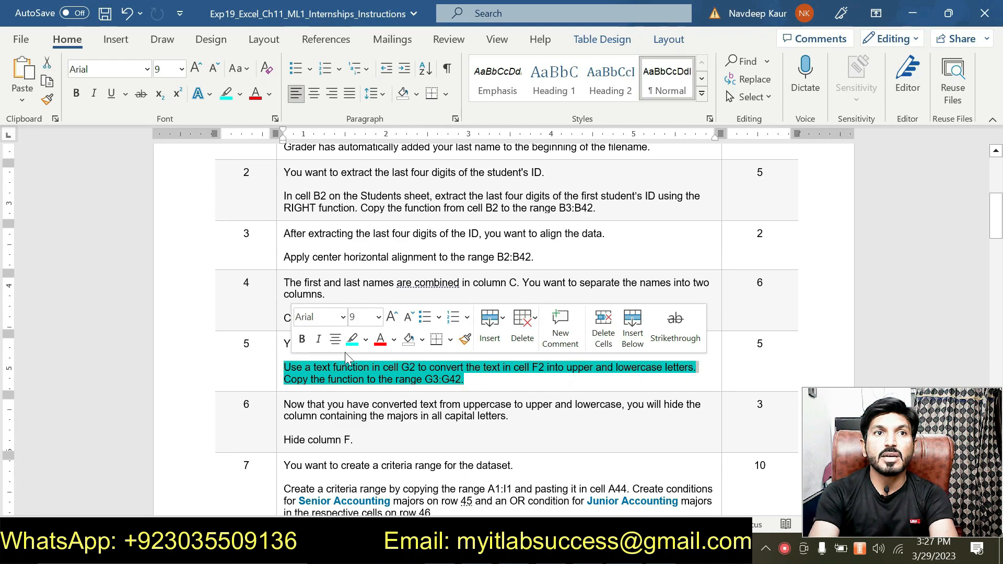
click(353, 340)
key(Left)
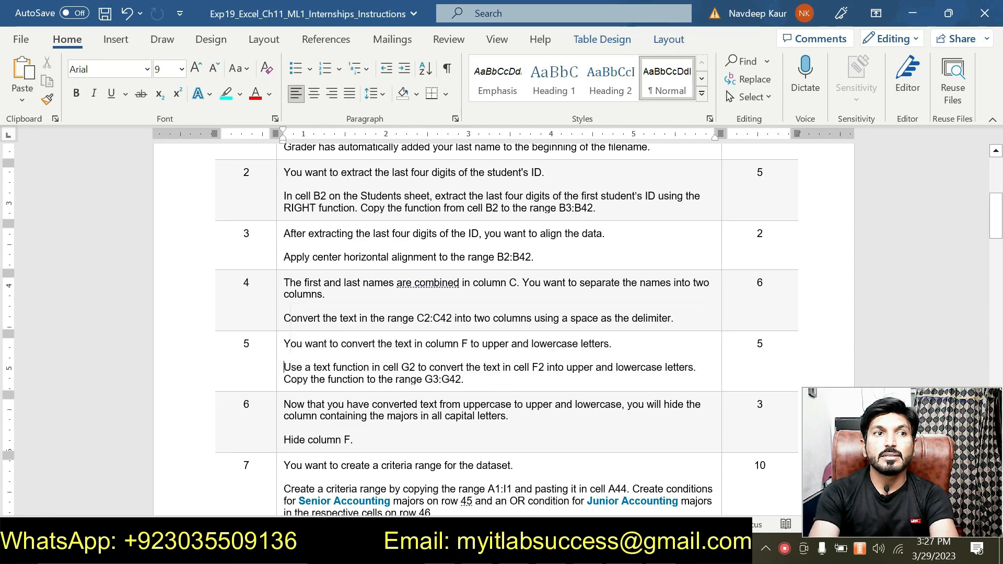
Highlight the full step 6 instruction about hiding column F with the majors in capital letters, and read it
scroll(471, 403, down, 1)
drag(354, 399, 283, 364)
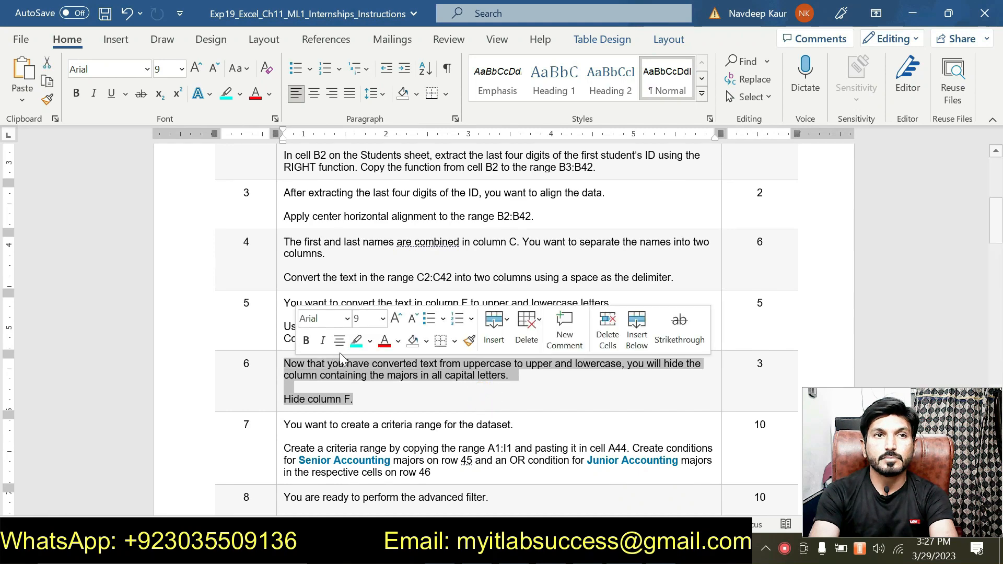
click(353, 343)
click(393, 392)
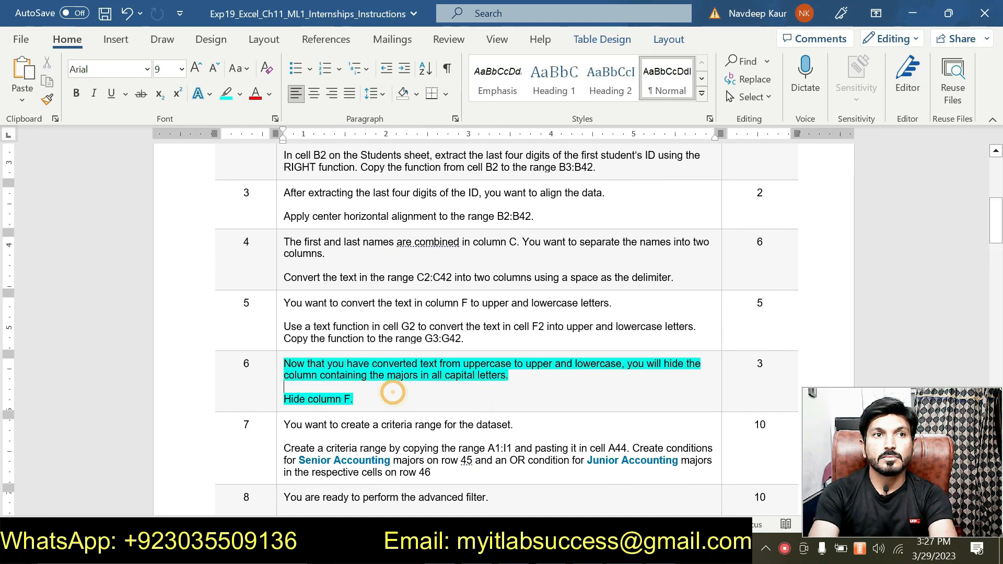
scroll(393, 393, up, 1)
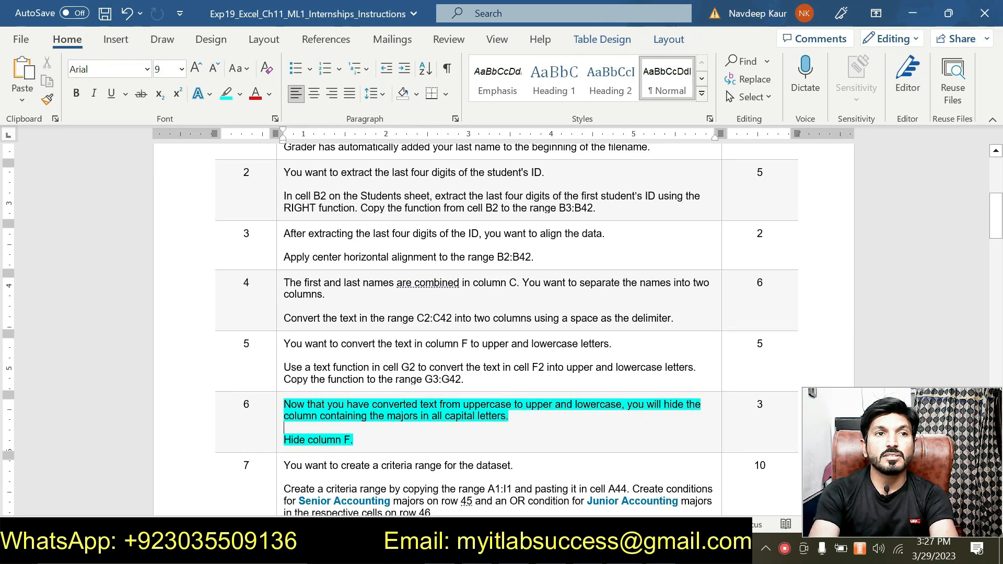
scroll(352, 415, down, 1)
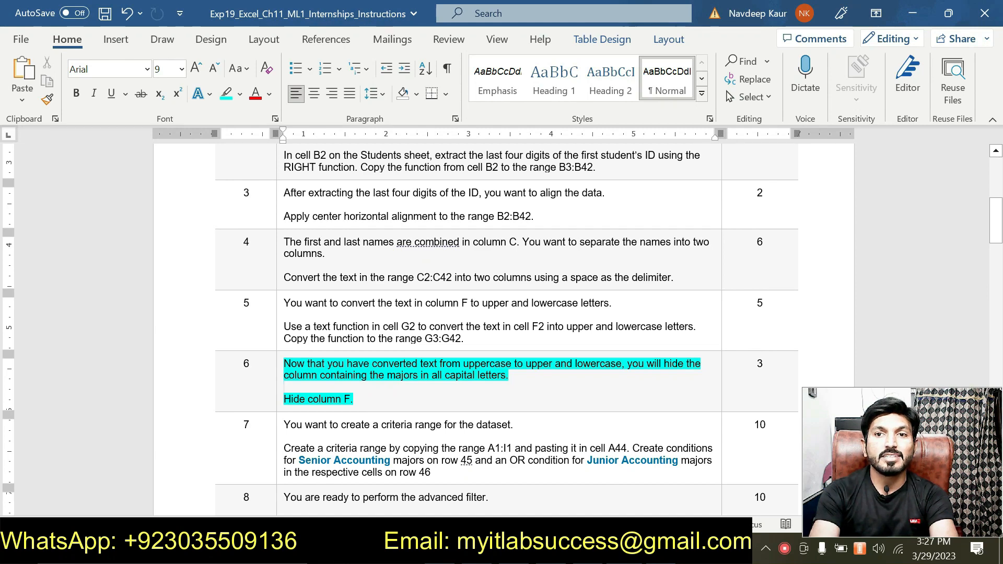
Check step 6 in Word against the Students sheet, and hide column F in Excel
key(alt+Tab)
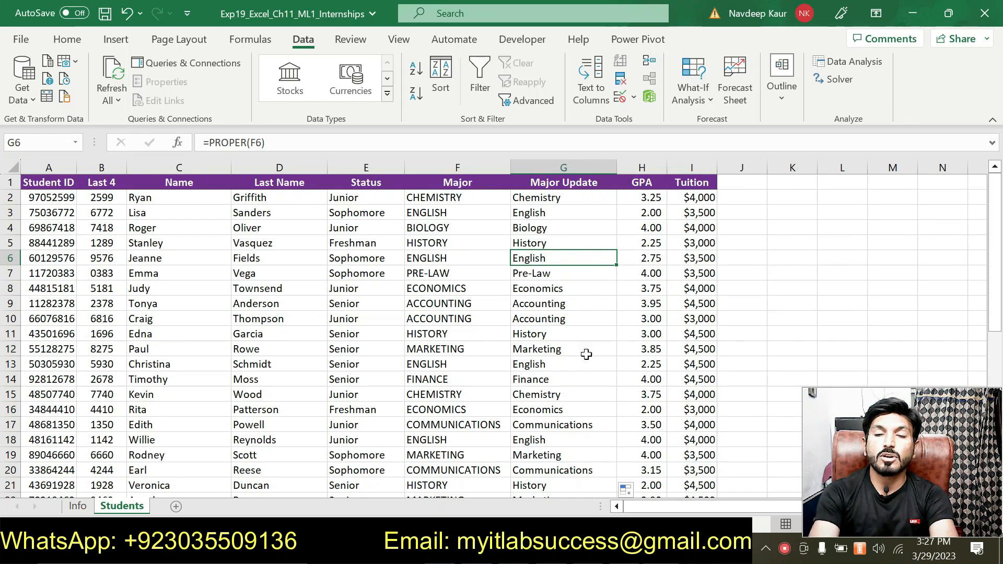
key(alt+Tab)
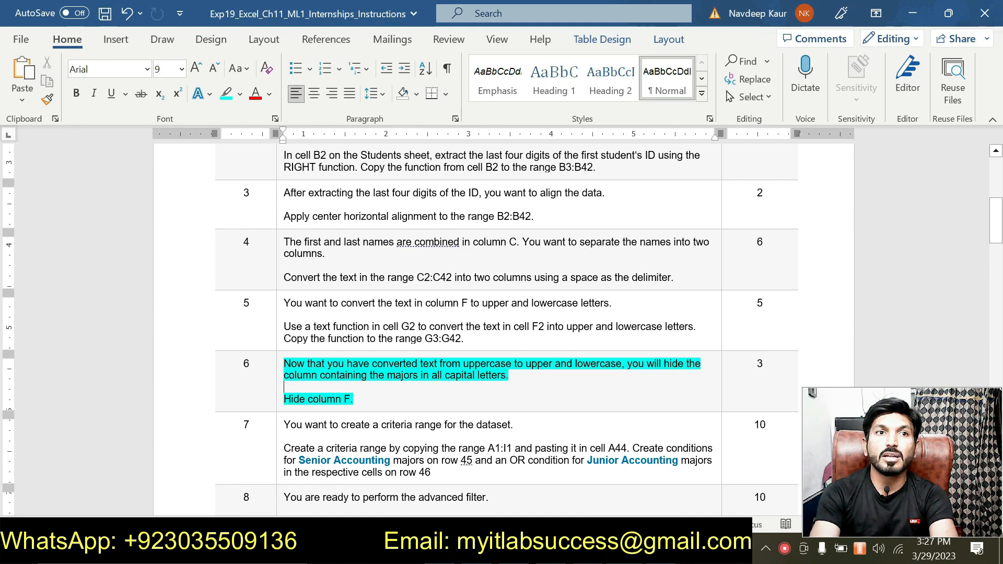
key(alt+Tab)
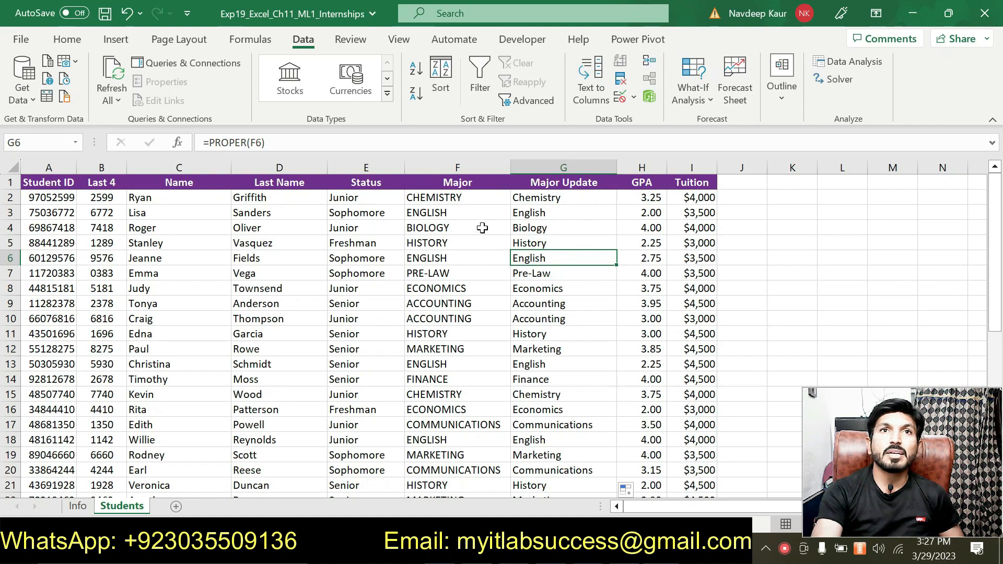
right_click(456, 166)
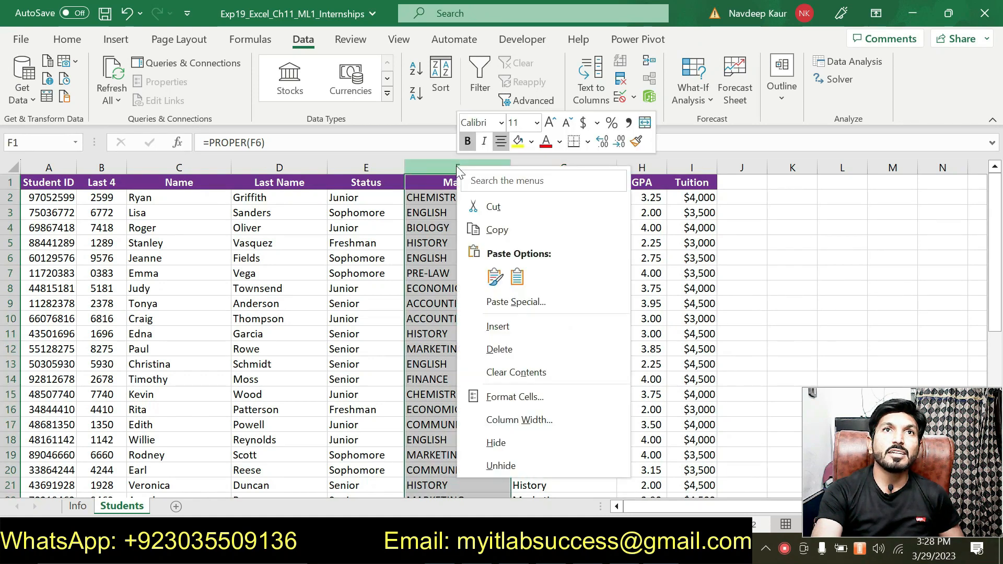
click(501, 446)
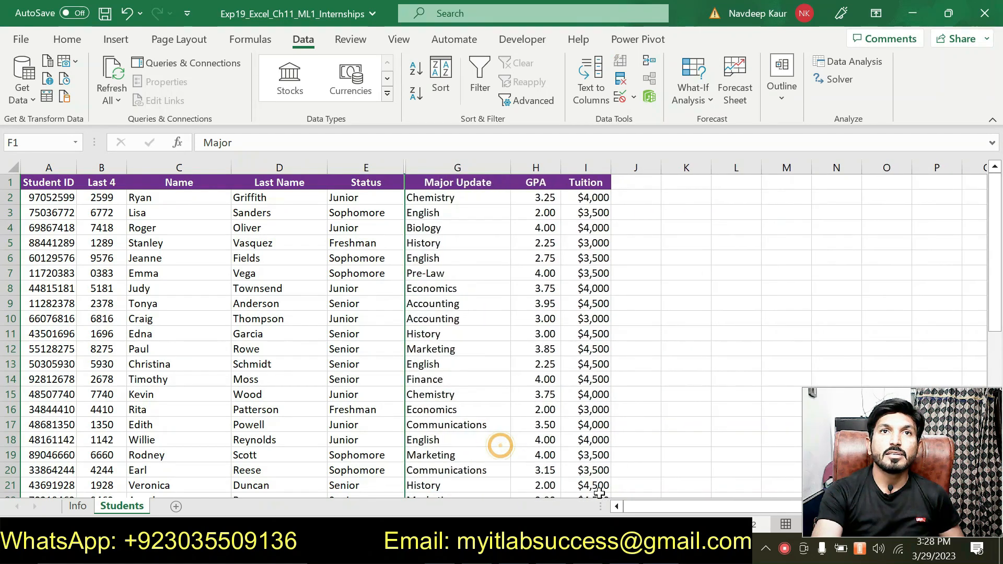
Switch to the Word instructions and remove the highlight from the step 6 text about hiding column F
key(alt+Tab)
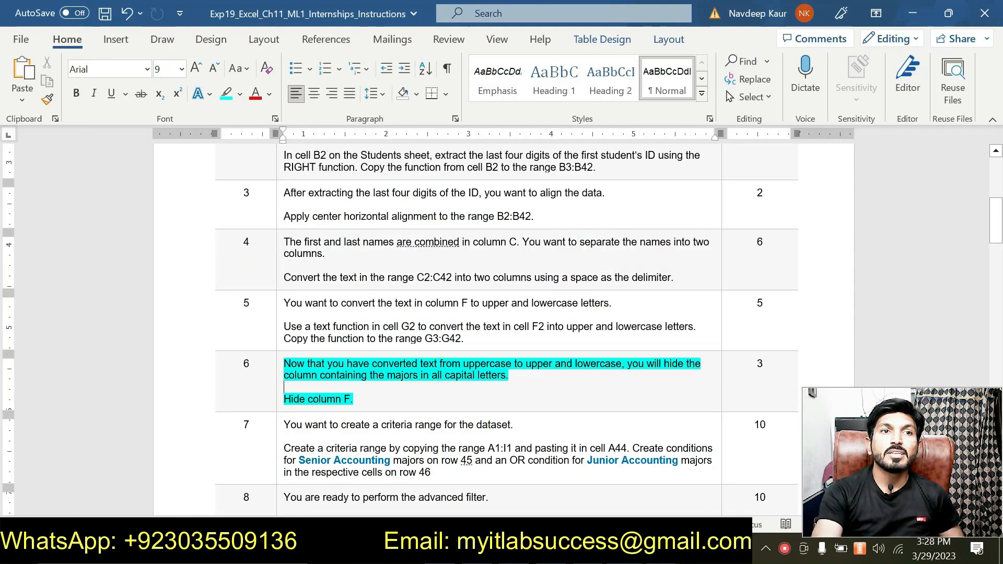
drag(383, 395, 362, 366)
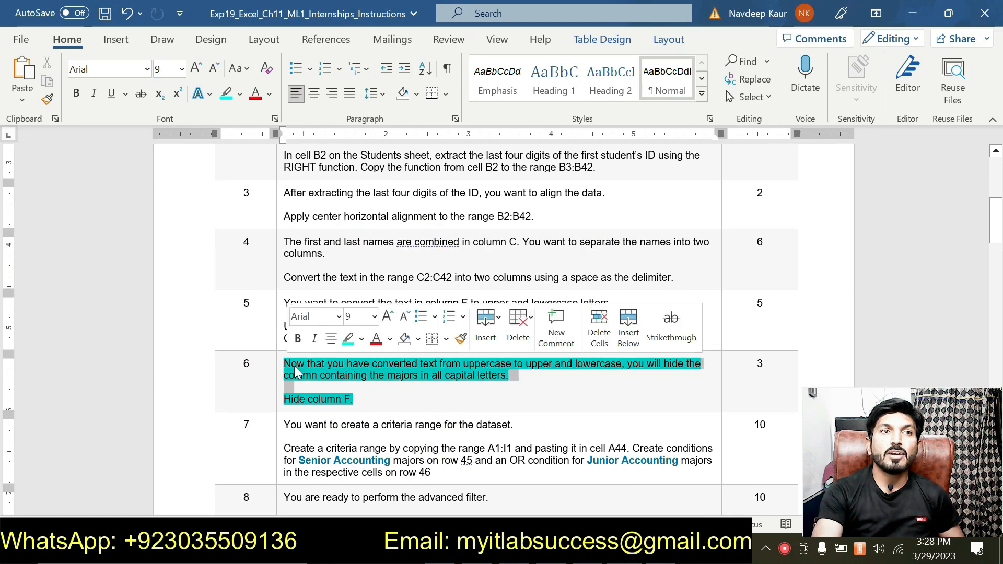
click(347, 337)
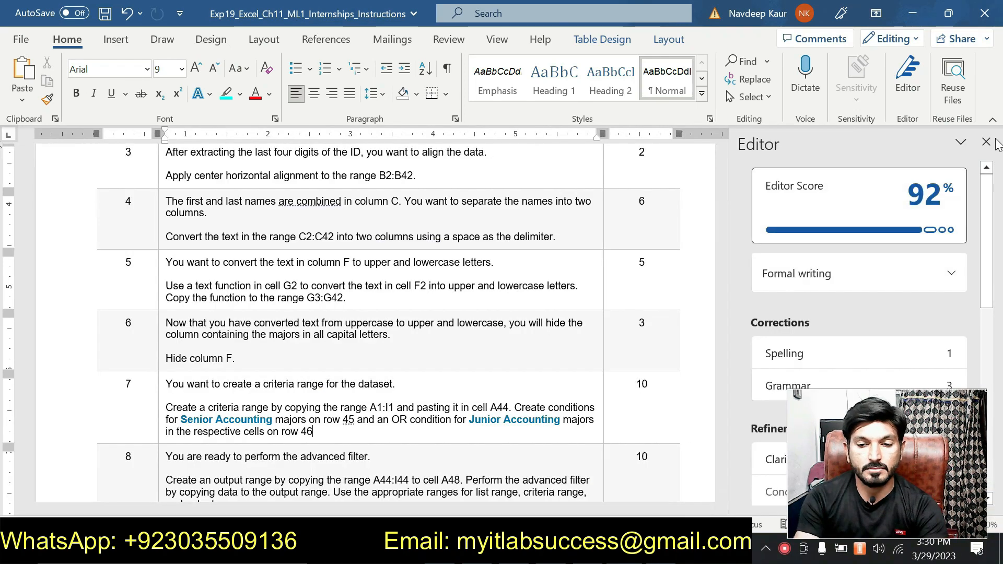
Close the Editor pane and highlight the step 7 instruction about creating a criteria range, marking its A1:I1 reference while reading
click(991, 137)
scroll(502, 329, down, 1)
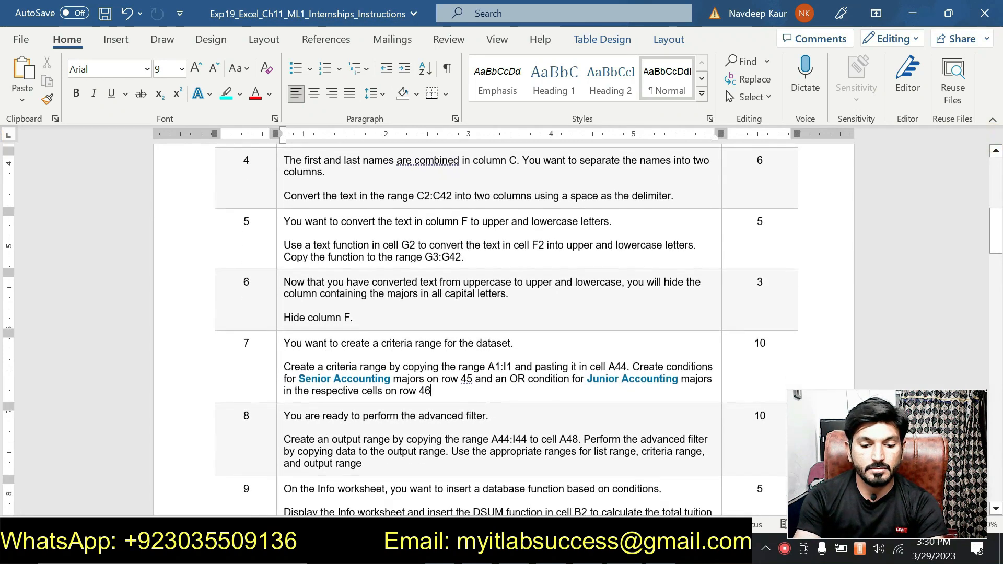
drag(431, 391, 288, 356)
click(357, 333)
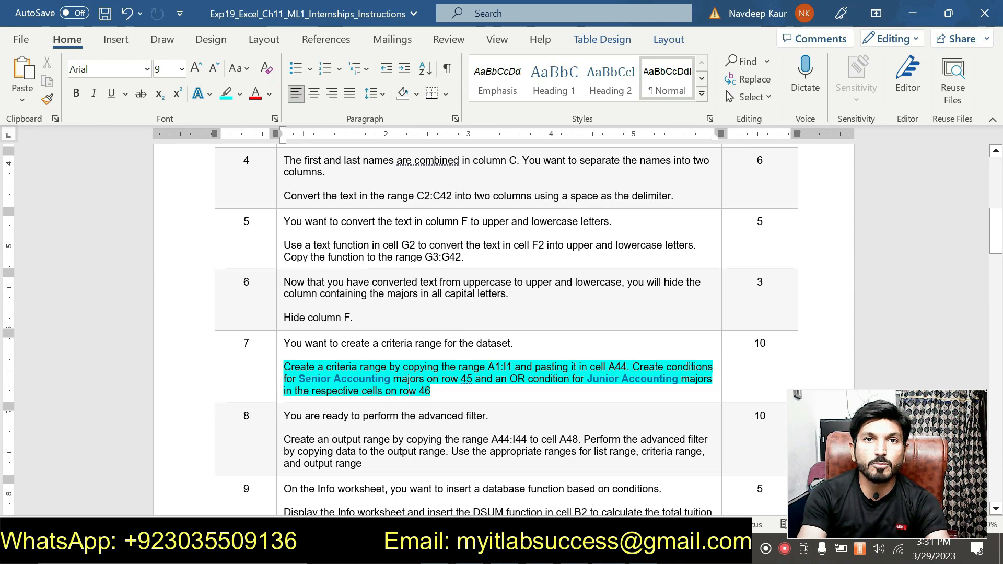
drag(488, 367, 514, 367)
key(ctrl+c)
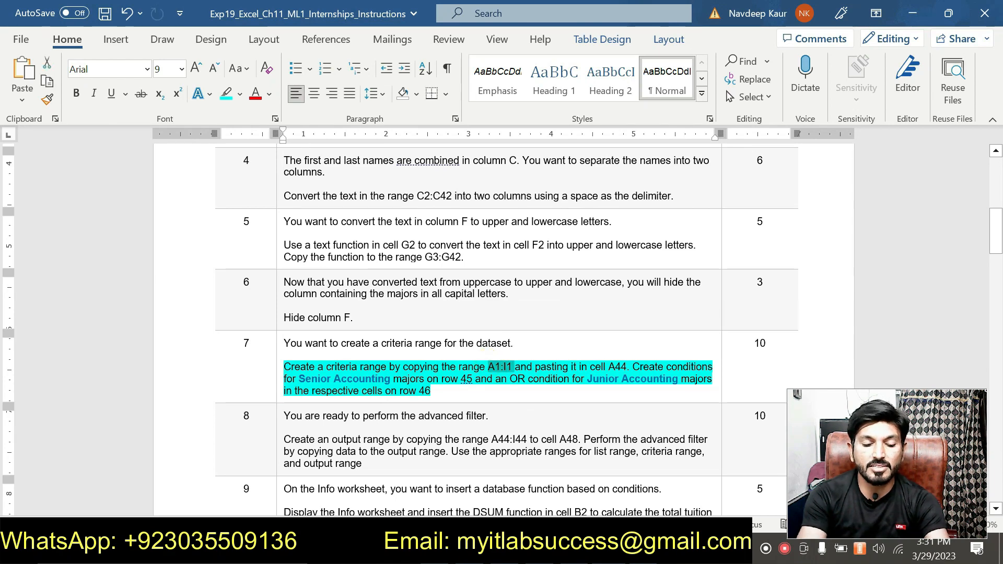
Switch to the Excel workbook and copy the header range A1:I1 on the Students sheet
key(alt+Tab)
click(35, 144)
key(ctrl+v)
key(Return)
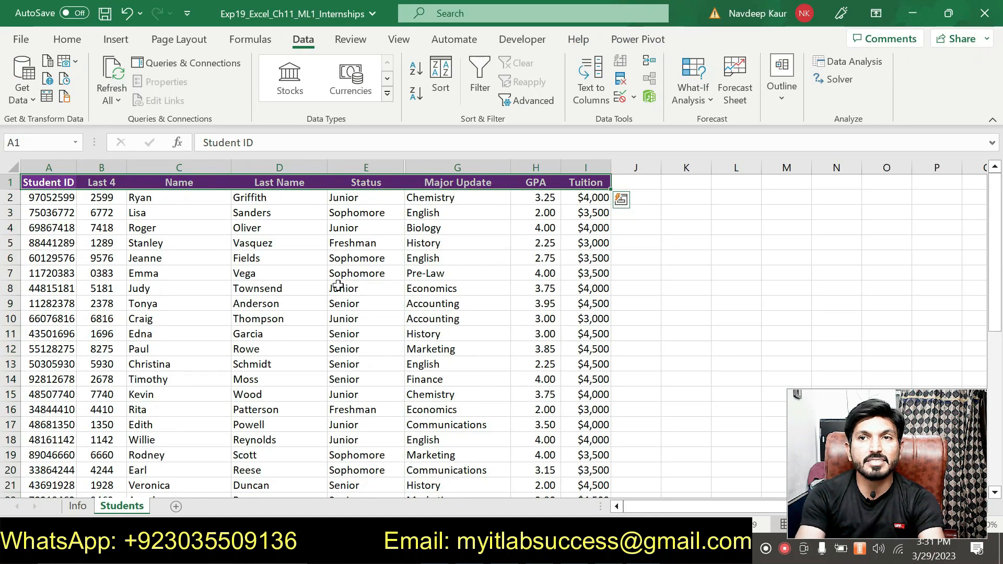
click(61, 39)
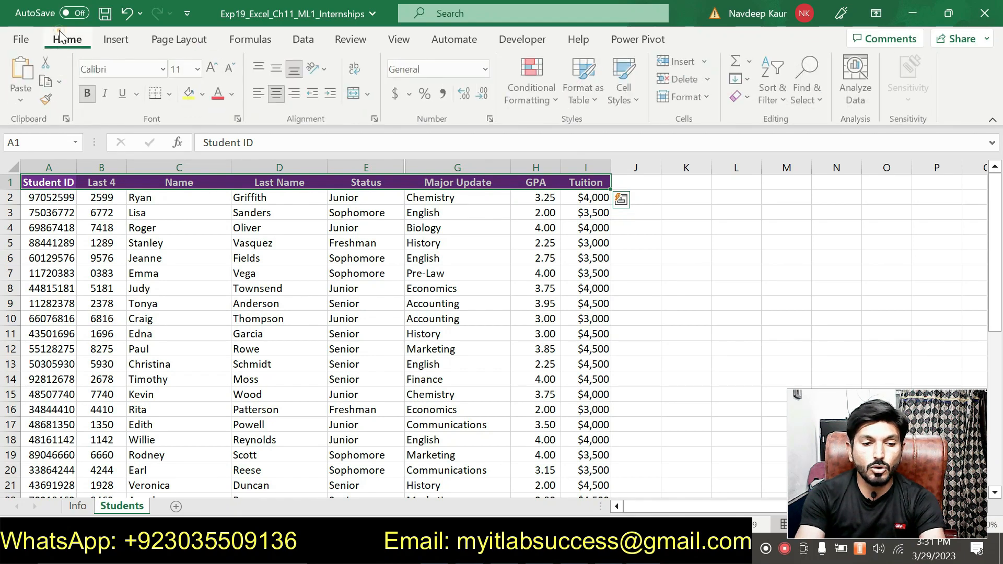
click(45, 81)
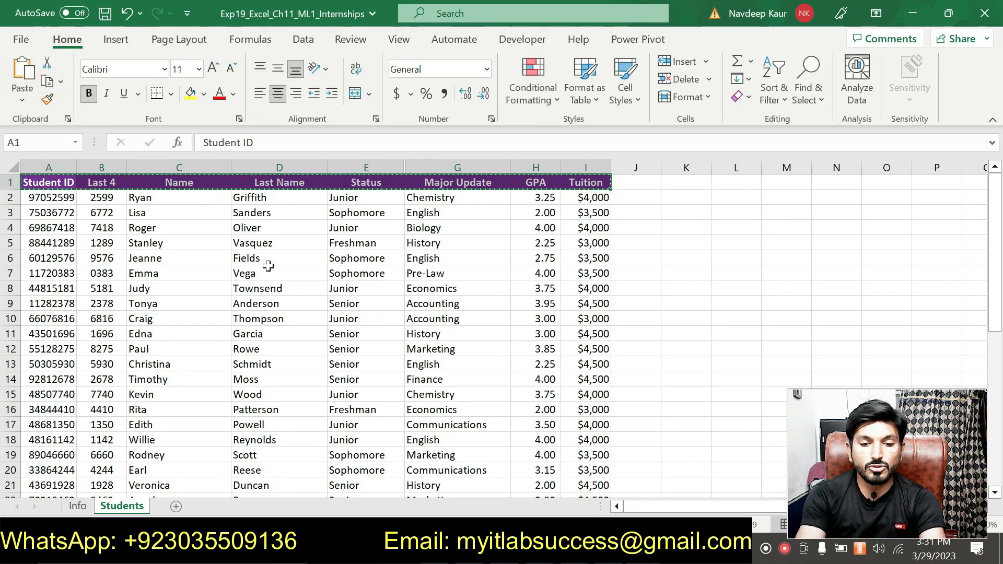
Check the destination in the Word instructions and paste the copied headers into cell A44 of the Students sheet in Excel
scroll(424, 291, down, 9)
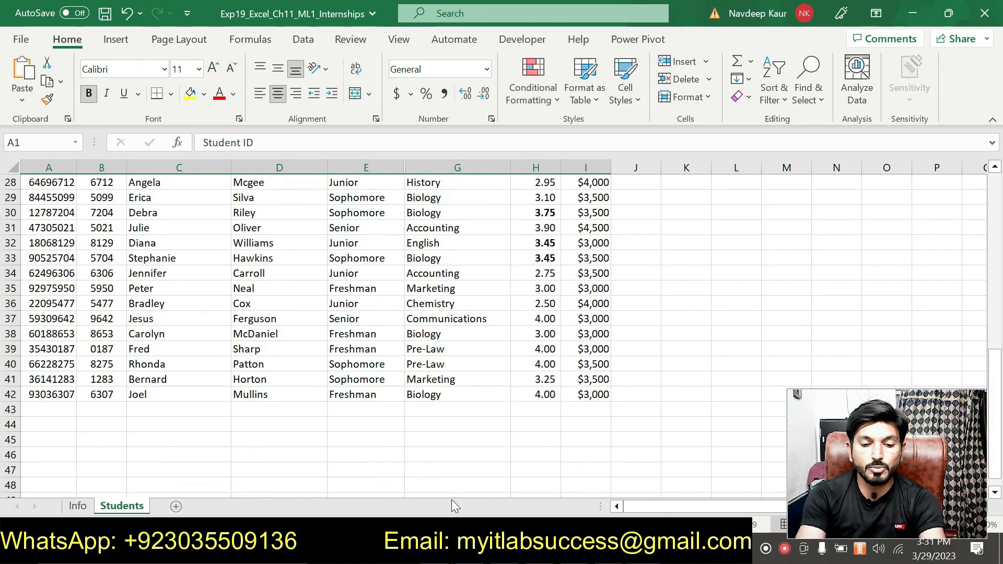
key(alt+Tab)
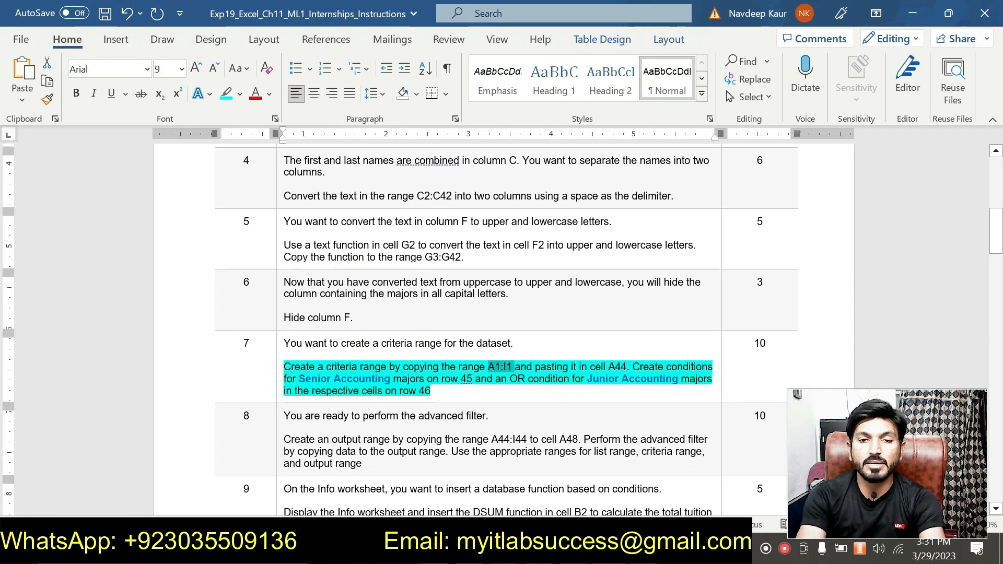
key(alt+Tab)
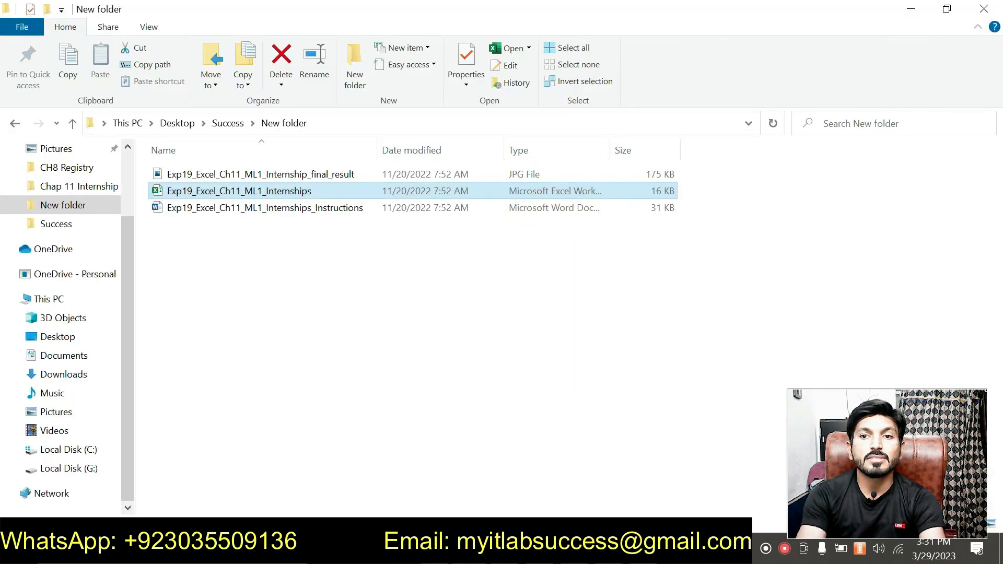
key(alt+Tab)
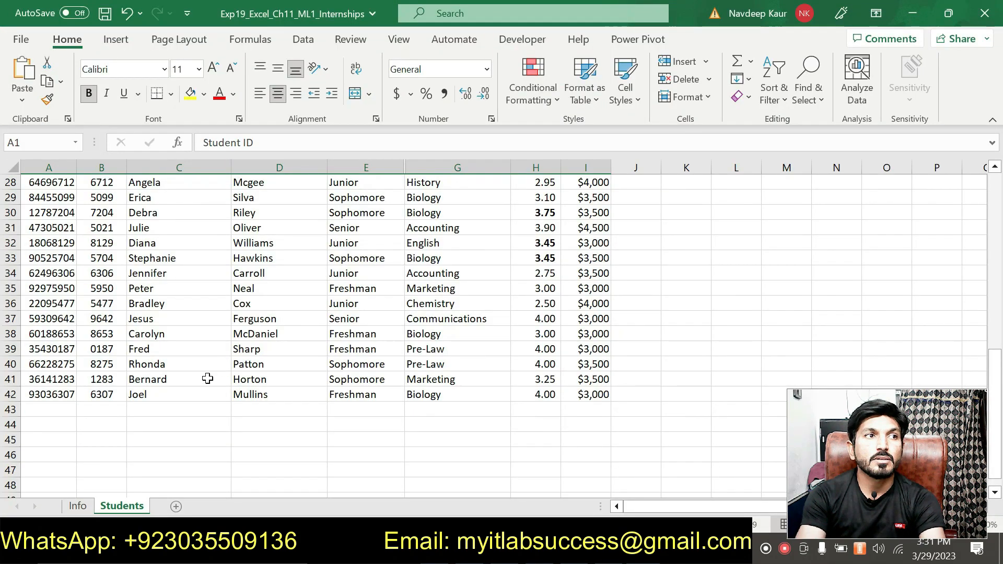
scroll(206, 378, up, 5)
scroll(207, 378, up, 4)
scroll(204, 380, down, 10)
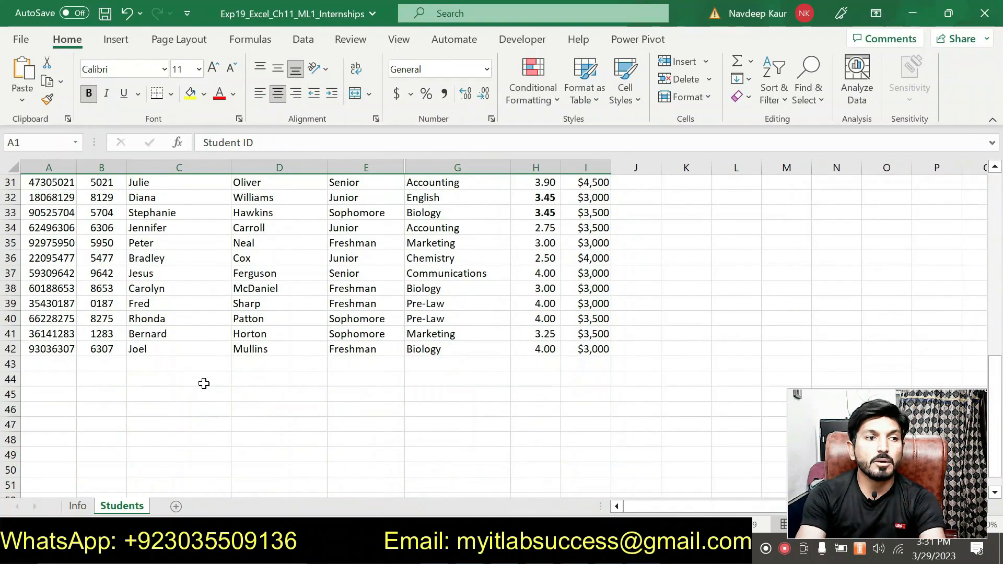
click(46, 379)
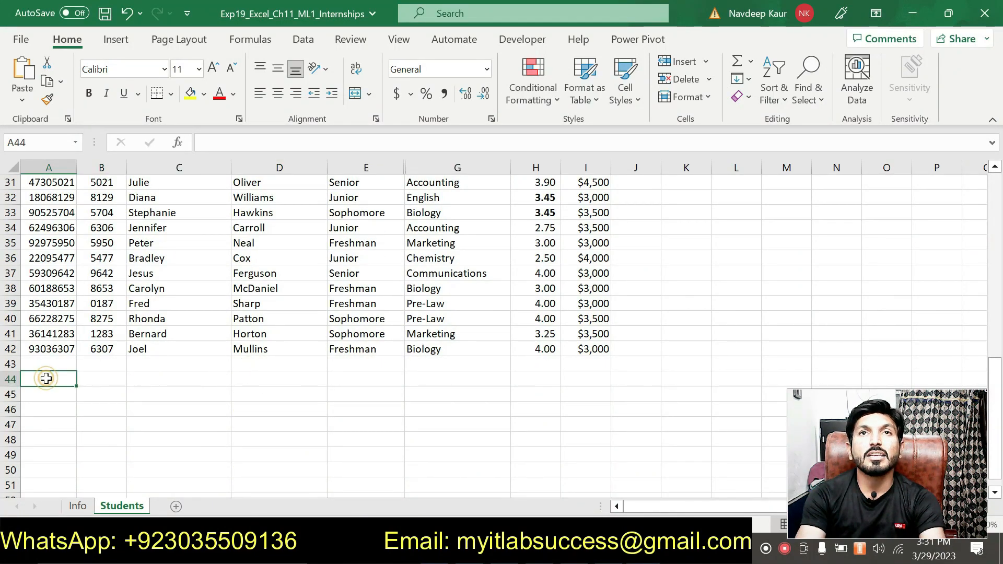
click(23, 73)
key(Escape)
Switch to the Word instructions and read the step 7 conditions for rows 45 and 46
scroll(481, 438, up, 3)
scroll(481, 438, up, 7)
key(alt+Tab)
click(546, 404)
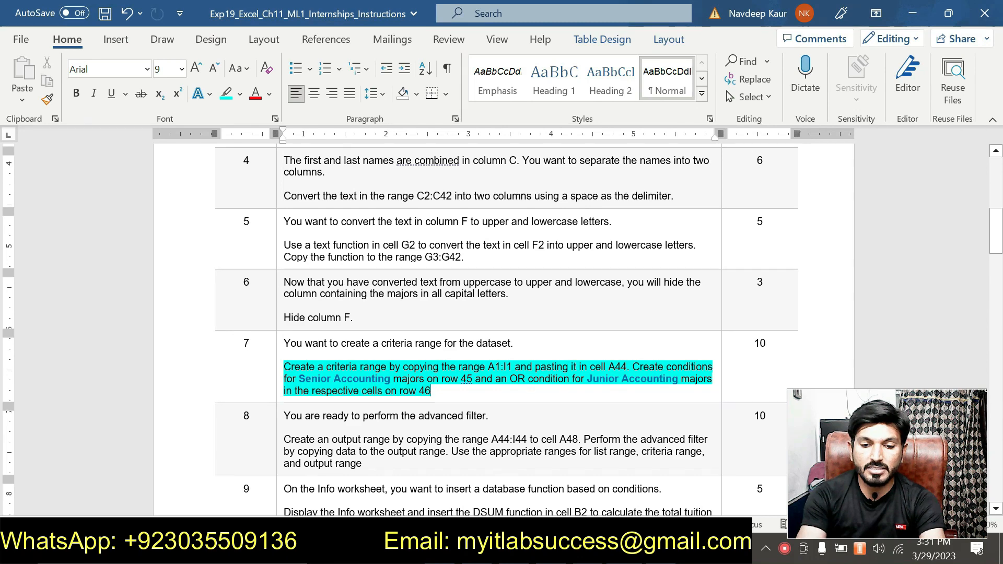
Switch to Excel, examine the Status and Major Update columns of the dataset against the criteria headers, and select cell E45
key(alt+Tab)
scroll(511, 370, down, 11)
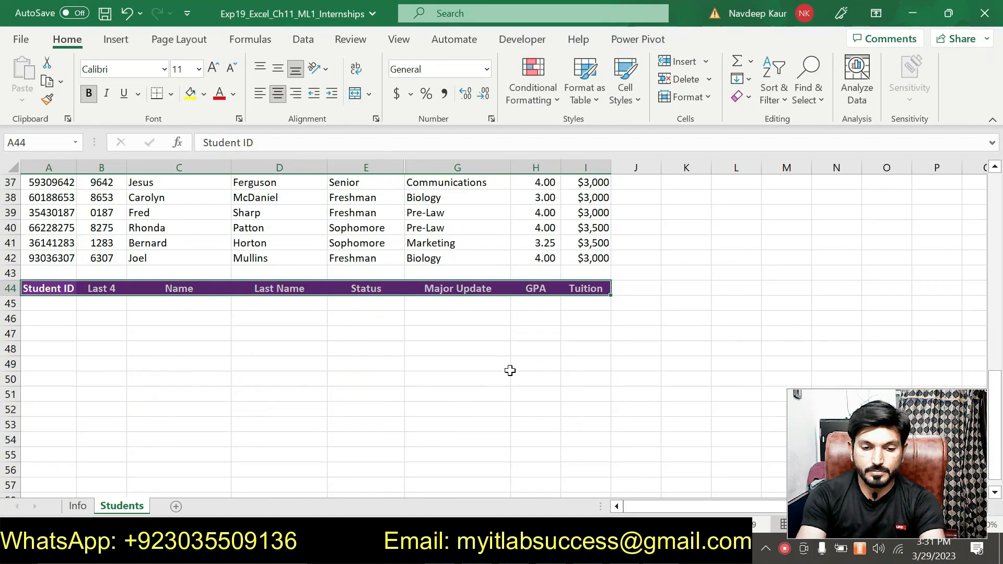
click(368, 304)
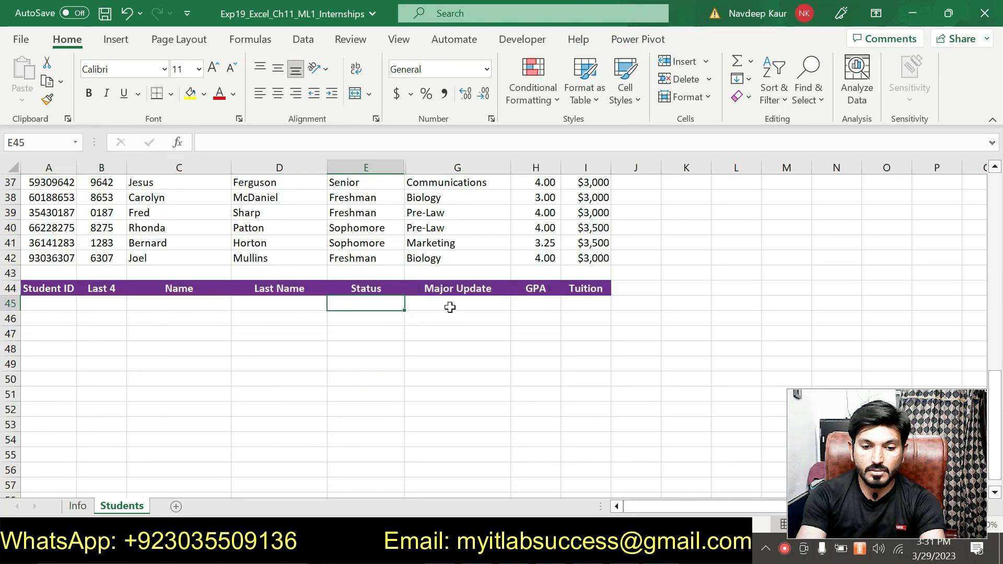
click(450, 306)
scroll(525, 338, up, 6)
scroll(523, 340, up, 5)
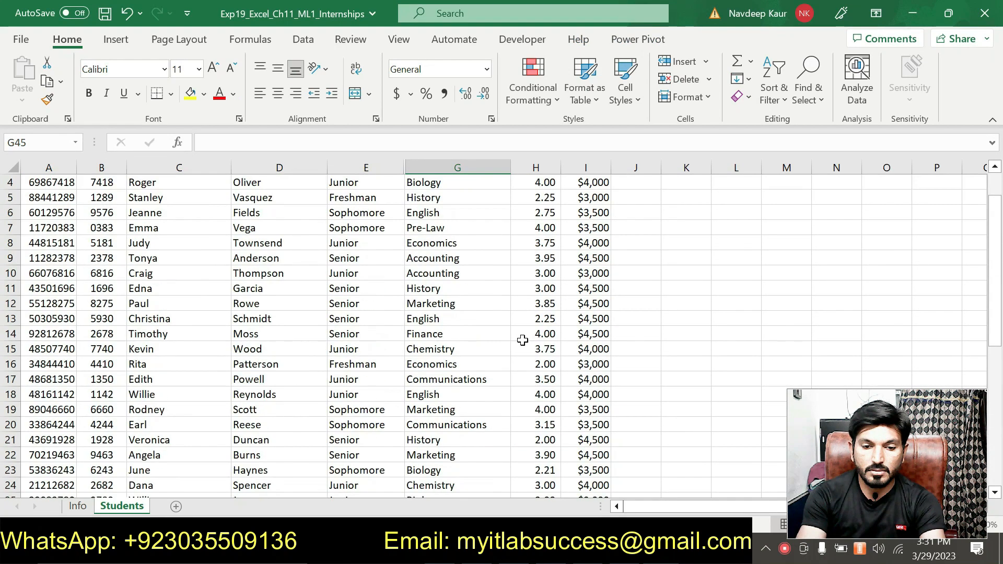
scroll(522, 340, up, 1)
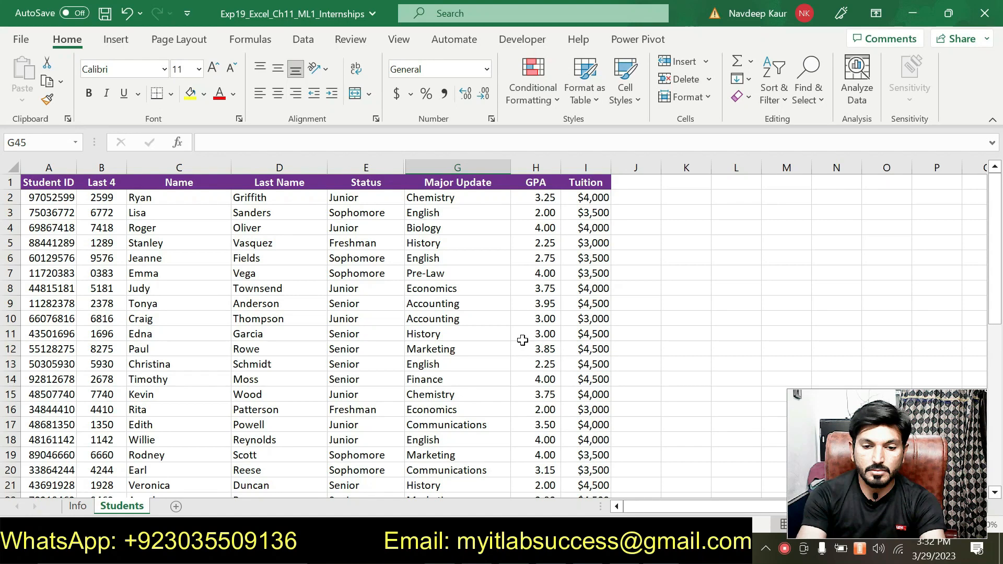
scroll(523, 340, down, 10)
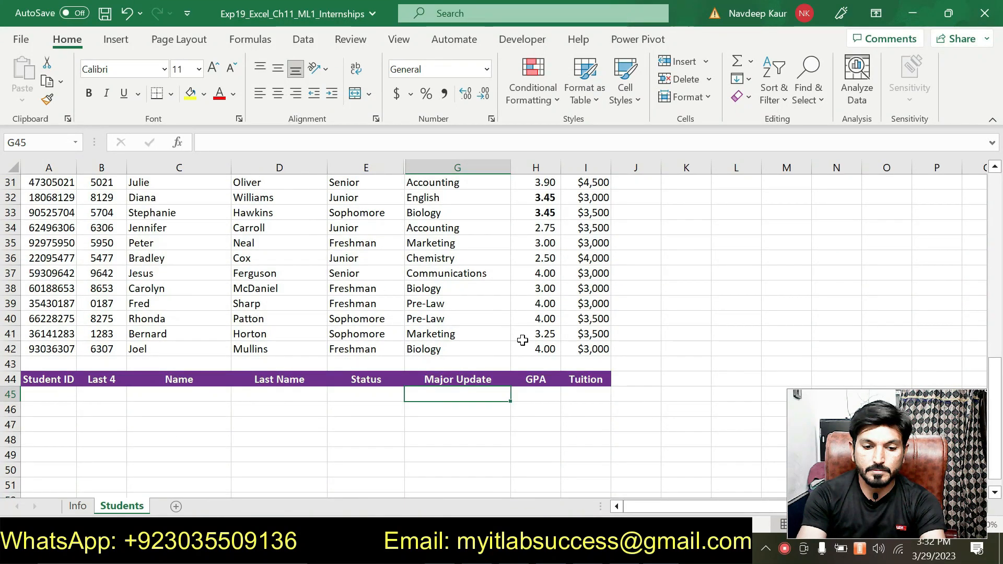
drag(679, 507, 496, 490)
scroll(419, 418, up, 3)
scroll(419, 417, up, 7)
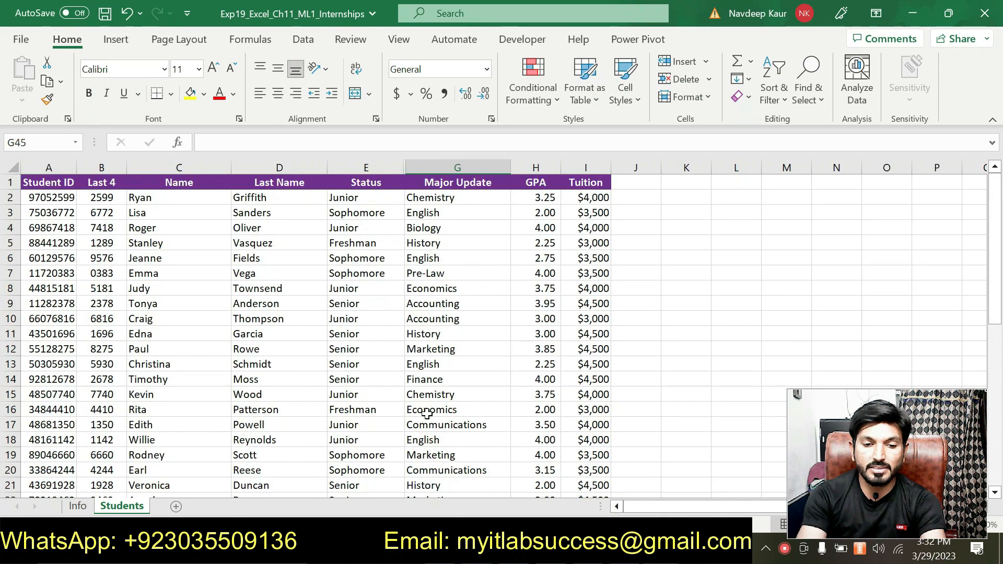
scroll(374, 244, down, 9)
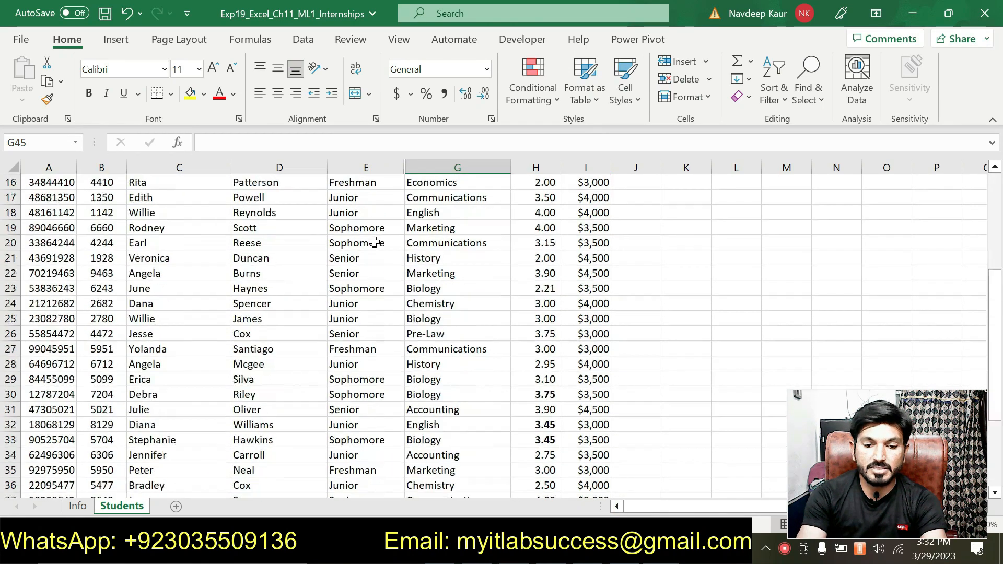
scroll(374, 243, down, 2)
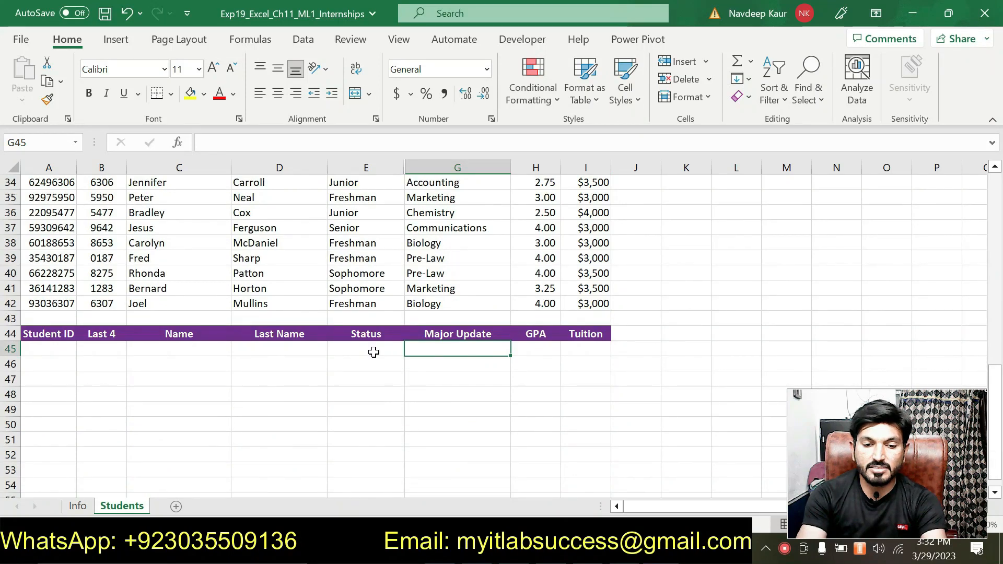
click(373, 352)
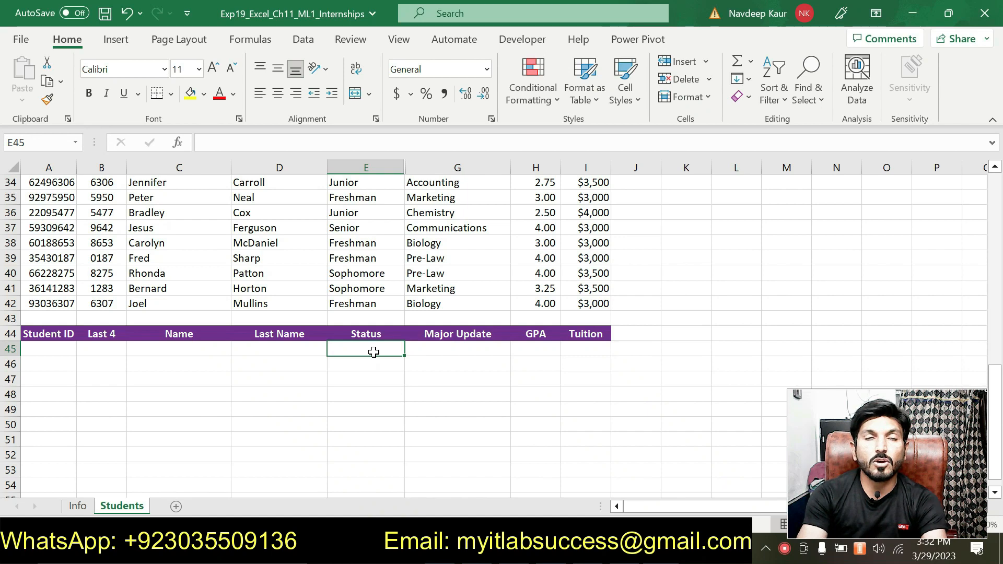
Switch to Word and reread the Senior Accounting and Junior Accounting conditions in step 7, closing the Editor pane
key(alt+Tab)
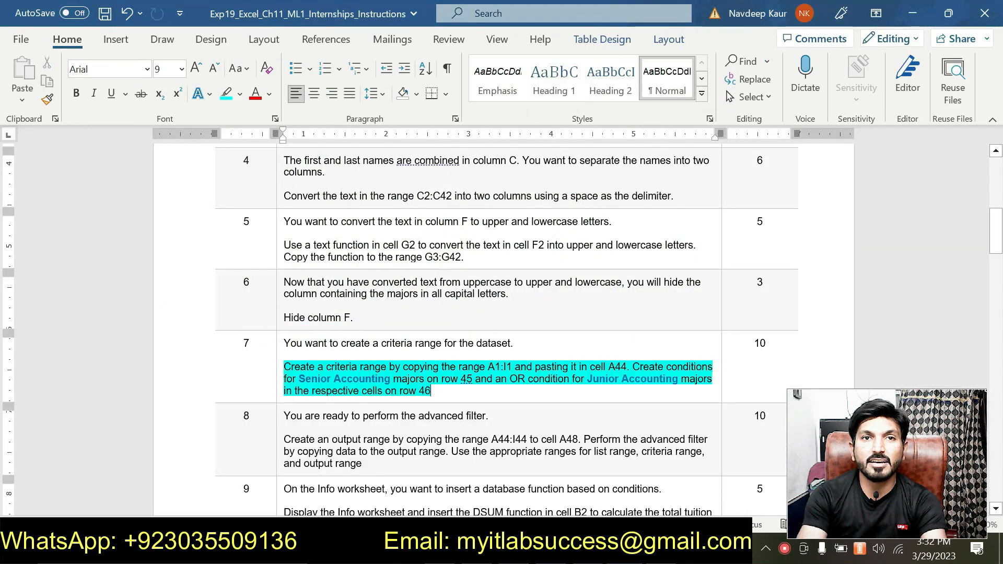
click(433, 399)
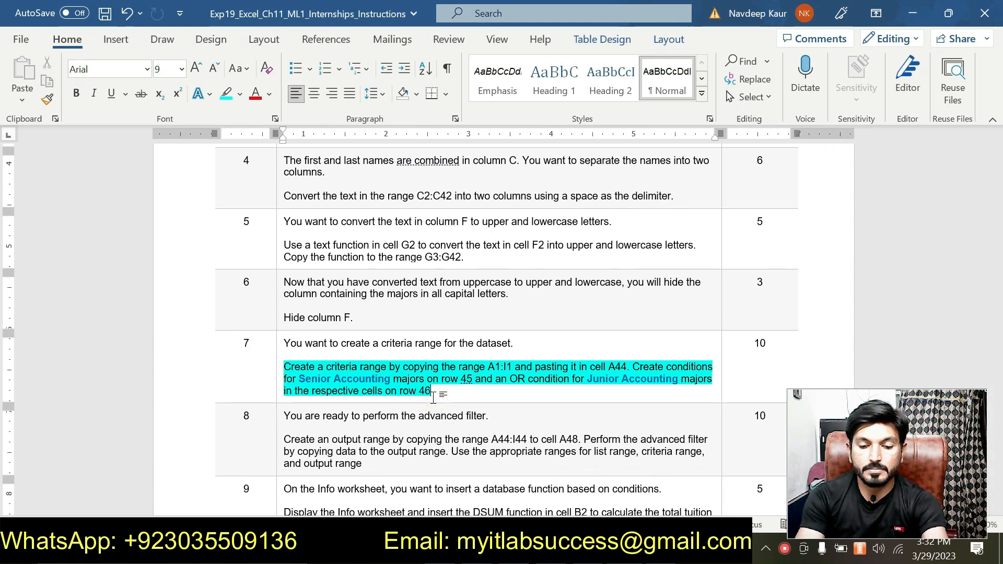
key(F7)
click(985, 144)
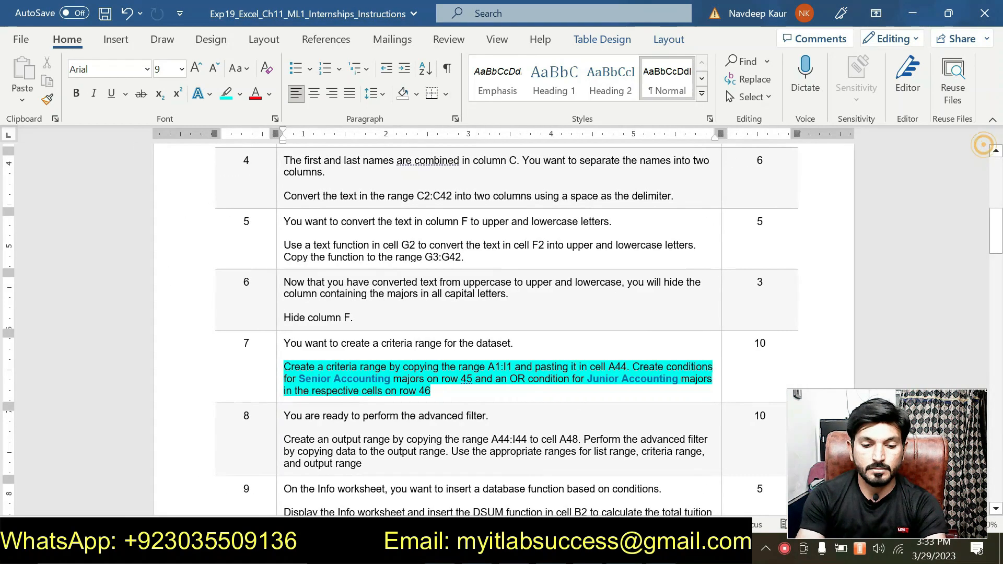
Switch to Excel and enter the row 45 condition with Senior in E45 and Accounting in G45
key(alt+Tab)
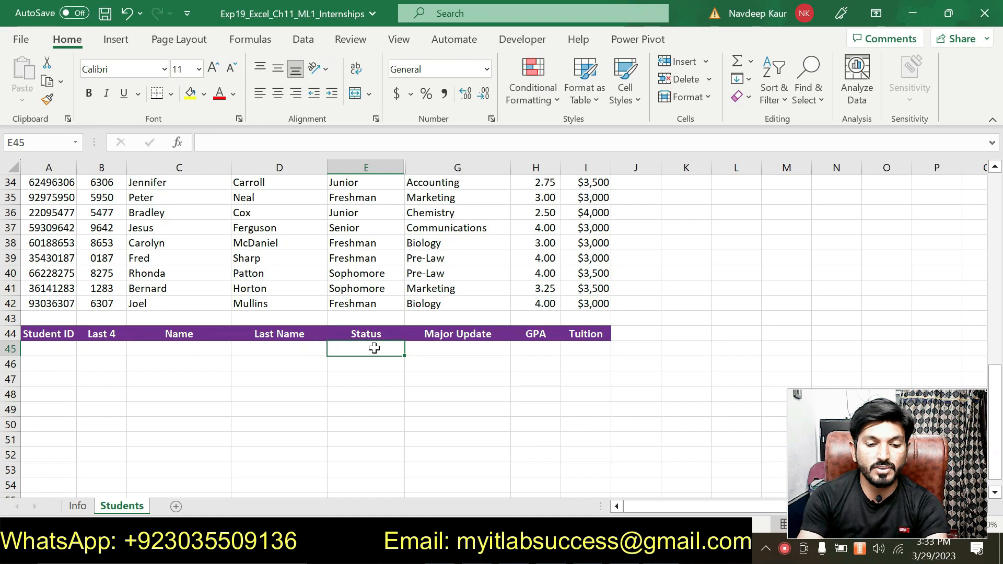
text(S)
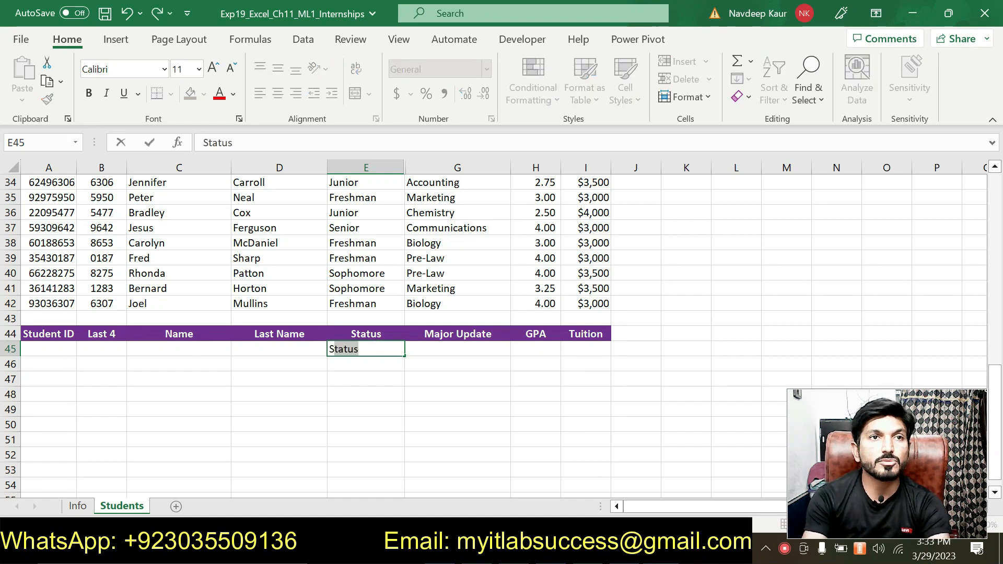
text(eni)
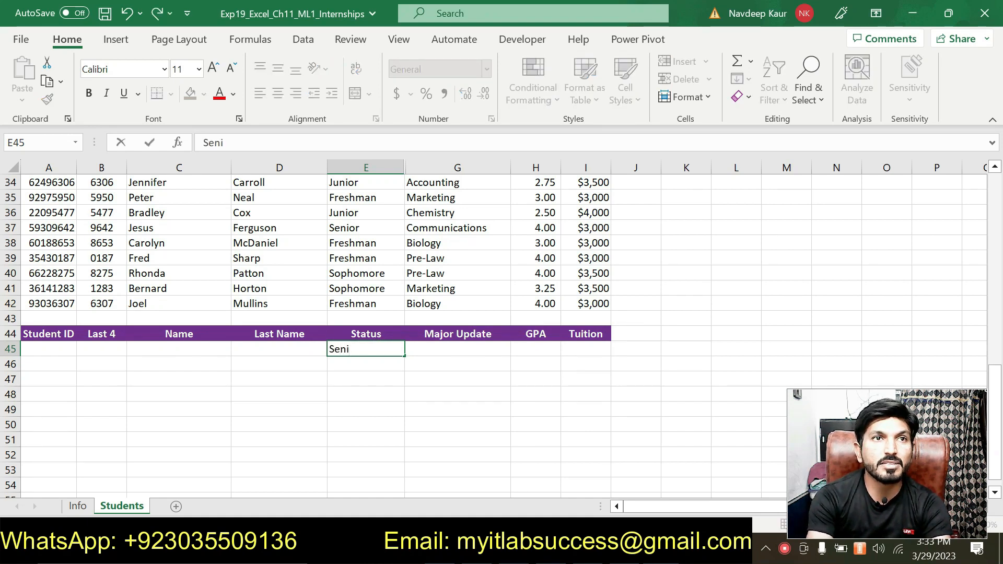
text(ot)
key(BackSpace)
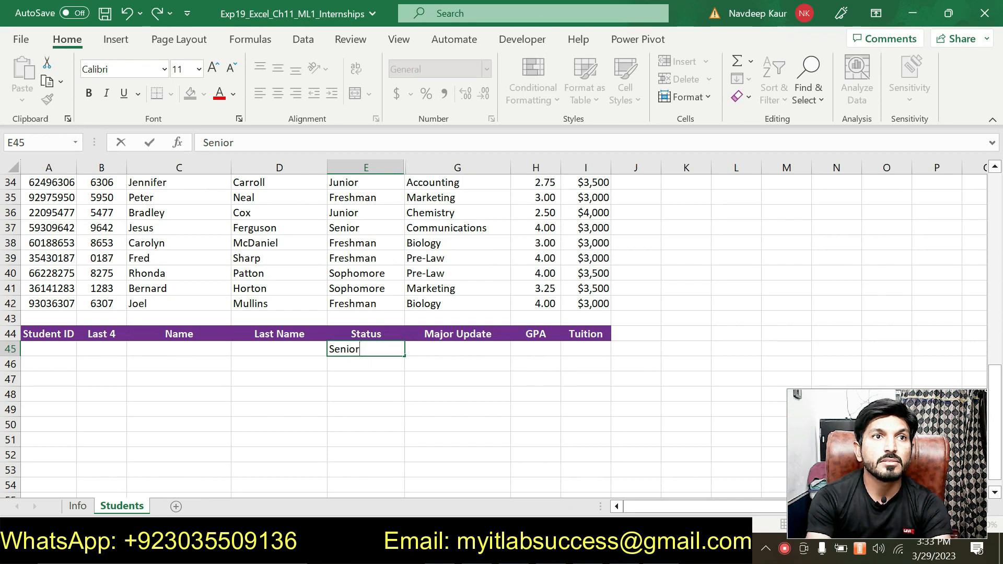
scroll(444, 365, up, 3)
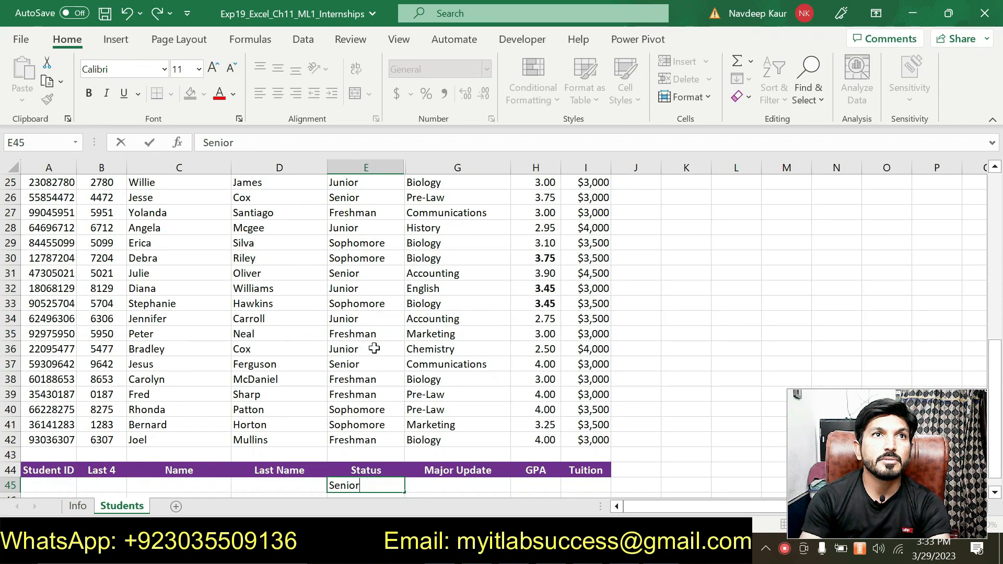
scroll(437, 379, down, 3)
text(r)
click(462, 356)
text(Acc)
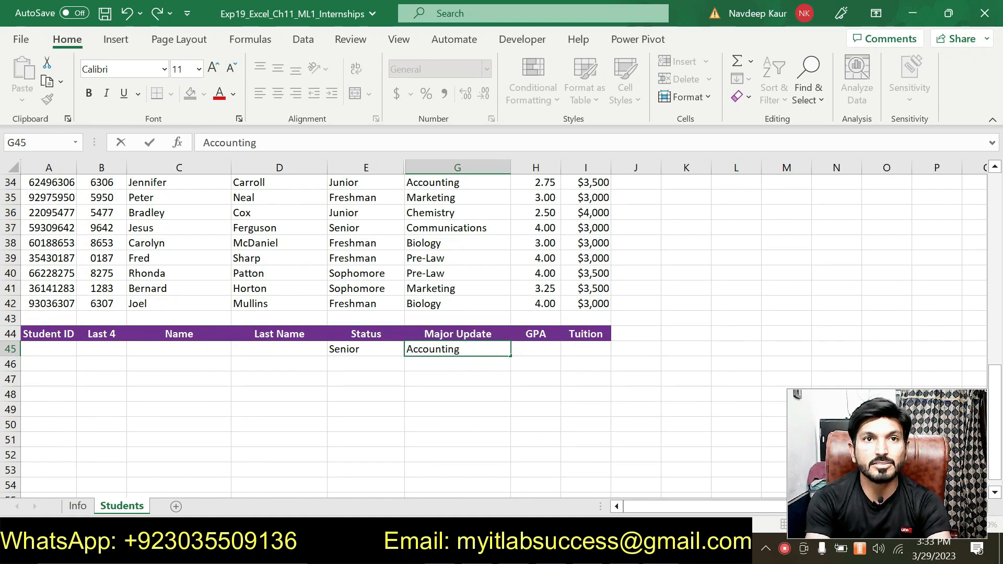
text(ounting)
key(Return)
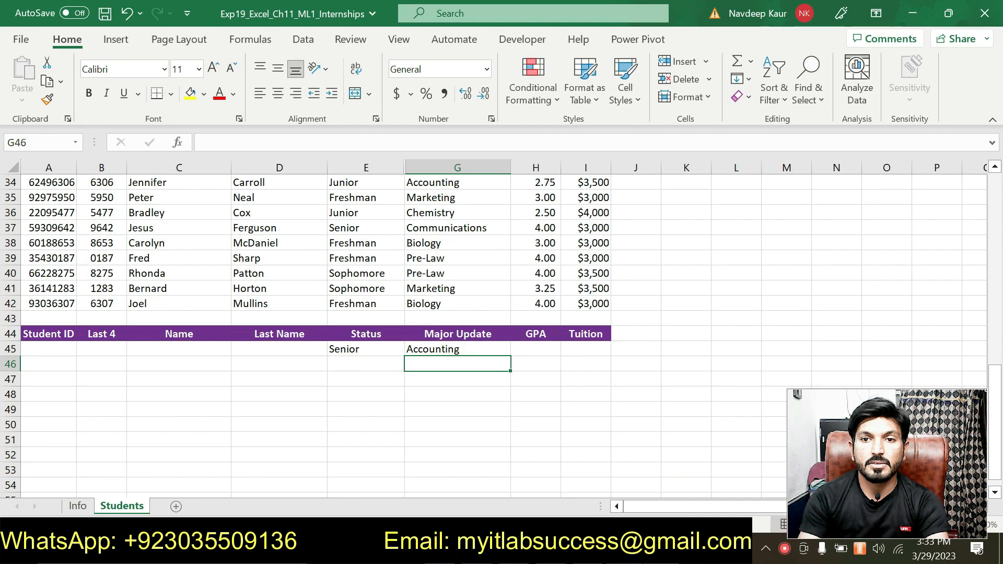
Check the OR condition in the Word instructions, and enter Junior in E46 and Accounting in G46 in Excel
key(alt+Tab)
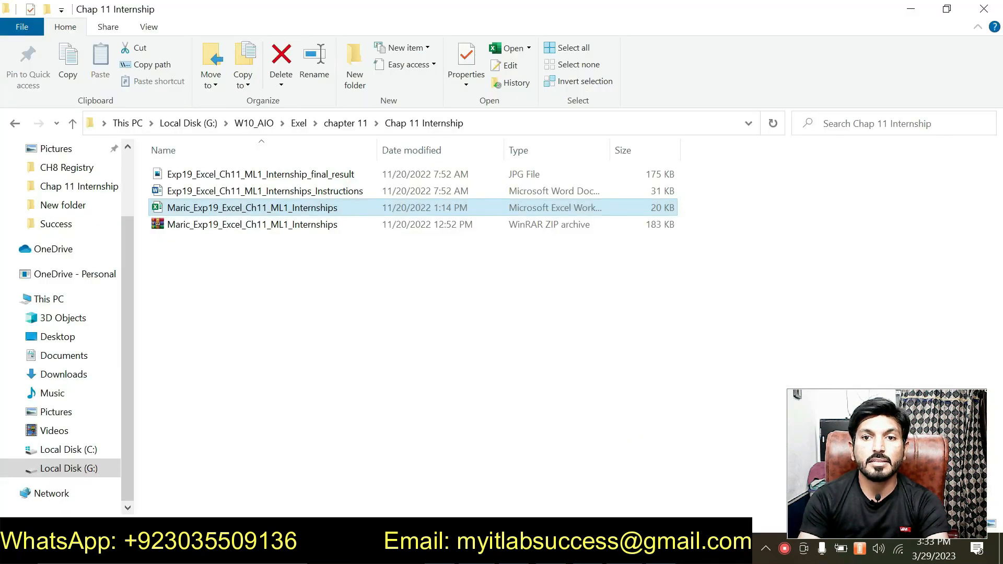
key(alt+Tab)
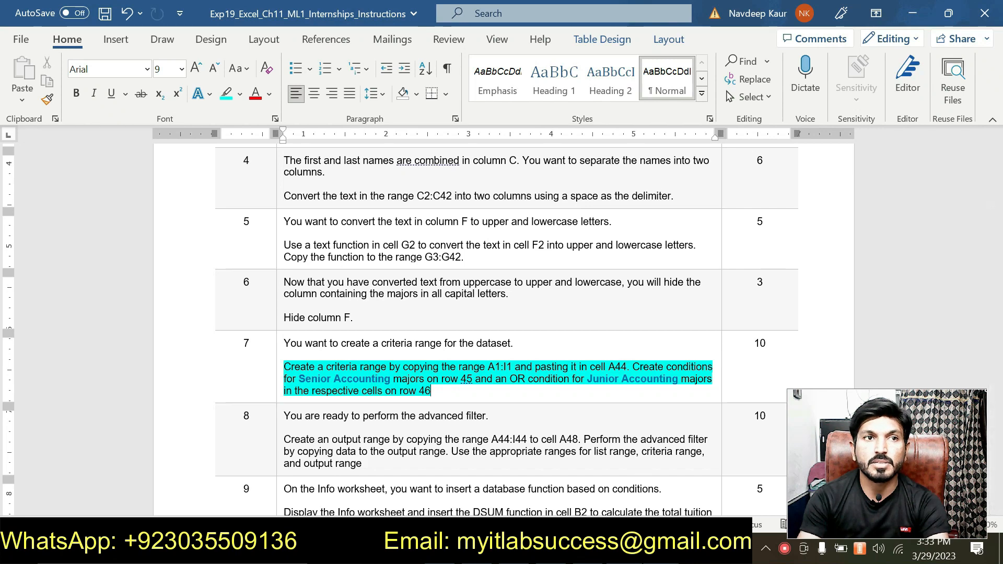
key(alt+Tab)
click(352, 365)
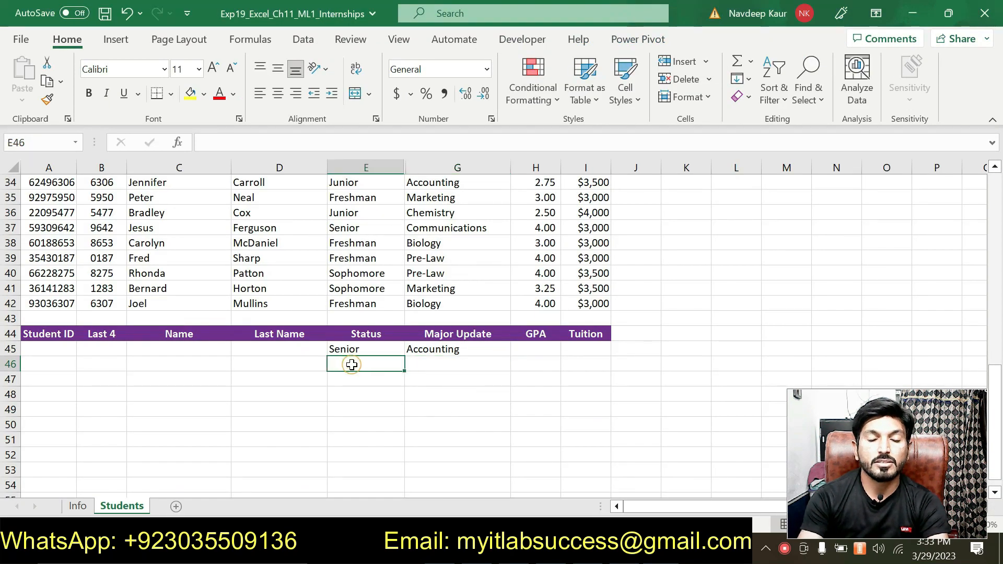
text(Junior)
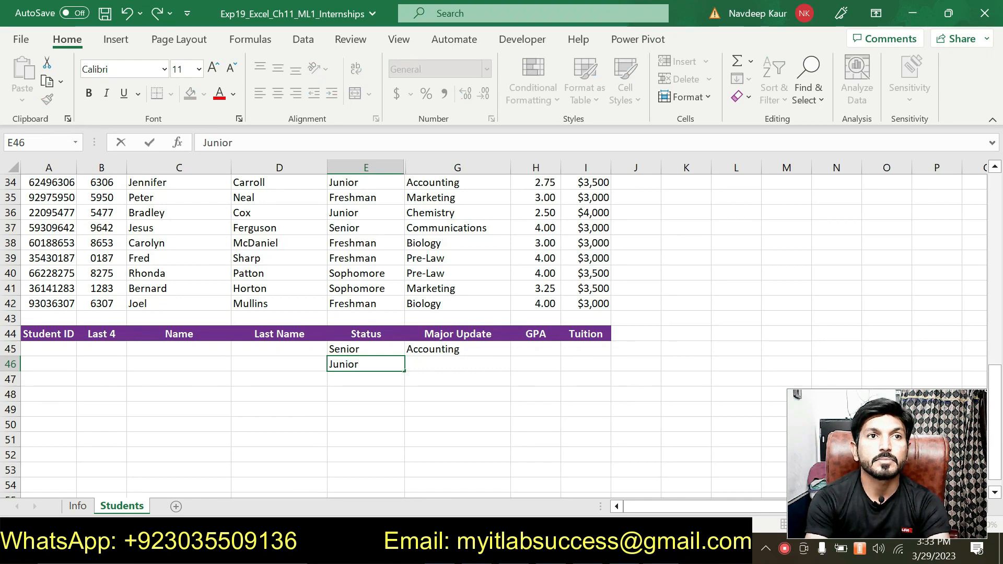
key(Tab)
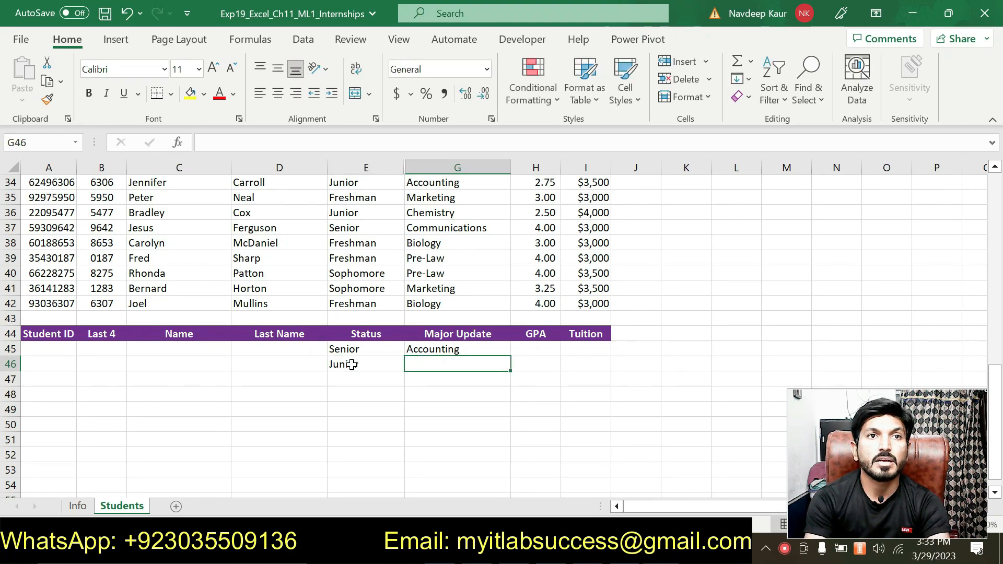
text(A)
key(Return)
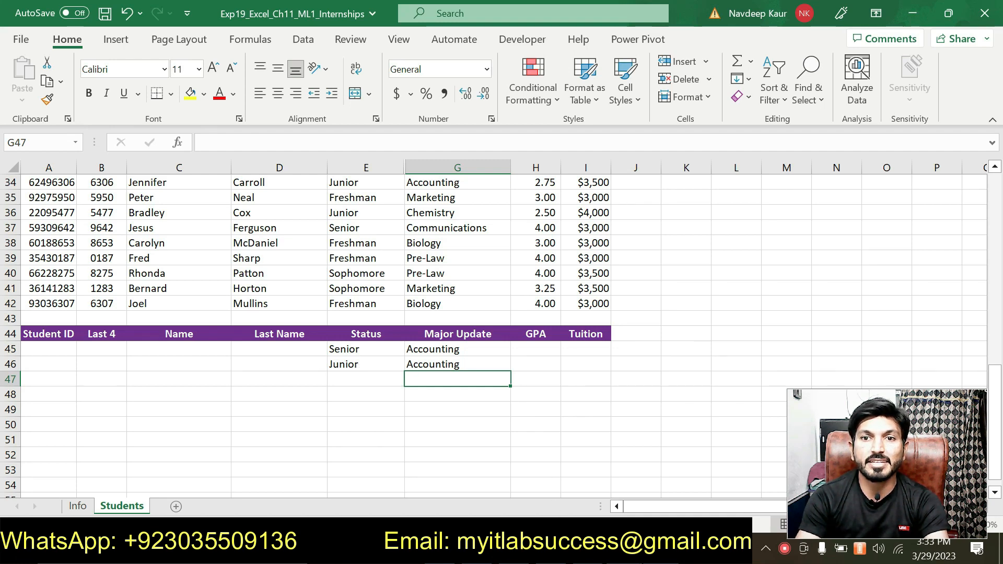
Switch to Word and remove the turquoise highlighting from the step 7 criteria range instructions
key(alt+Tab)
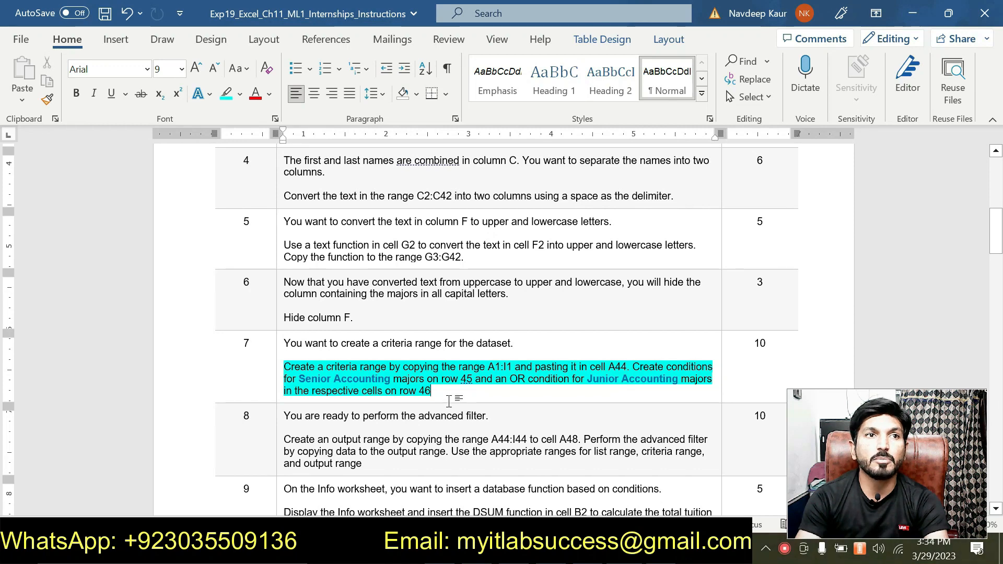
drag(432, 392, 284, 368)
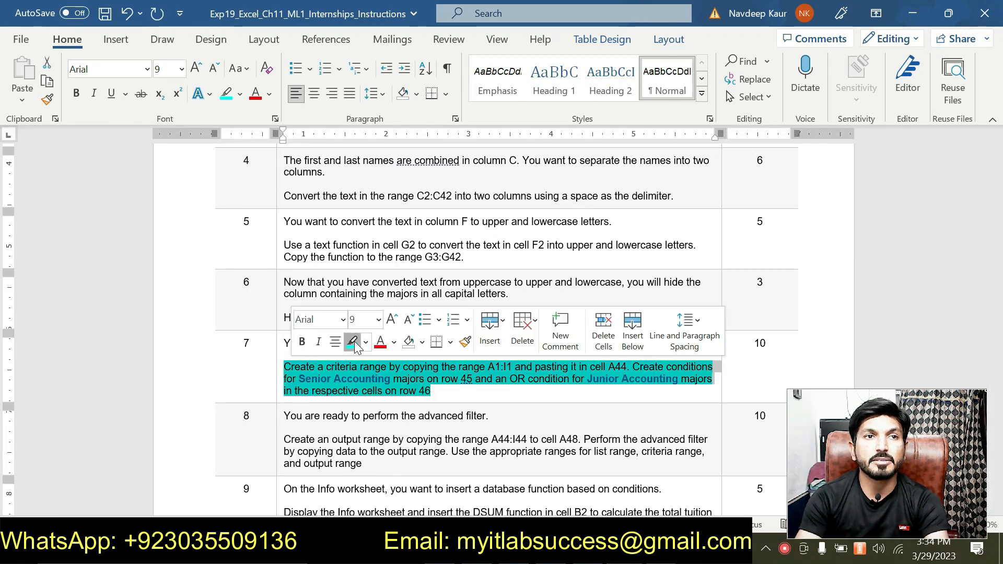
click(354, 341)
Skim the remaining instructions and highlight the step 8 paragraph on the output range and advanced filter in turquoise
scroll(470, 416, down, 5)
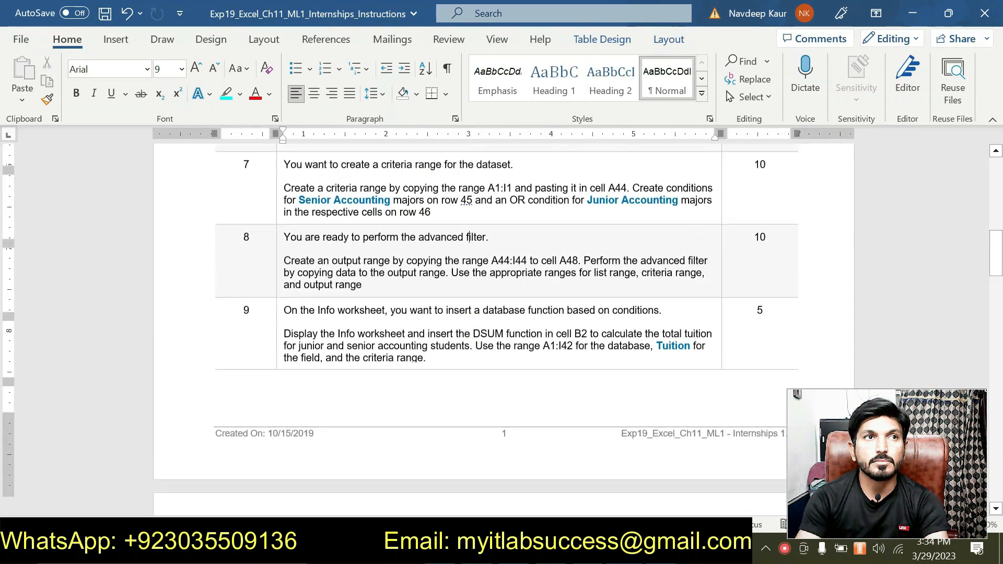
scroll(469, 293, up, 2)
scroll(469, 294, down, 15)
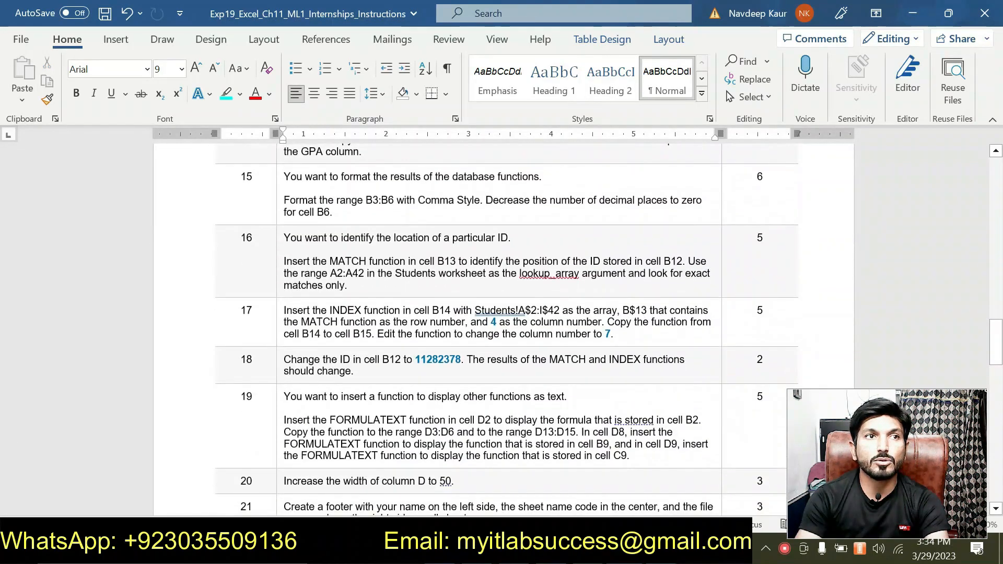
scroll(466, 413, down, 1)
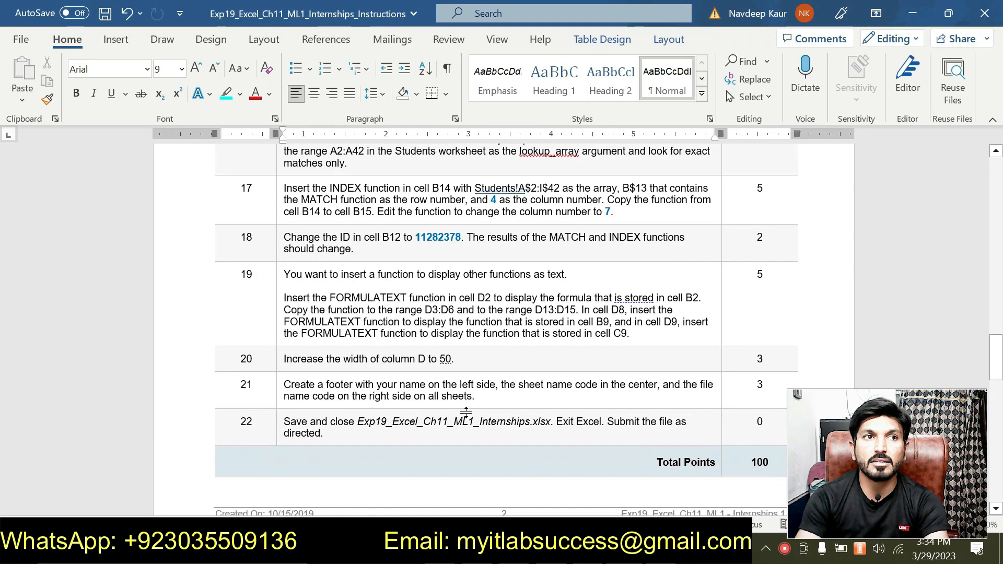
scroll(466, 413, up, 5)
scroll(466, 413, up, 5)
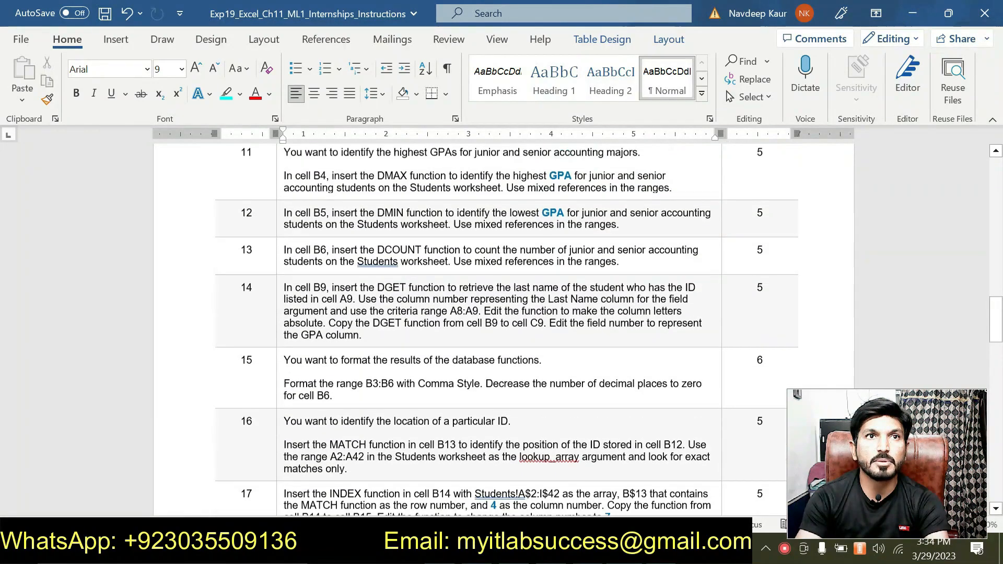
scroll(466, 419, up, 6)
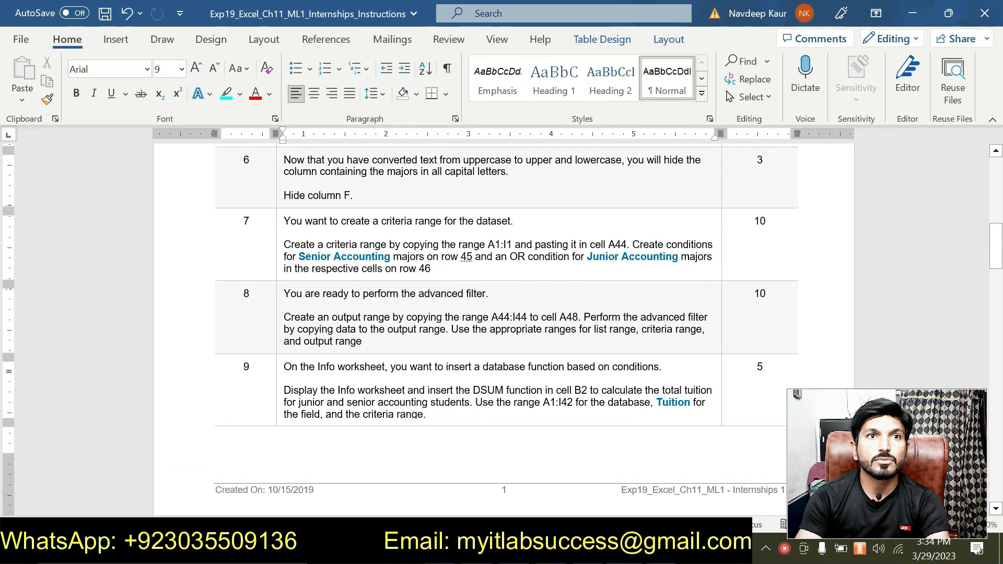
drag(361, 342, 285, 318)
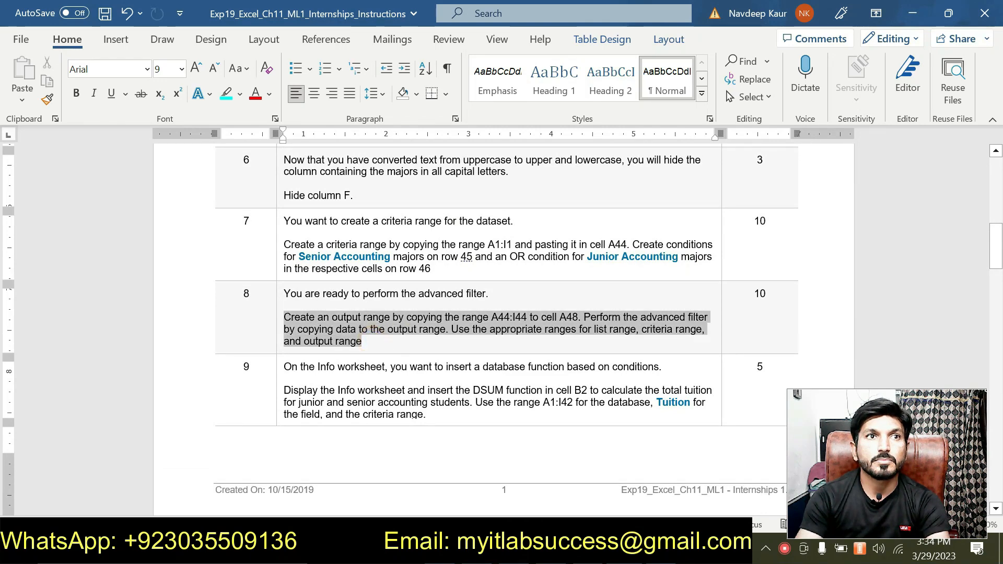
click(357, 293)
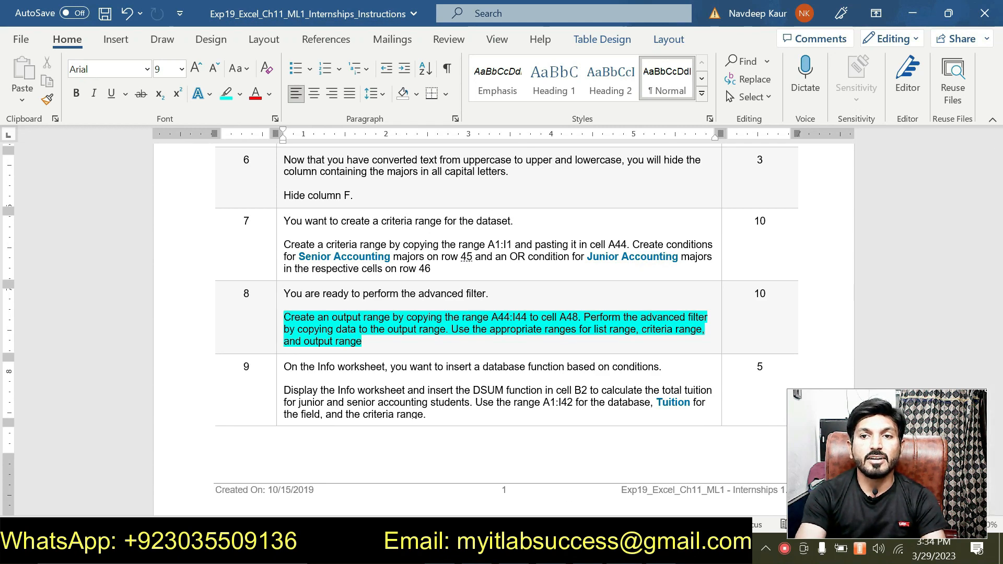
Switch to Excel and bring up the data filtering commands for the Students worksheet
key(alt+Tab)
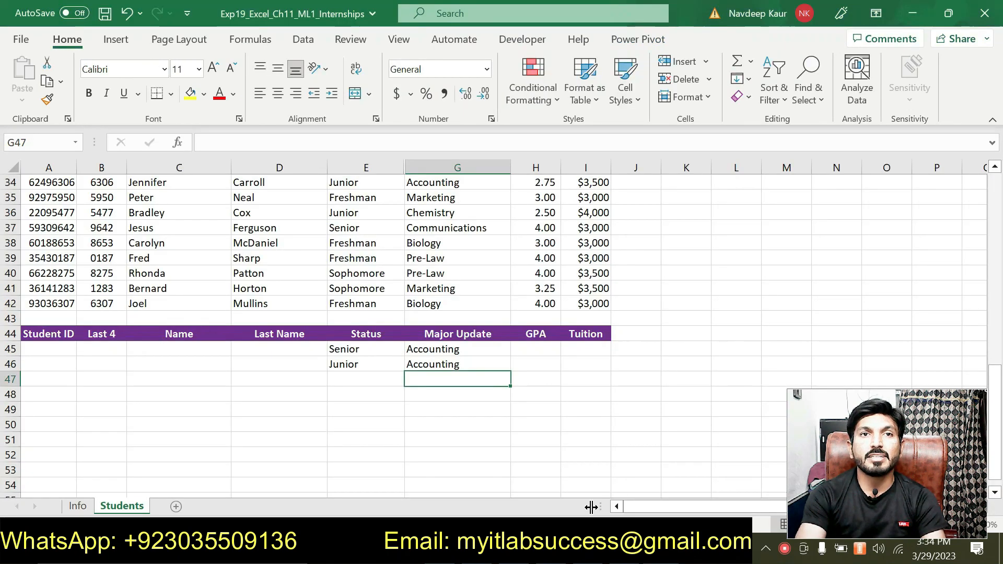
click(340, 349)
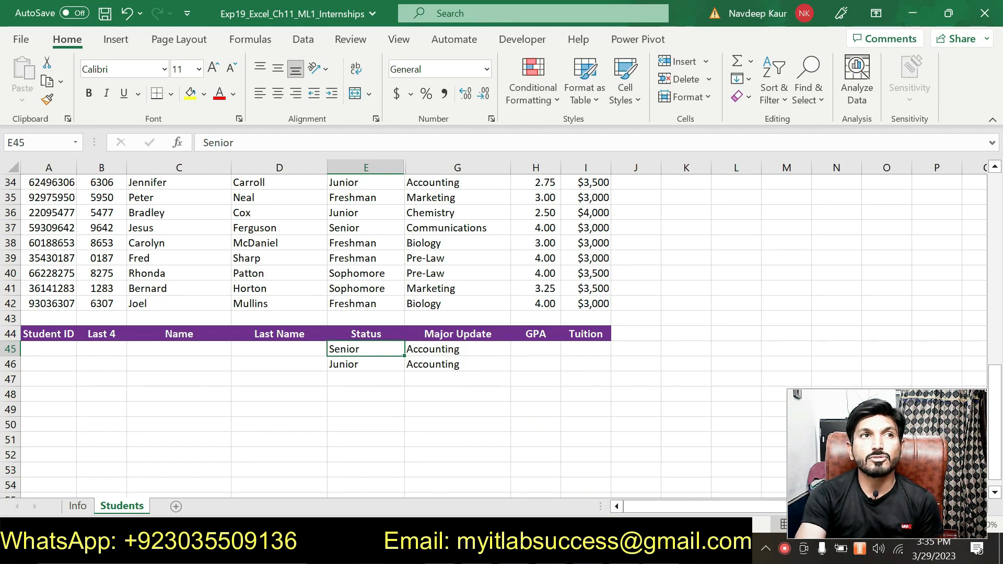
scroll(275, 410, up, 11)
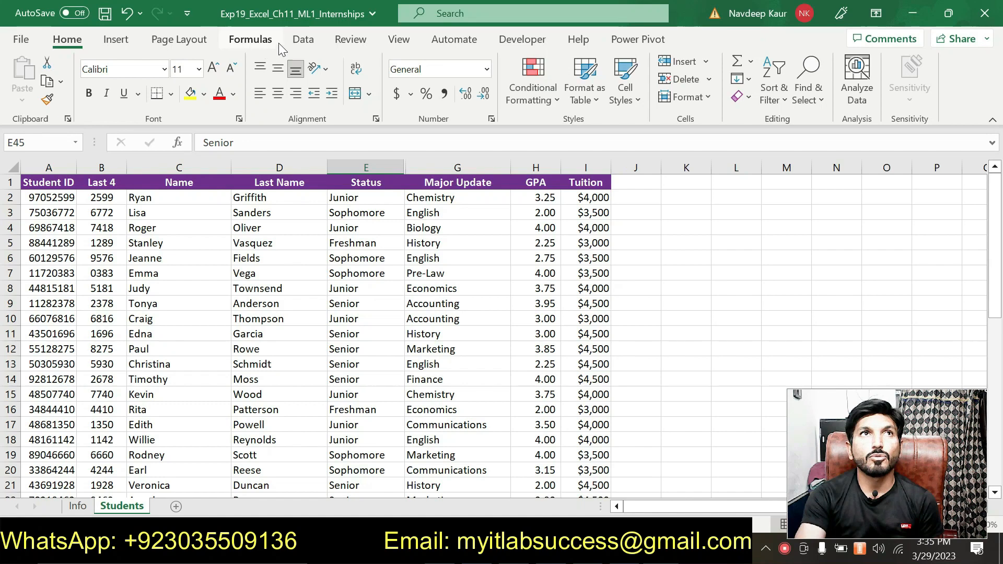
click(304, 41)
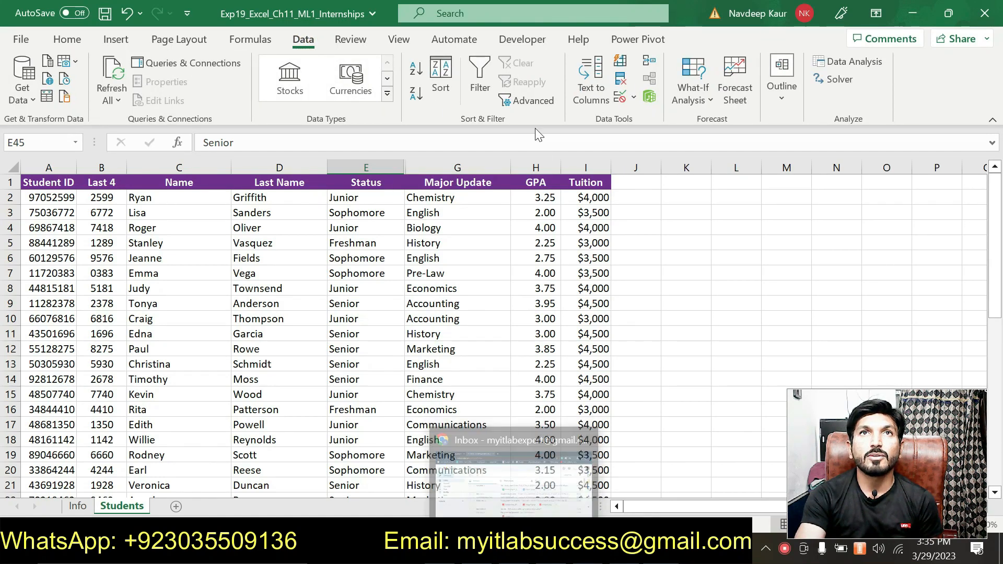
click(532, 101)
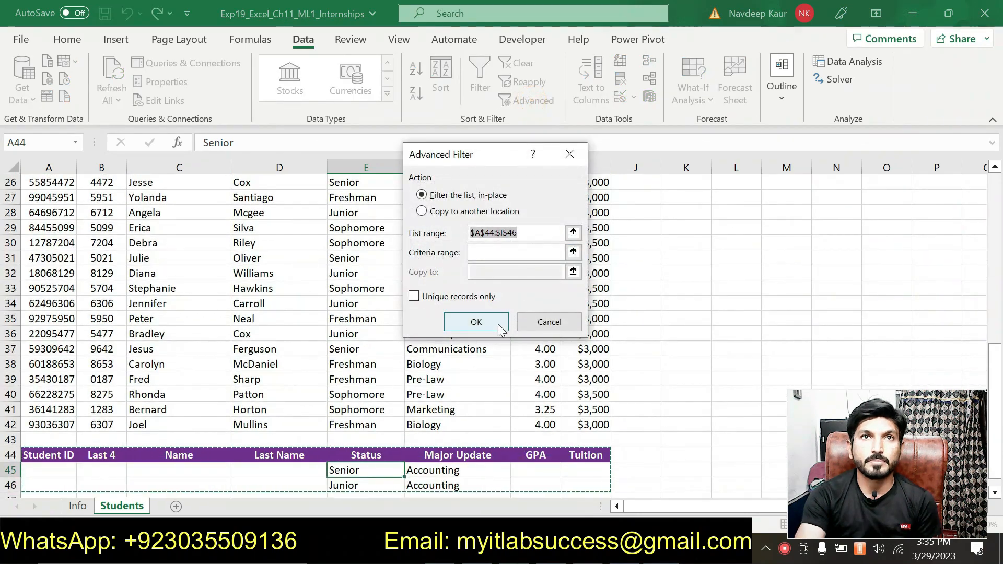
scroll(393, 342, up, 4)
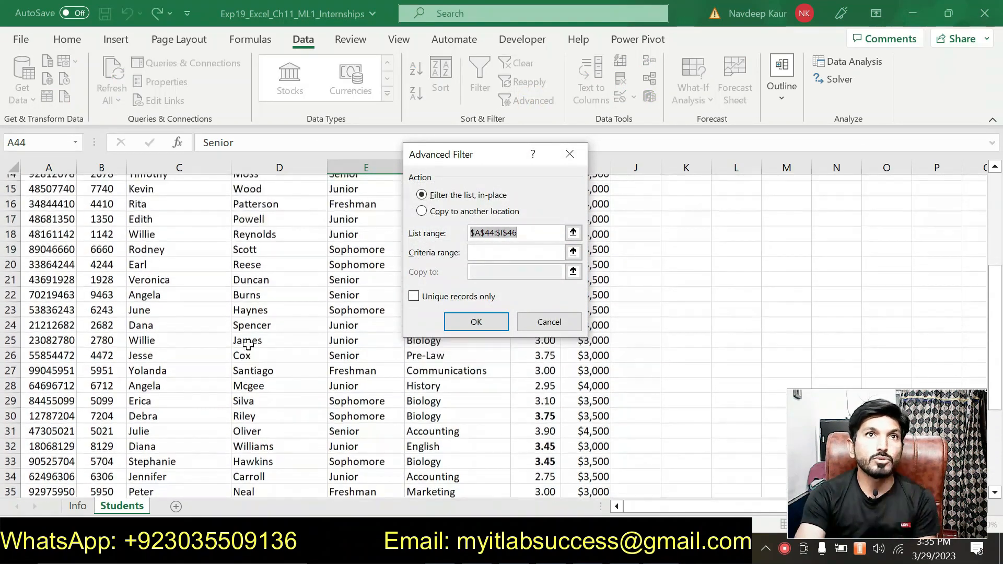
scroll(248, 344, up, 4)
click(460, 212)
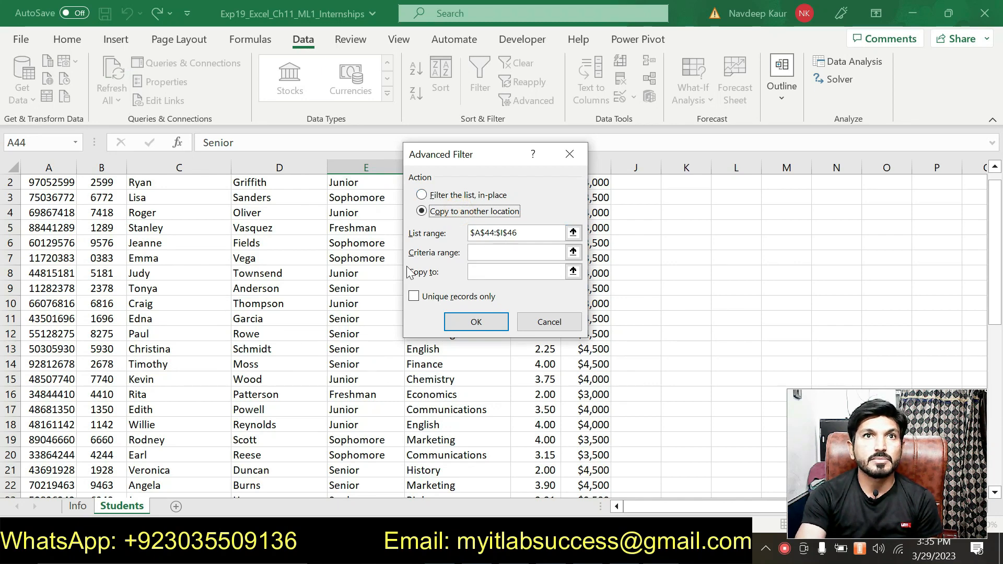
scroll(250, 274, down, 8)
click(532, 234)
scroll(245, 276, up, 5)
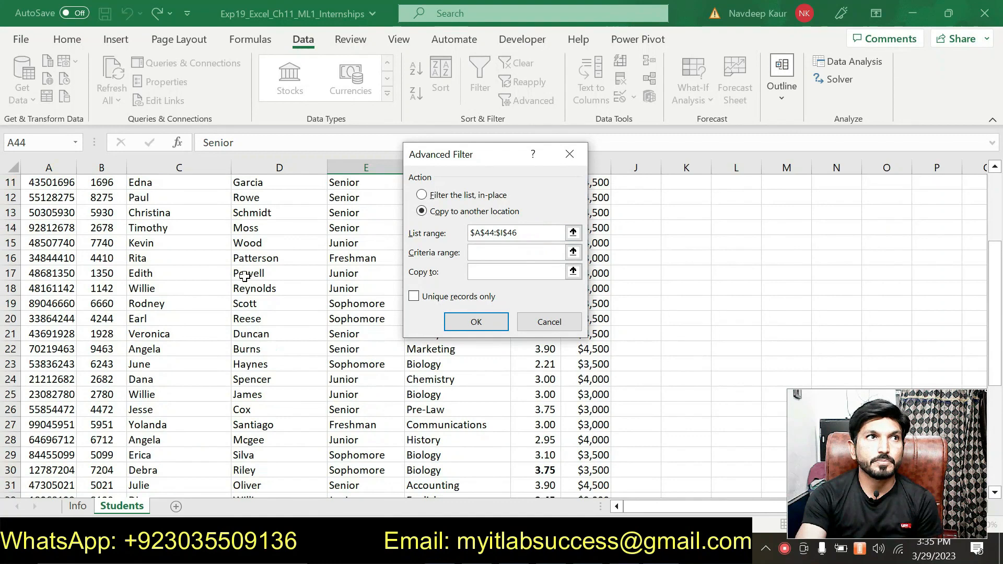
scroll(245, 276, up, 3)
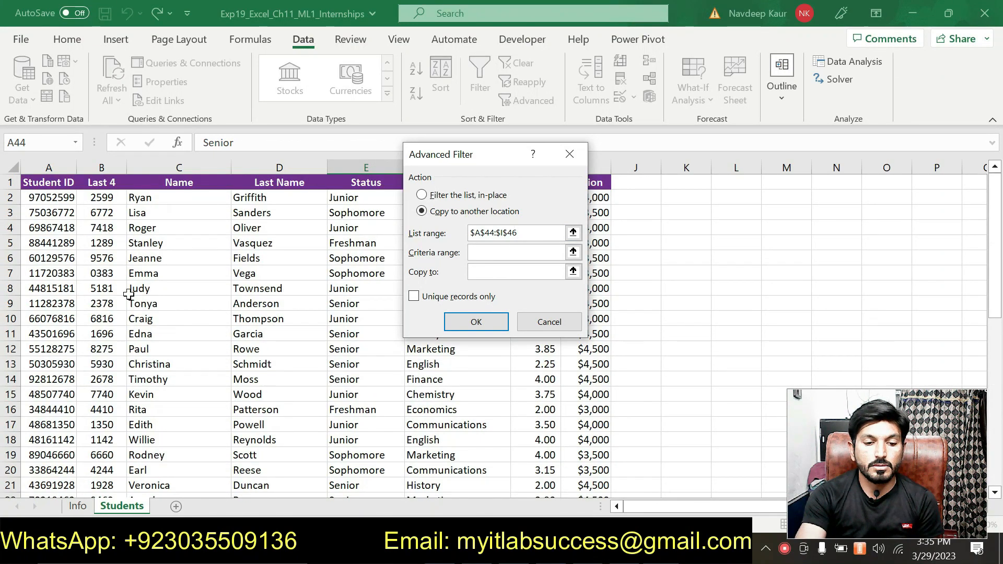
scroll(179, 328, down, 10)
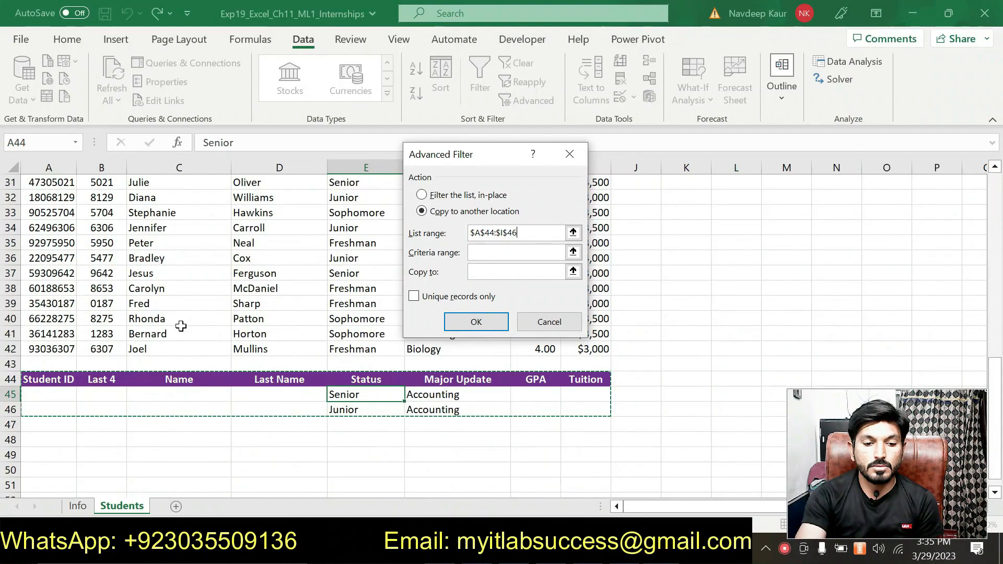
double_click(531, 230)
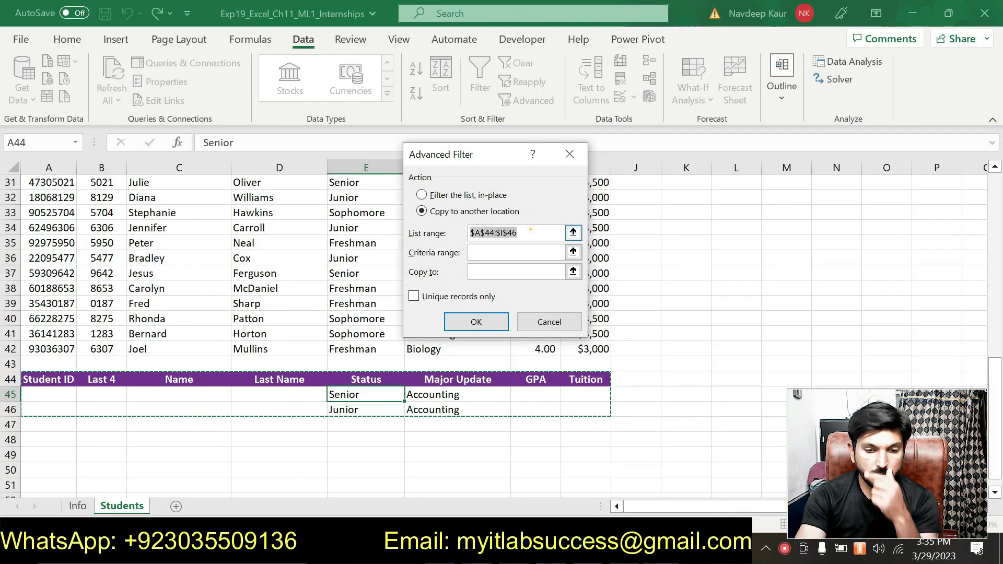
key(BackSpace)
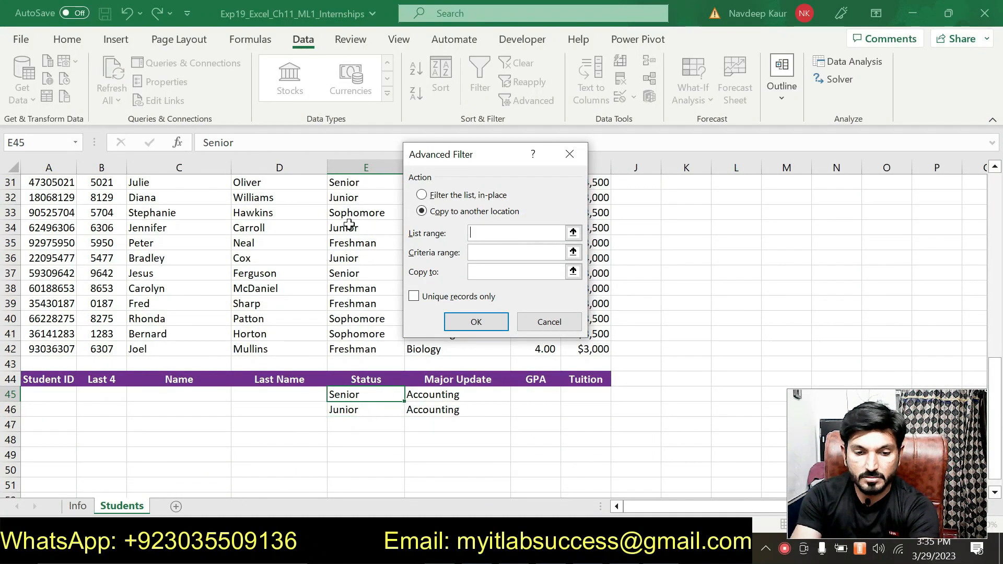
click(547, 321)
Start an advanced filter from cell A34, copying results to another location with $A$1:$I$42 as the list range
click(67, 229)
click(552, 99)
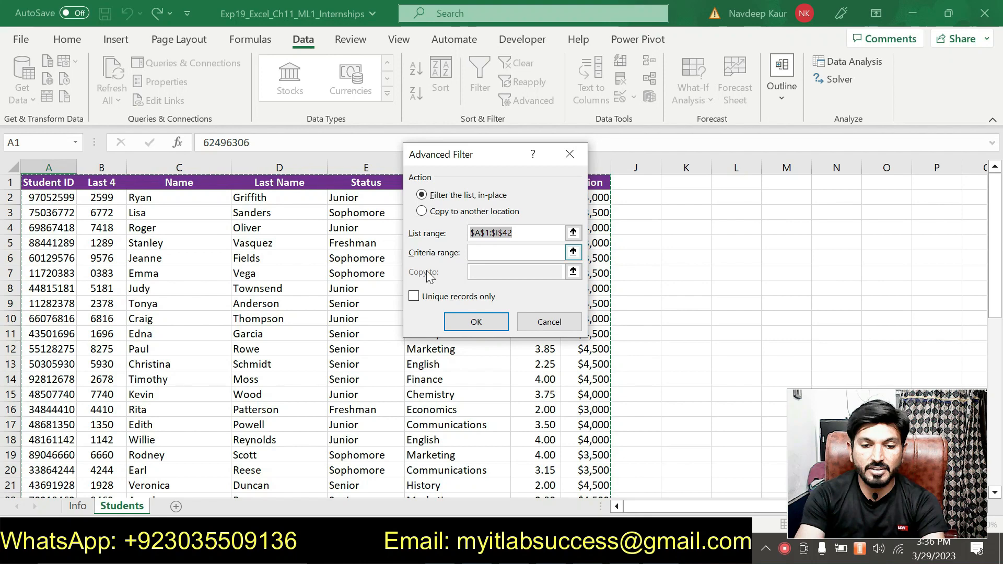
scroll(428, 277, down, 8)
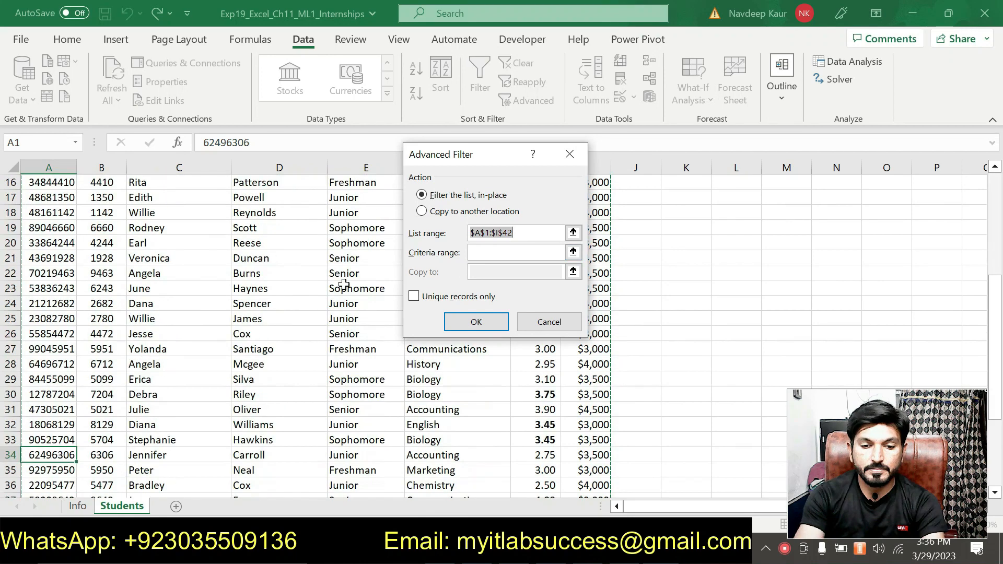
click(444, 209)
click(518, 231)
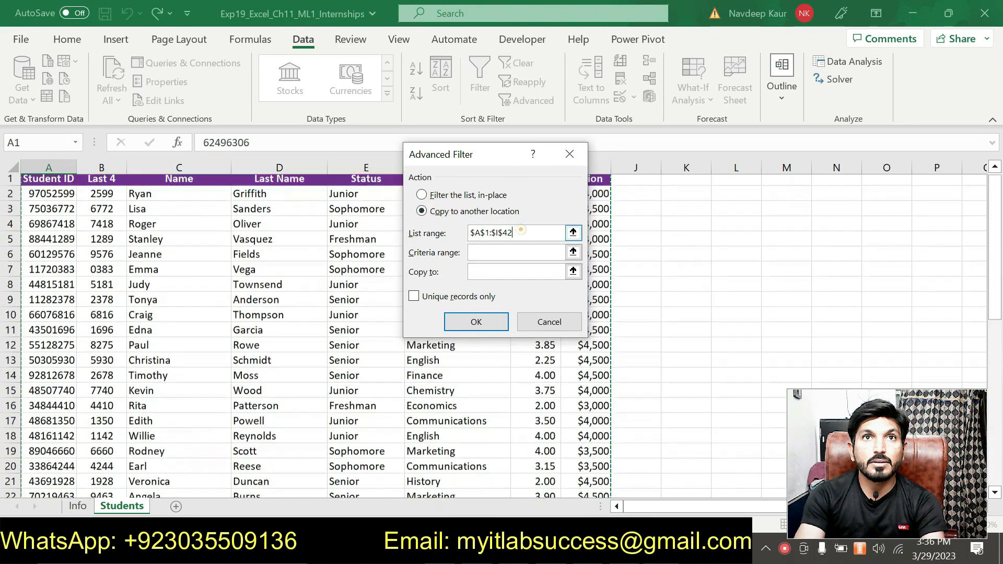
scroll(216, 264, down, 9)
scroll(157, 260, up, 9)
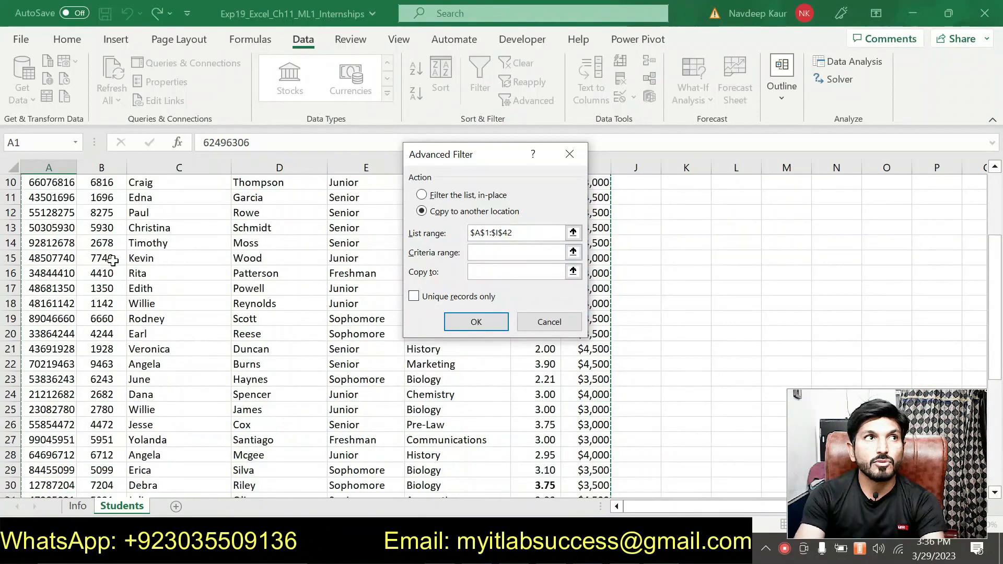
scroll(575, 386, down, 12)
scroll(596, 370, up, 3)
scroll(597, 370, up, 1)
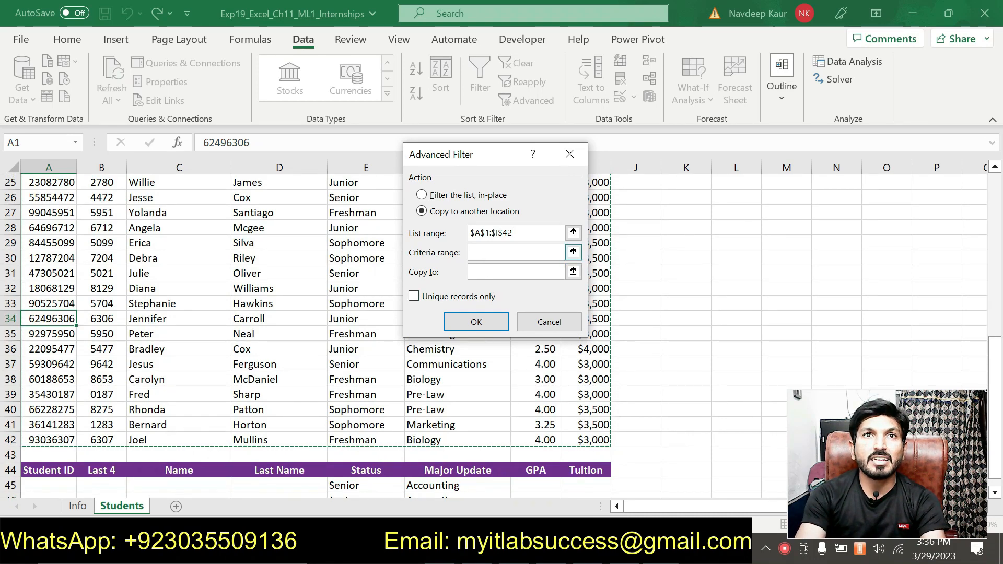
Set the advanced filter's criteria range to A44:I46 and, after checking step 8 in Word, its copy destination to A48
scroll(13, 382, down, 3)
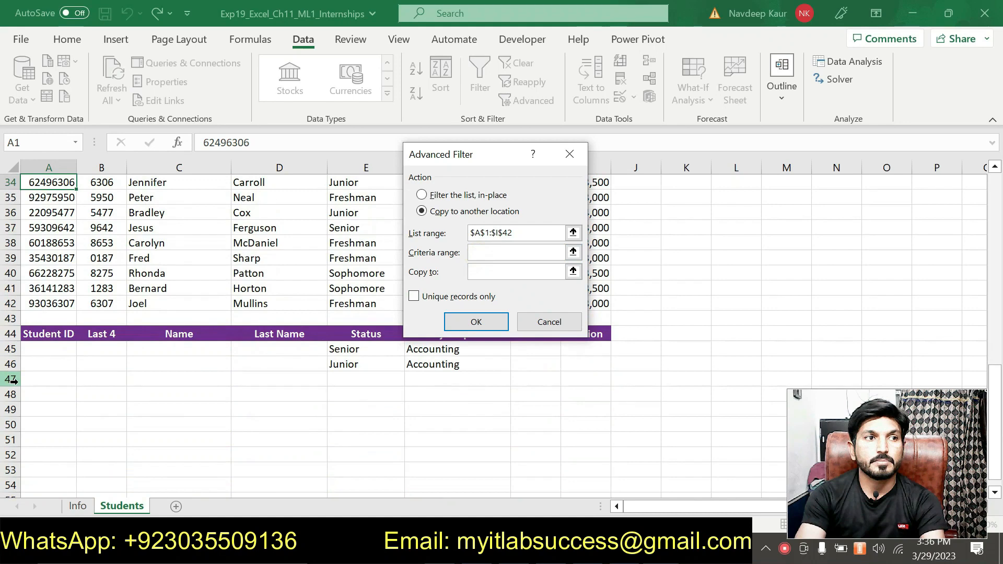
drag(29, 333, 574, 368)
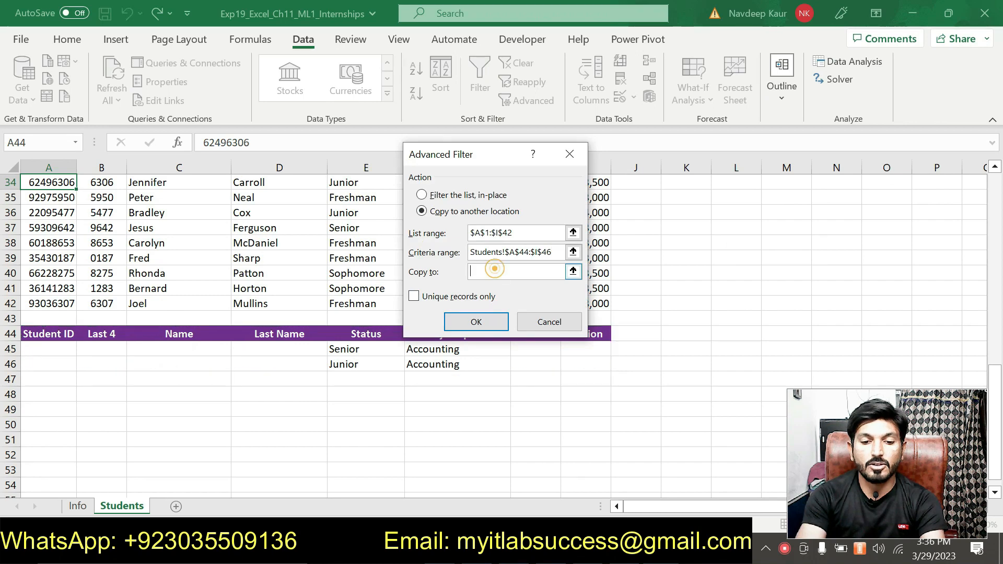
key(alt+Tab)
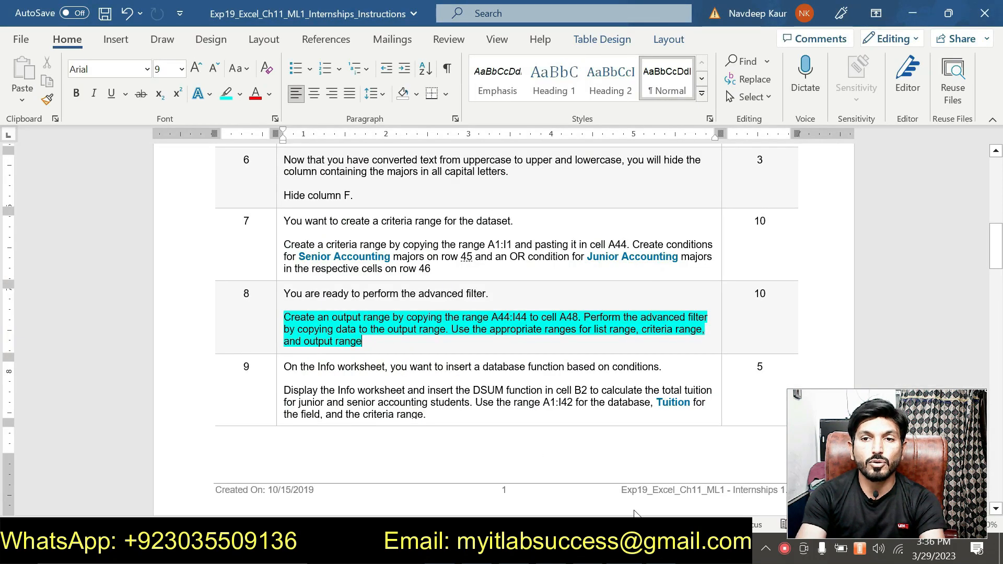
key(alt+Tab)
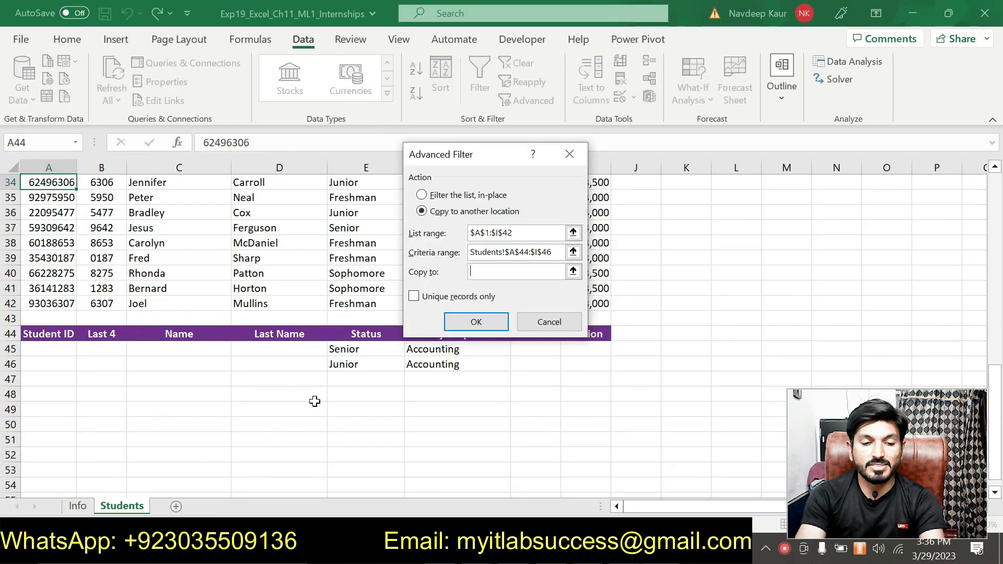
click(42, 394)
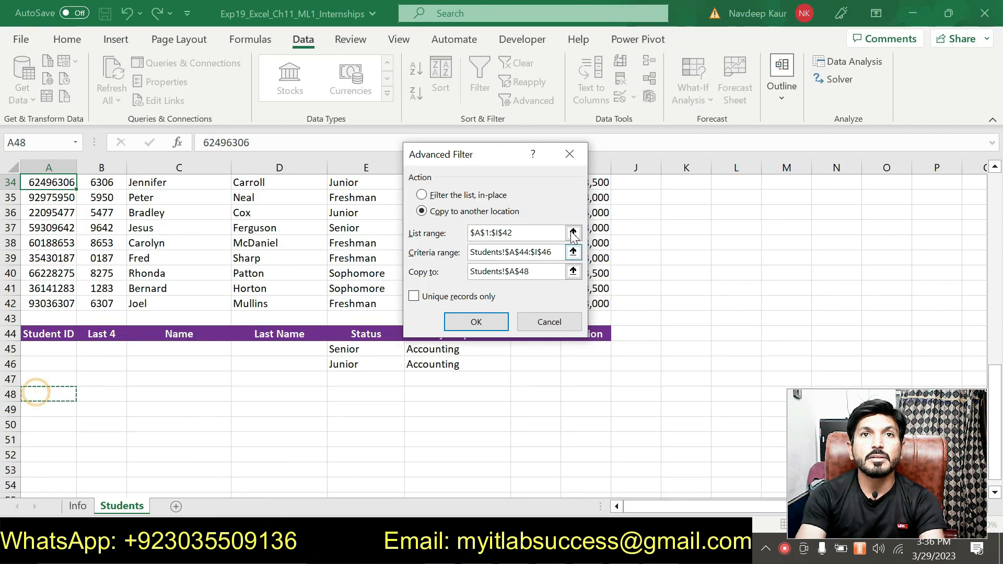
Review the dataset and criteria against the chosen ranges, and run the advanced filter to copy the matching records
scroll(312, 296, up, 6)
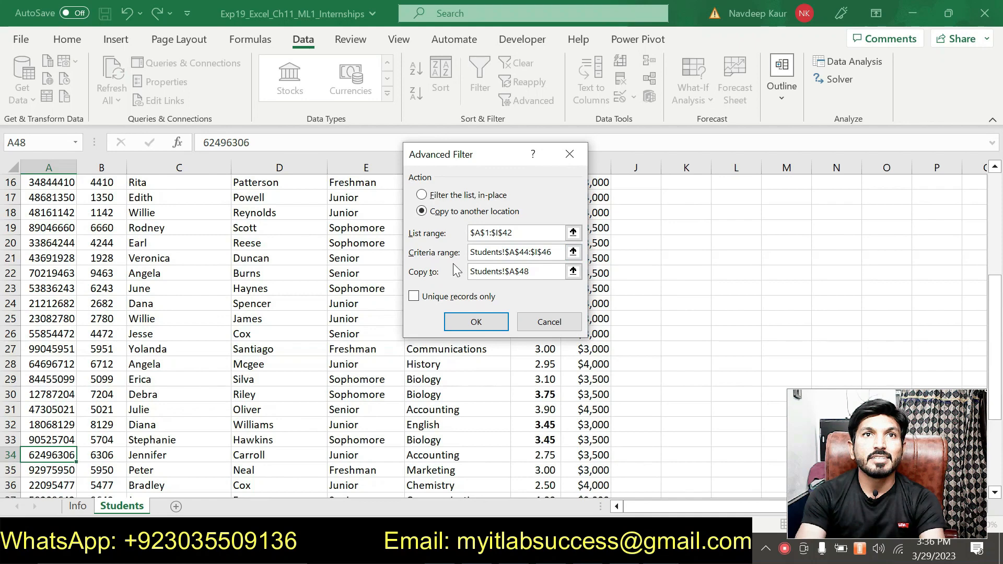
scroll(157, 324, up, 5)
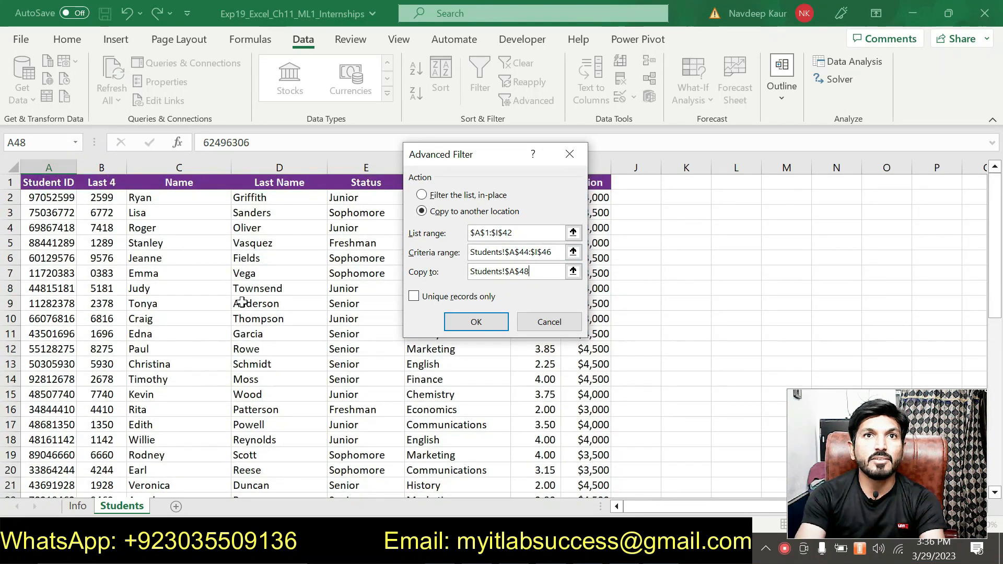
scroll(590, 444, down, 9)
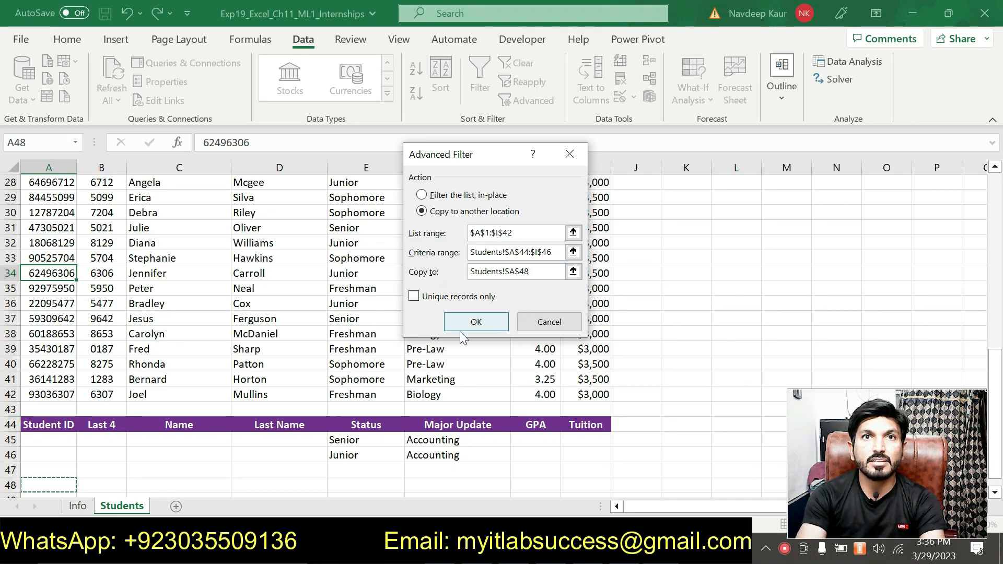
click(474, 322)
scroll(493, 328, down, 2)
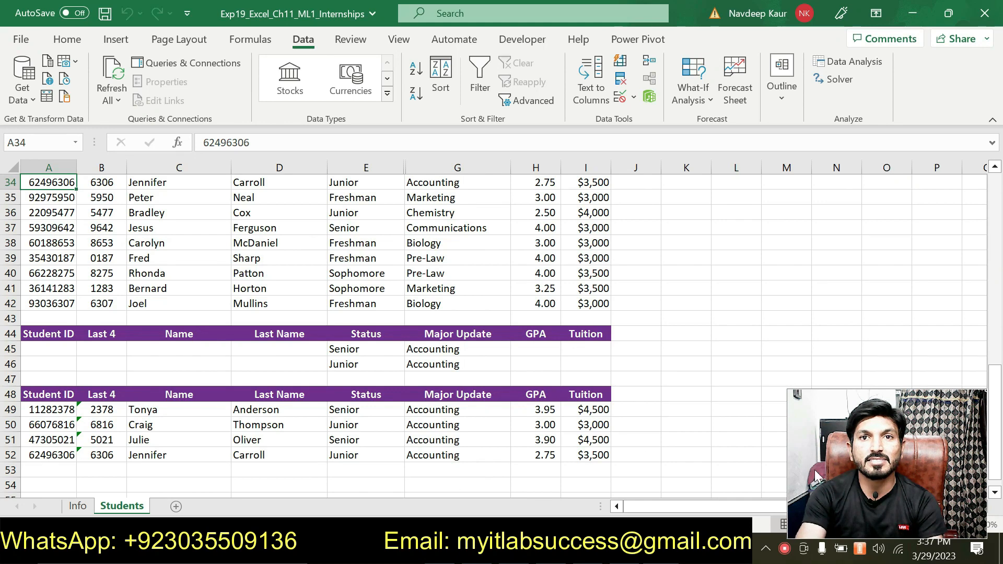
Switch to the Word instructions, remove the highlight from step 8's paragraph and highlight step 9's DSUM paragraph in turquoise
mouse_move(625, 549)
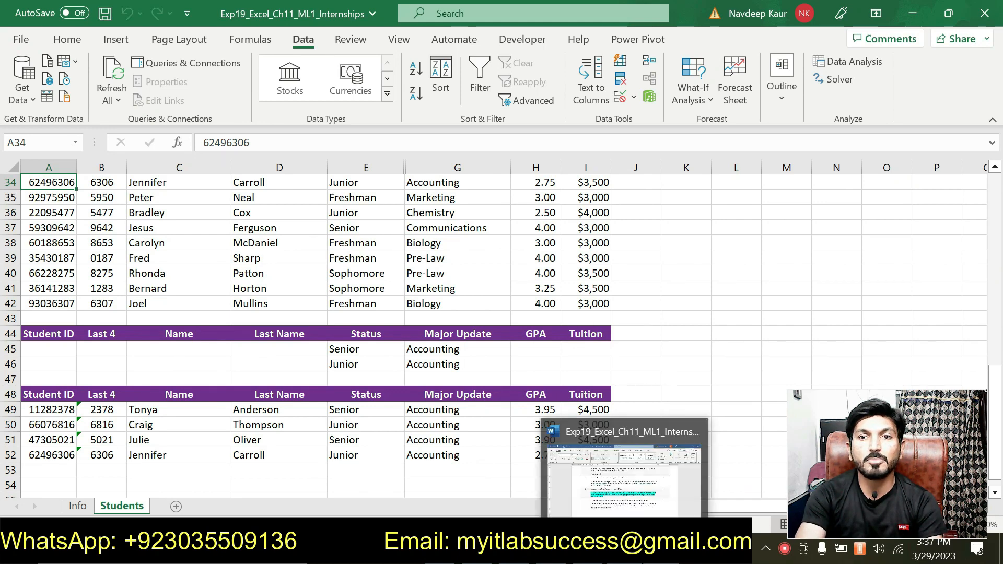
click(596, 504)
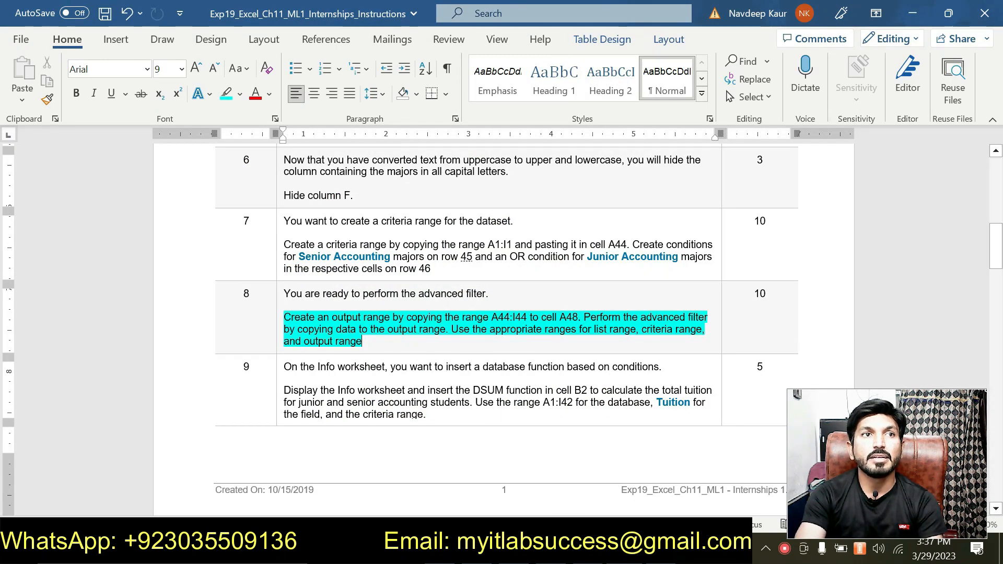
triple_click(369, 344)
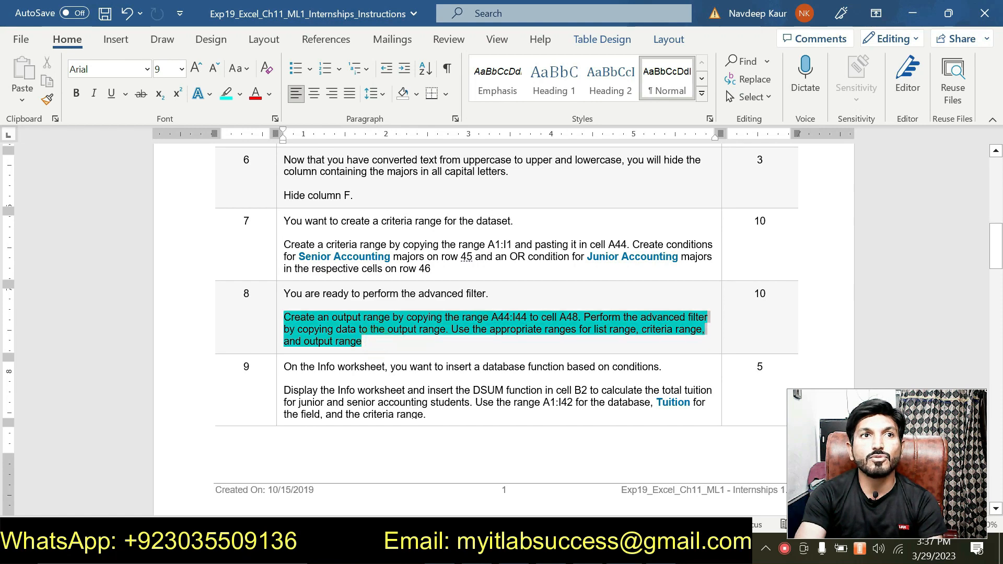
click(349, 294)
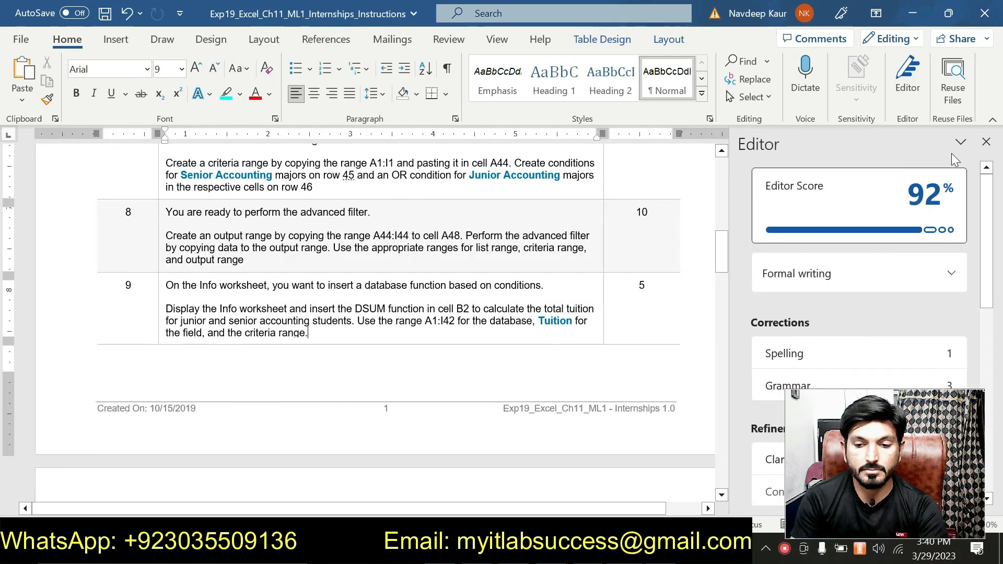
click(988, 146)
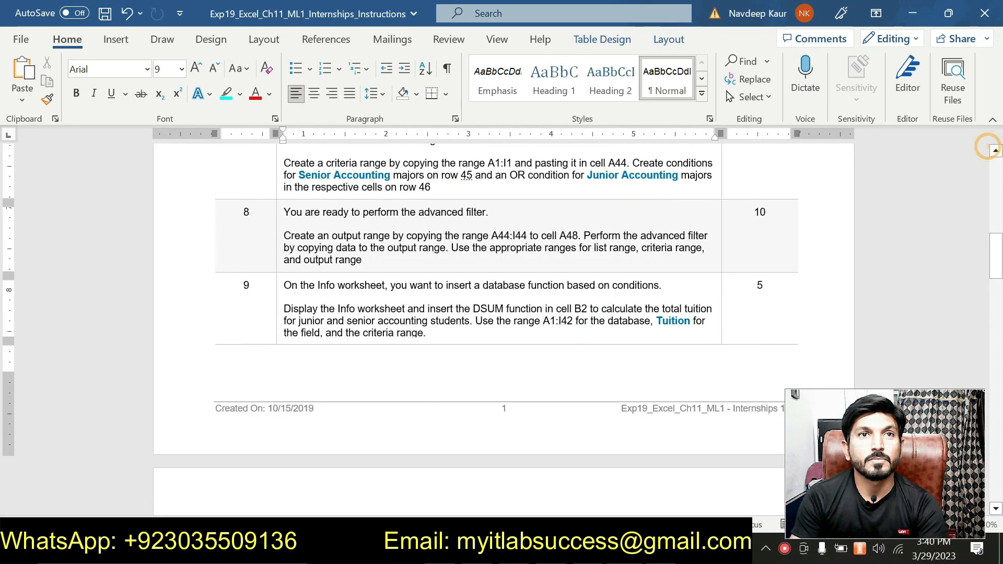
drag(427, 334, 284, 308)
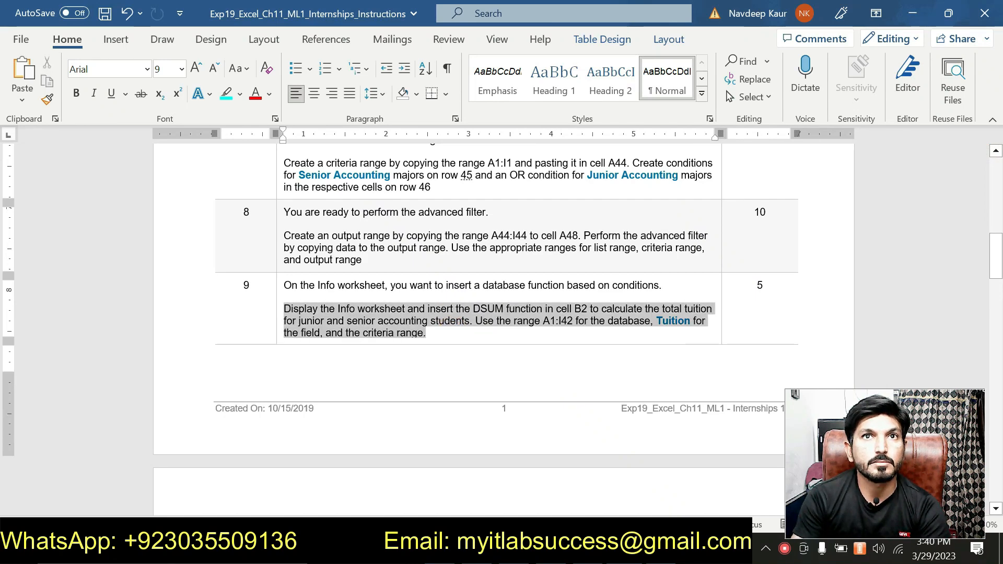
click(359, 293)
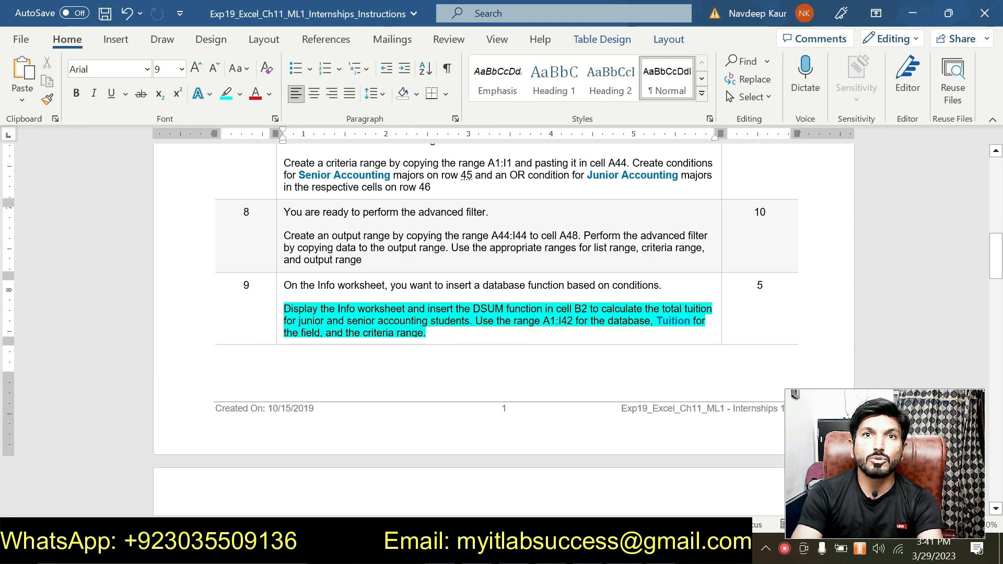
Review the database range, field and criteria range that step 9 asks for in the DSUM function
drag(555, 321, 574, 321)
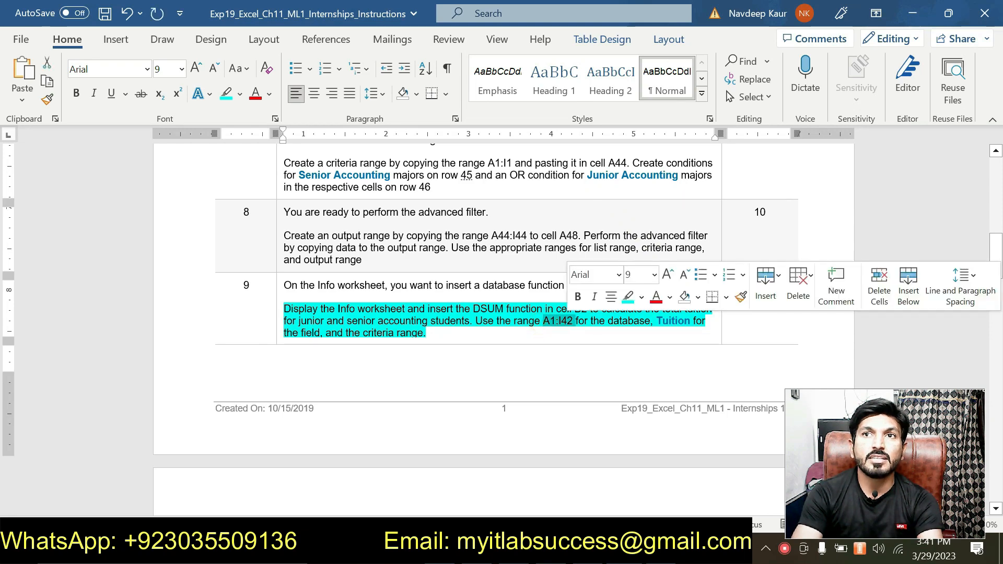
click(665, 321)
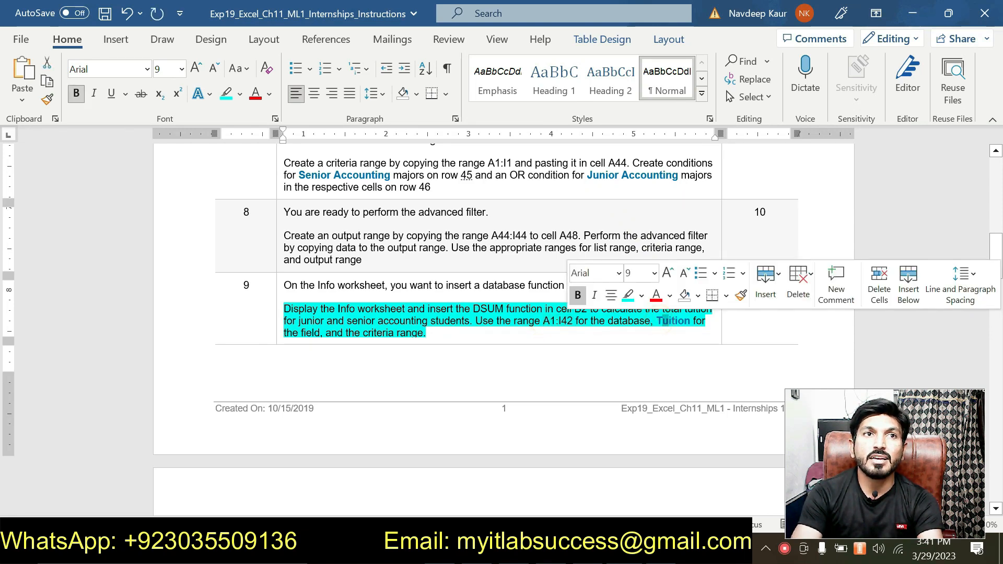
click(426, 333)
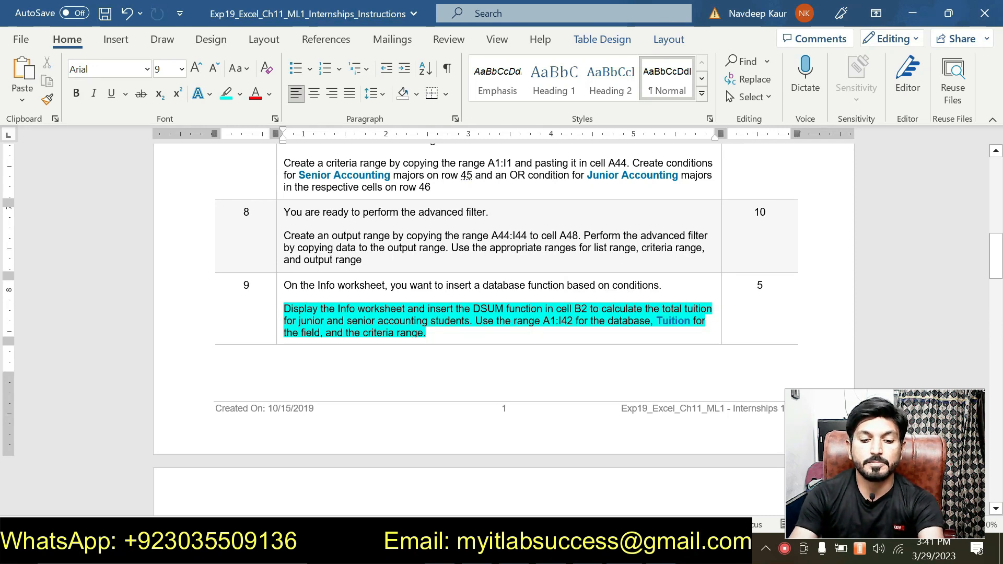
key(F7)
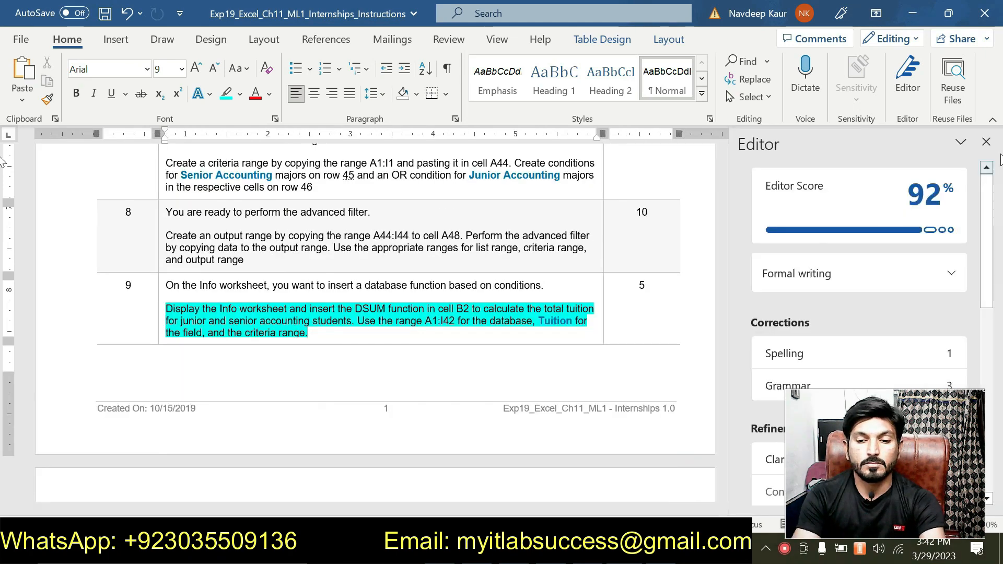
click(986, 142)
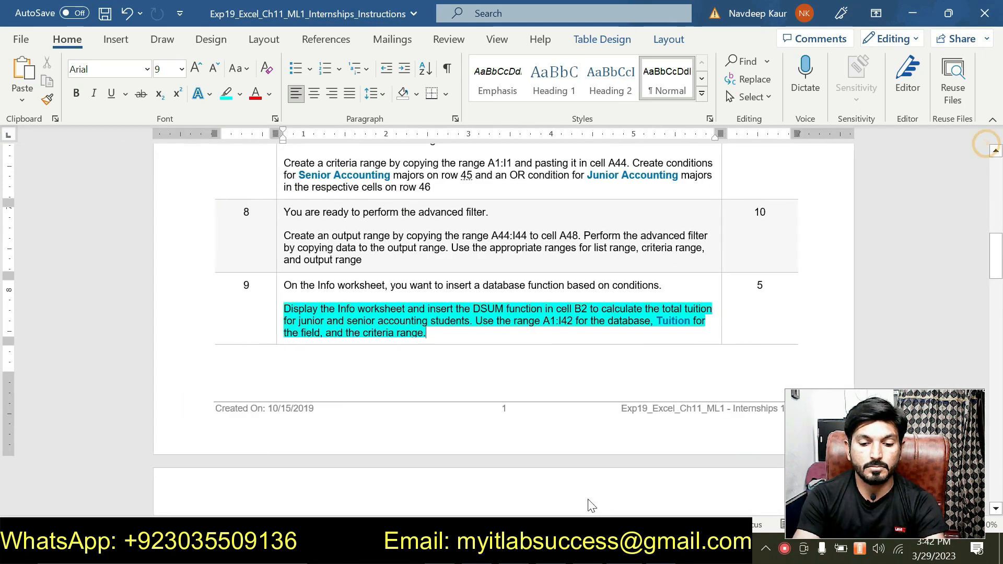
Switch to Excel, start a DSUM function in cell B2 of the Info worksheet and open its function arguments
click(573, 550)
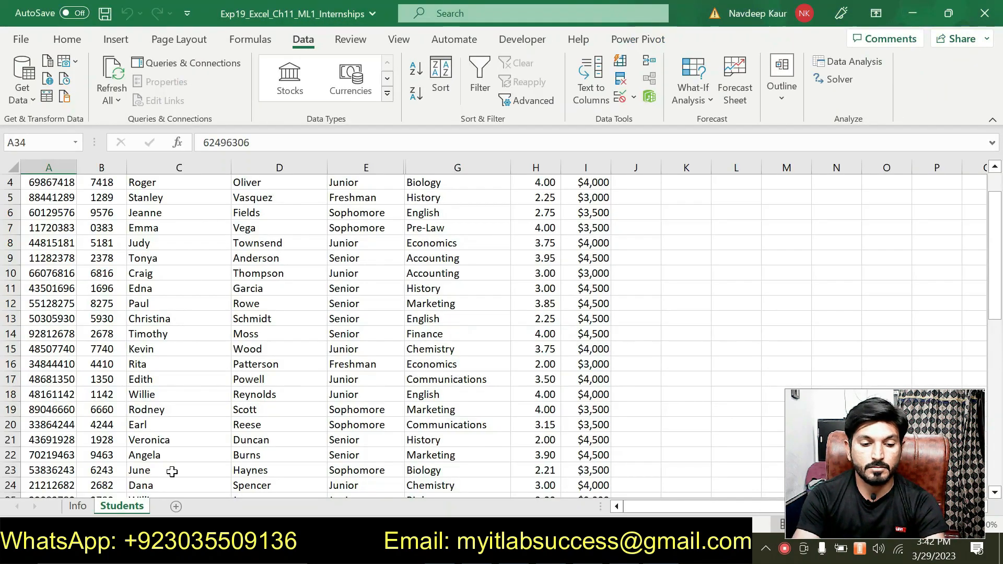
click(76, 507)
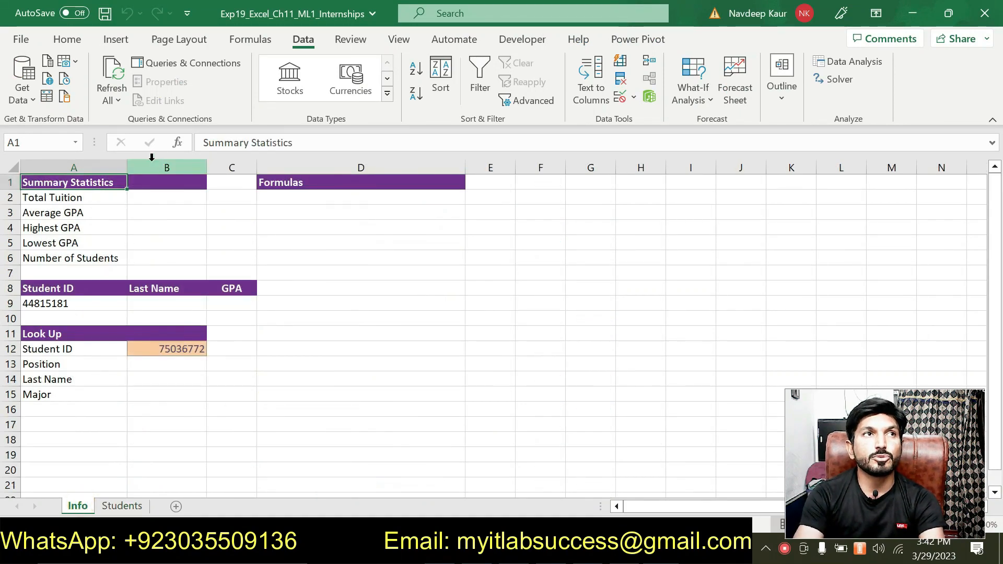
click(155, 199)
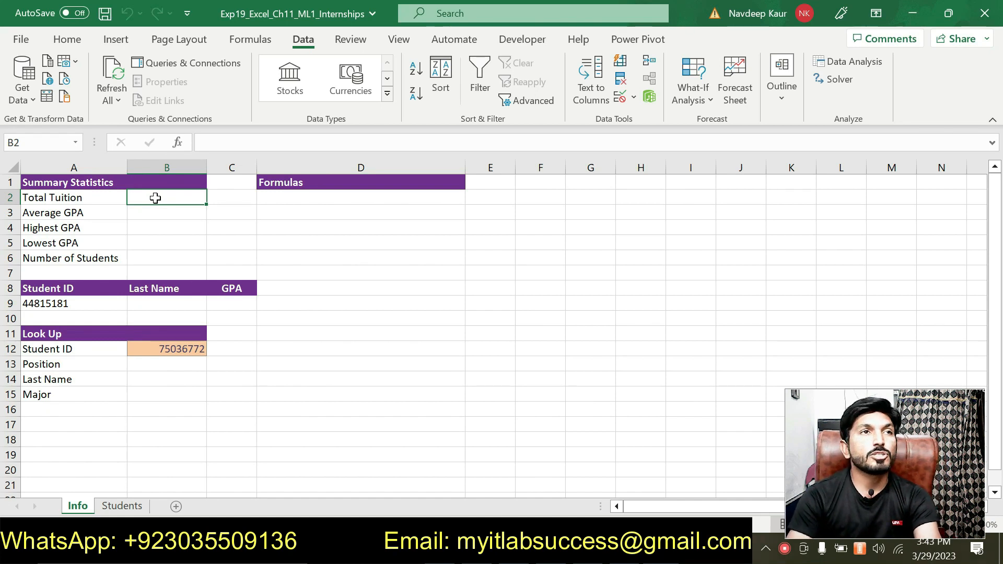
text(=)
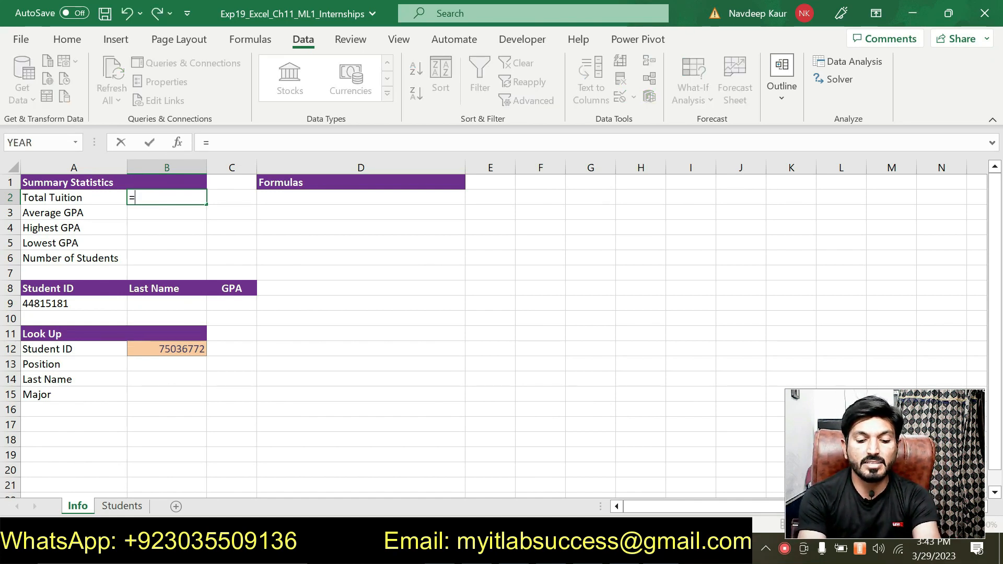
text(ds)
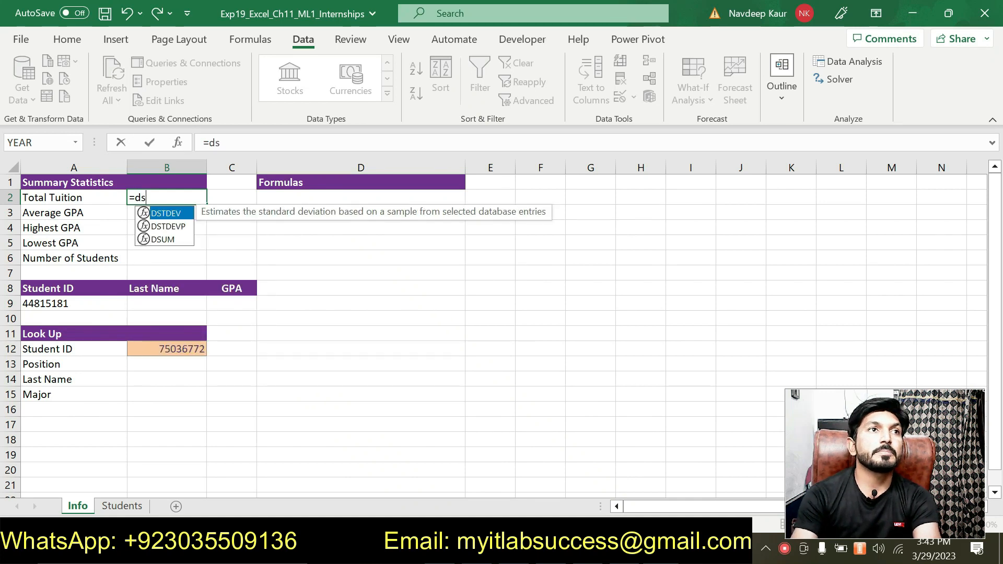
double_click(172, 239)
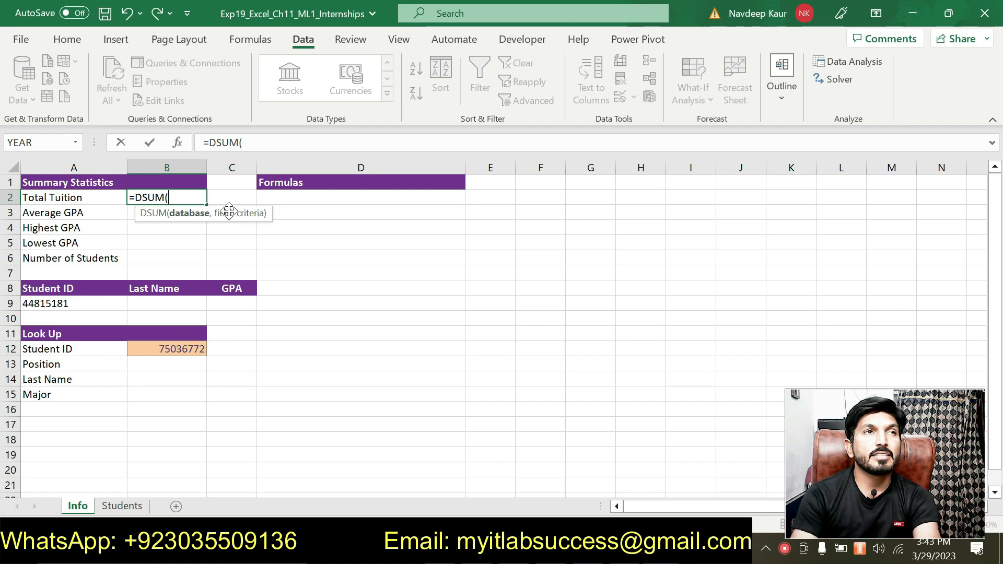
click(178, 143)
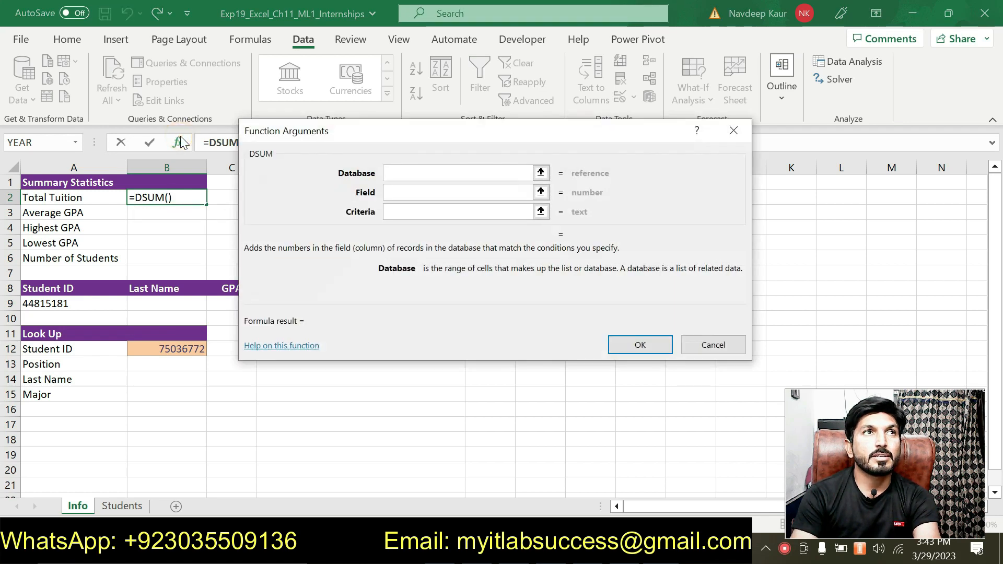
drag(331, 140, 419, 126)
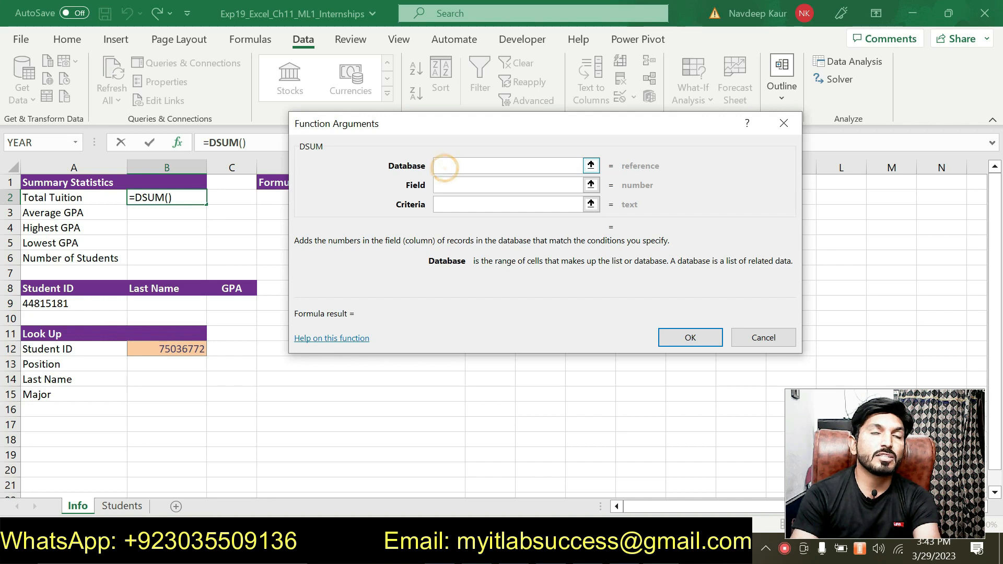
Set the DSUM database argument to Students!A1:I42, checking step 9 in Word and removing the duplicated sheet reference
key(alt+Tab)
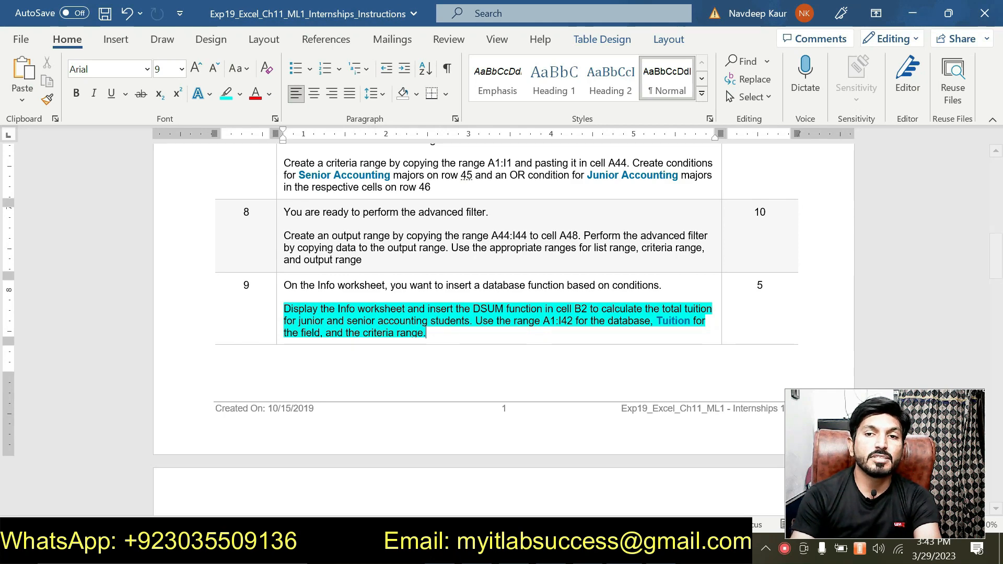
key(alt+Tab)
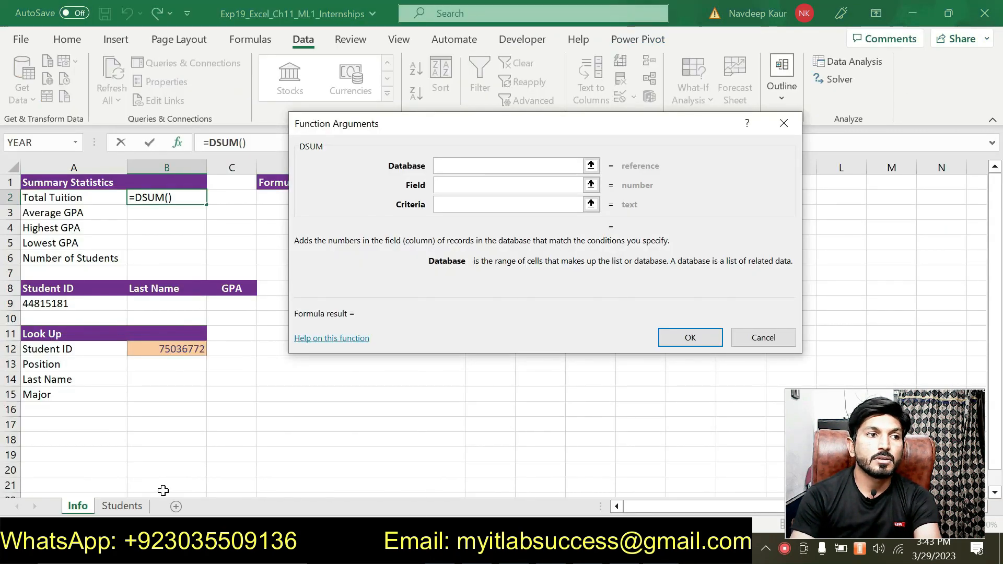
click(122, 506)
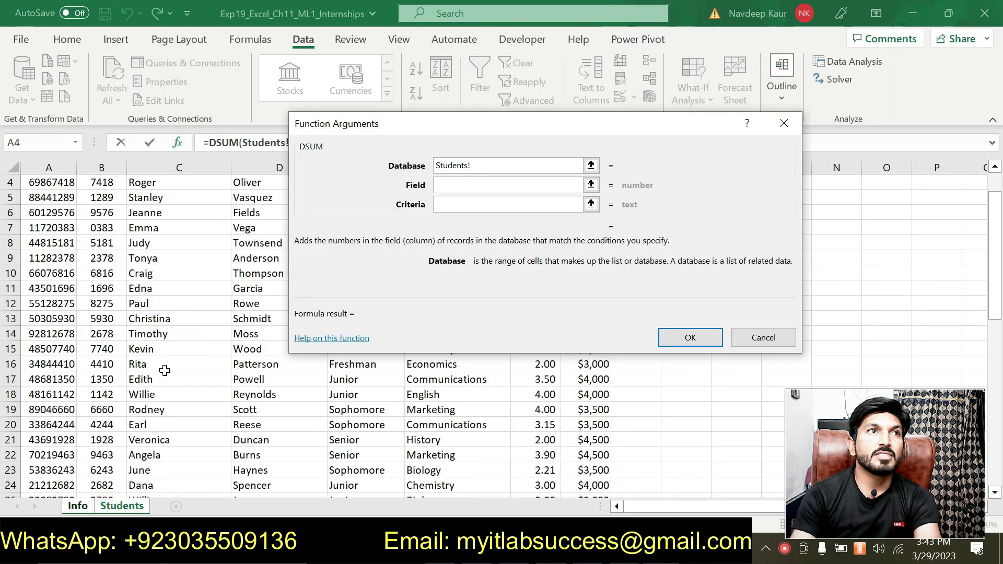
scroll(162, 368, up, 1)
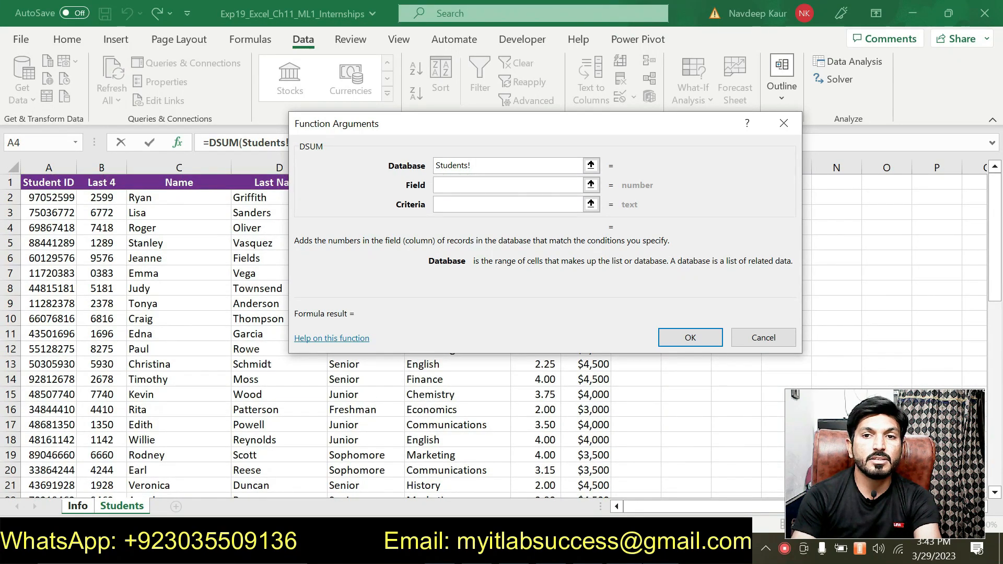
key(alt+Tab)
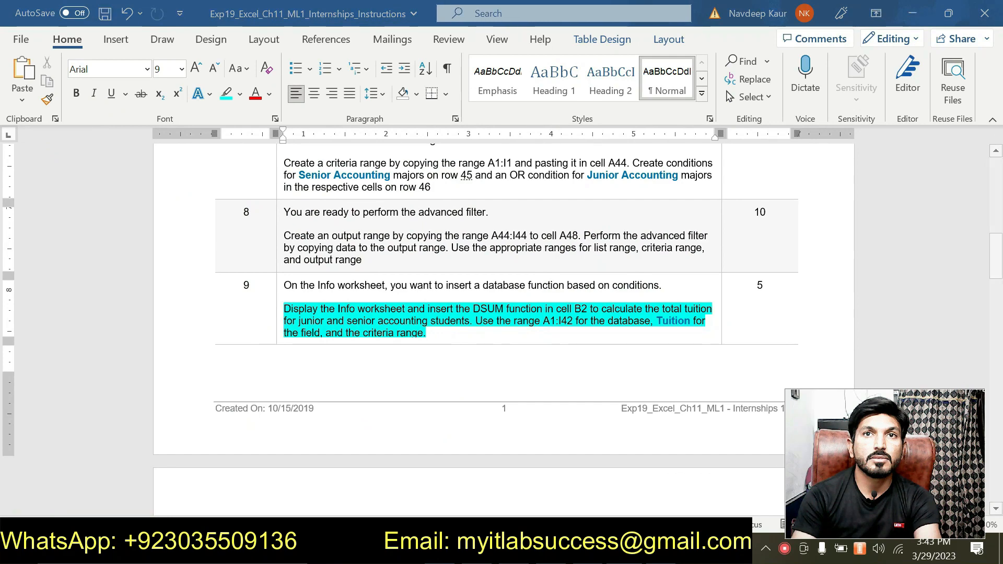
key(alt+Tab)
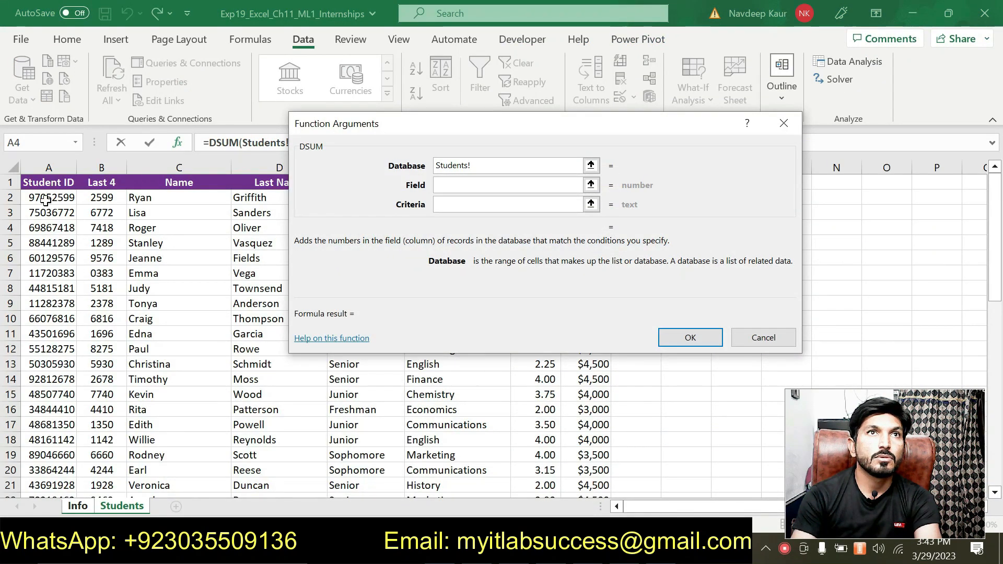
drag(23, 179, 599, 474)
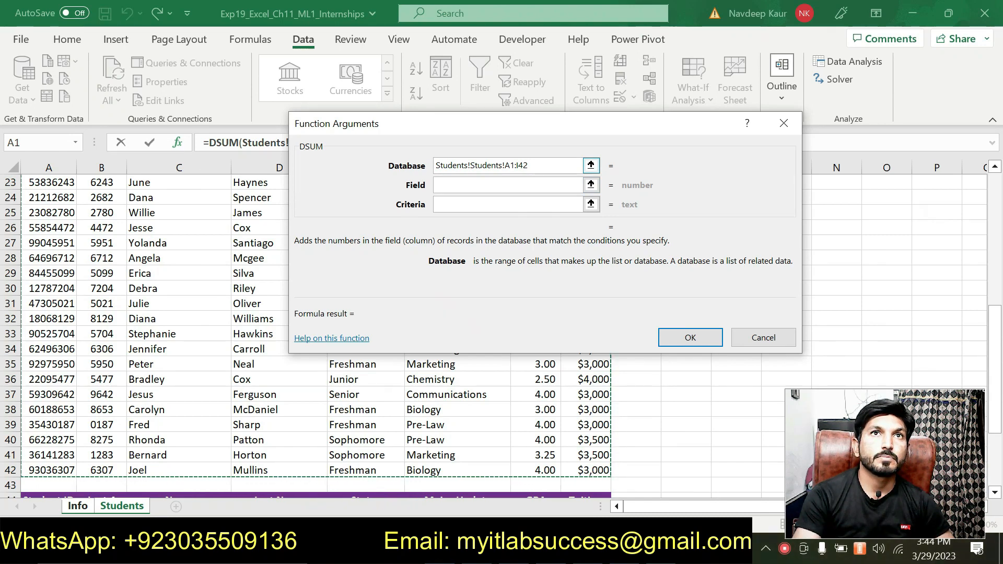
click(472, 168)
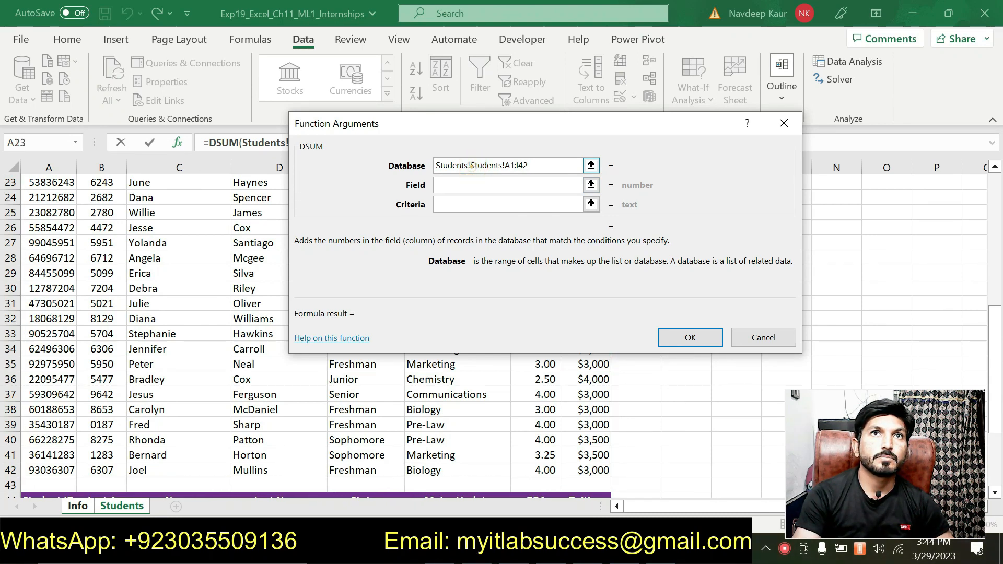
key(BackSpace)
key(BackSpace)
key(BackSpace)
key(BackSpace)
key(BackSpace)
key(BackSpace)
key(BackSpace)
key(BackSpace)
key(BackSpace)
Set the DSUM field argument to "Tuition", consulting step 9 in the Word instructions
click(482, 186)
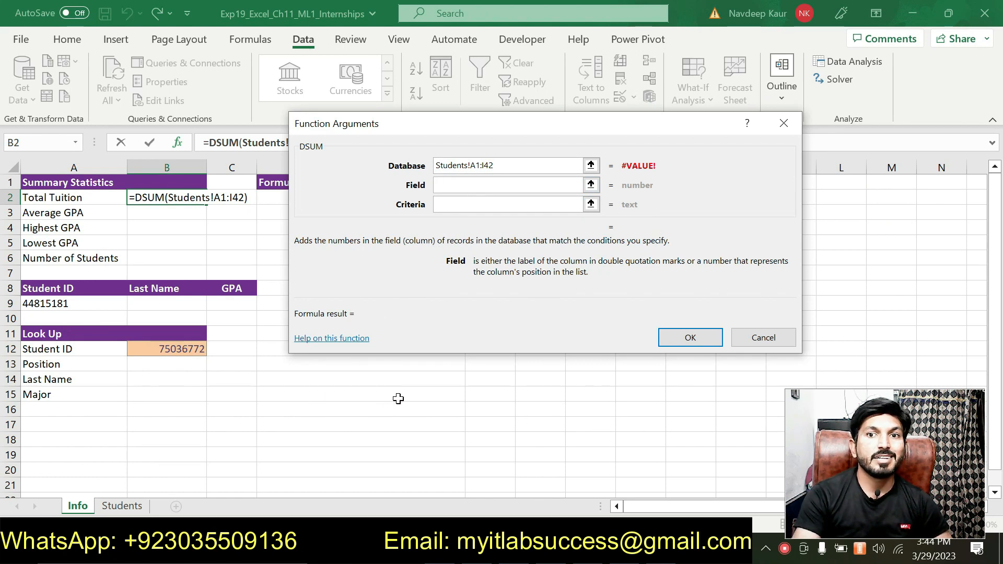
key(alt+Tab)
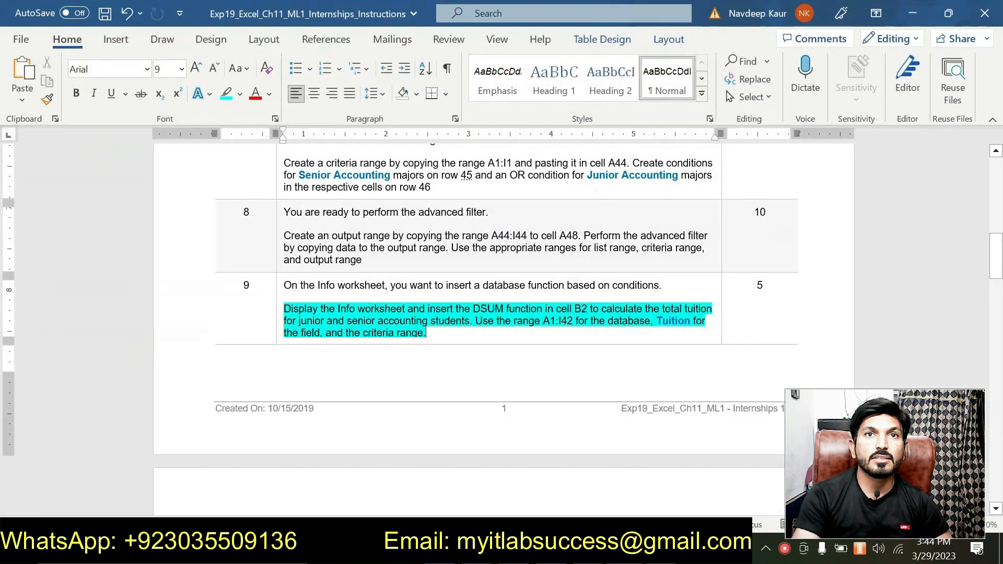
key(alt+Tab)
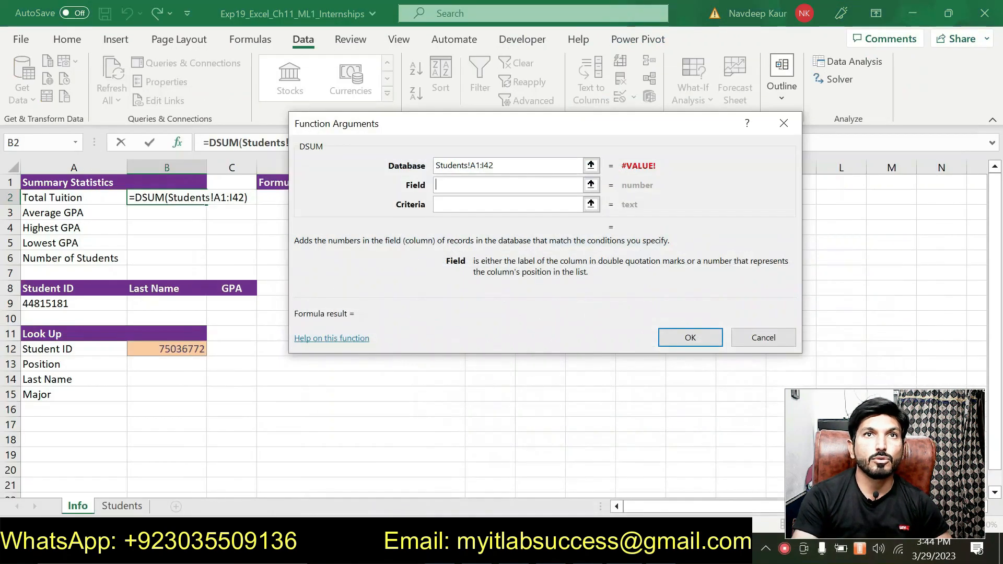
text(")
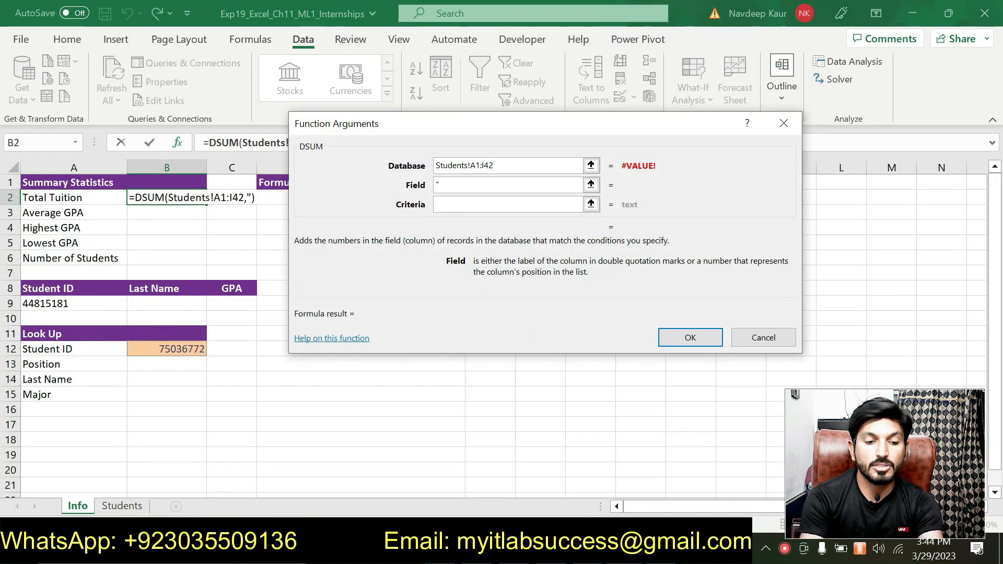
text(Tuition)
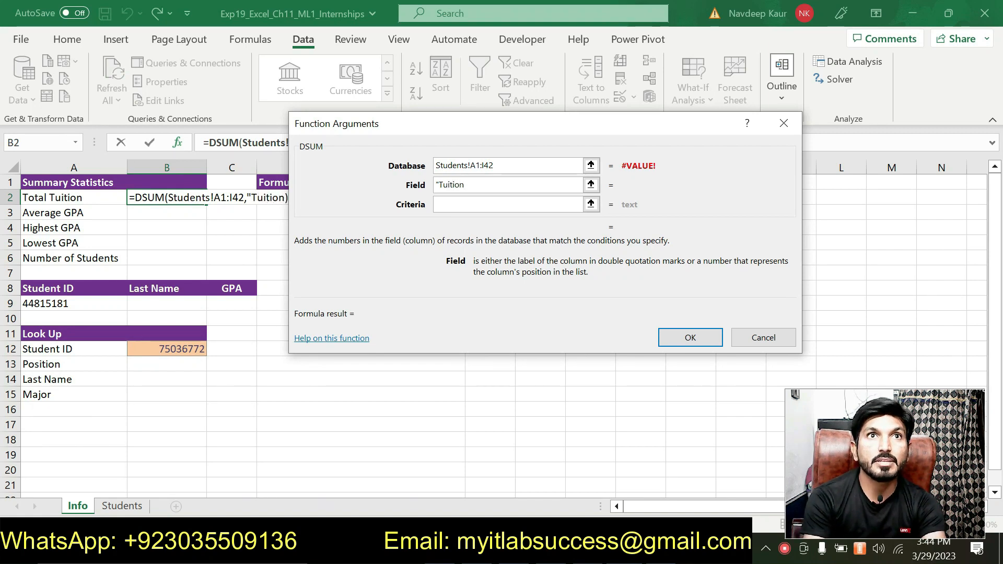
text(")
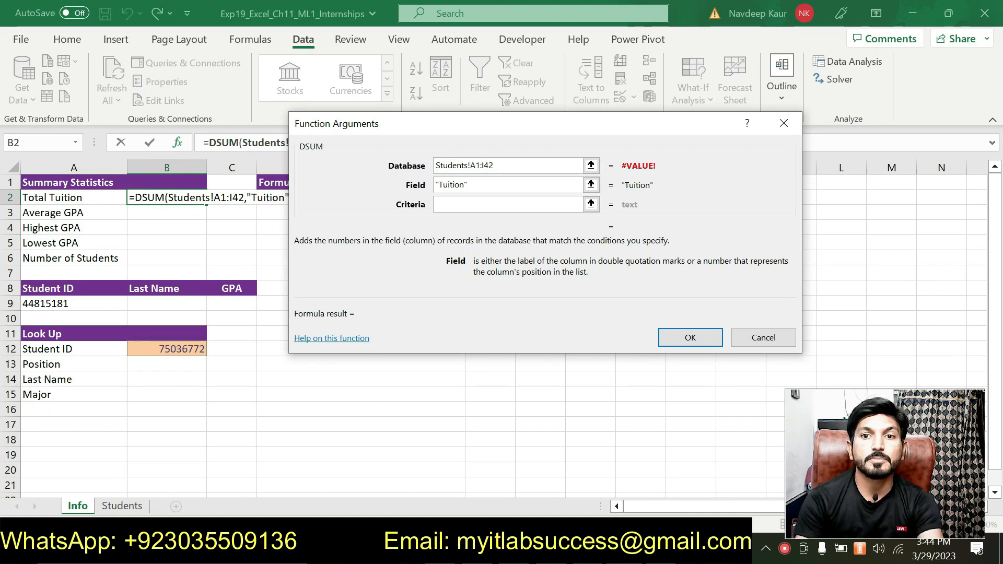
key(alt+Tab)
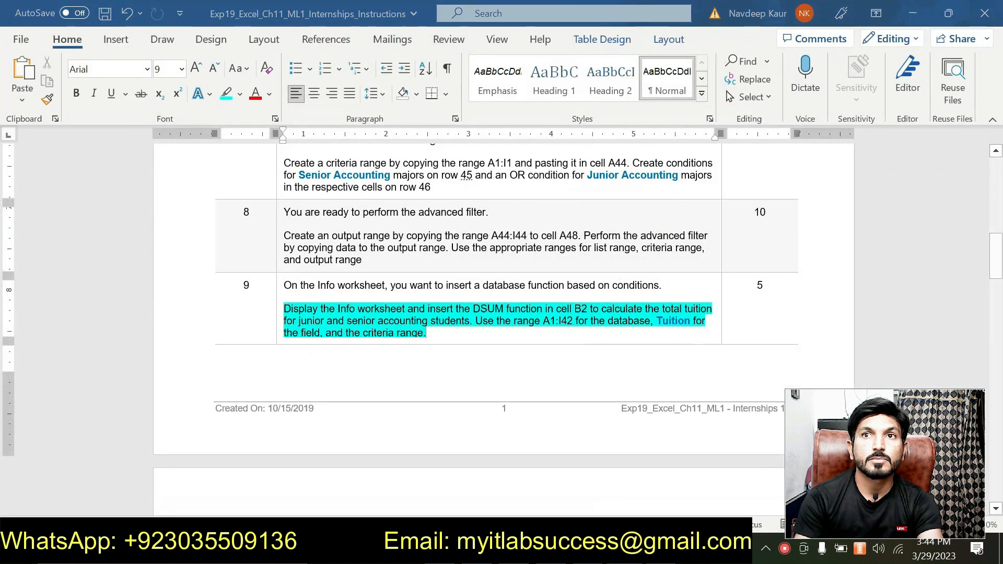
Switch to Excel, set the DSUM criteria argument to the Students range A44:I46 and complete the function
key(alt+Tab)
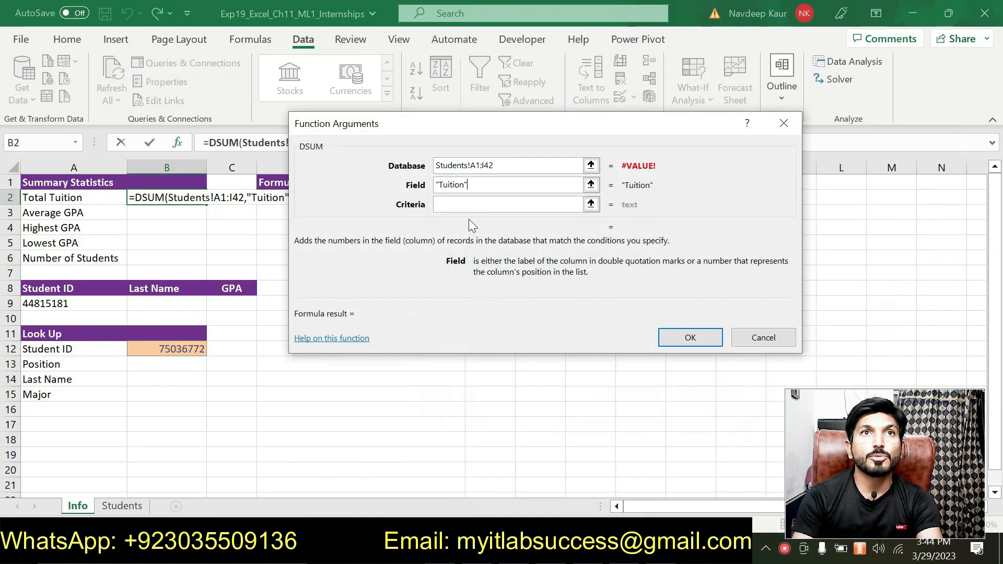
click(457, 204)
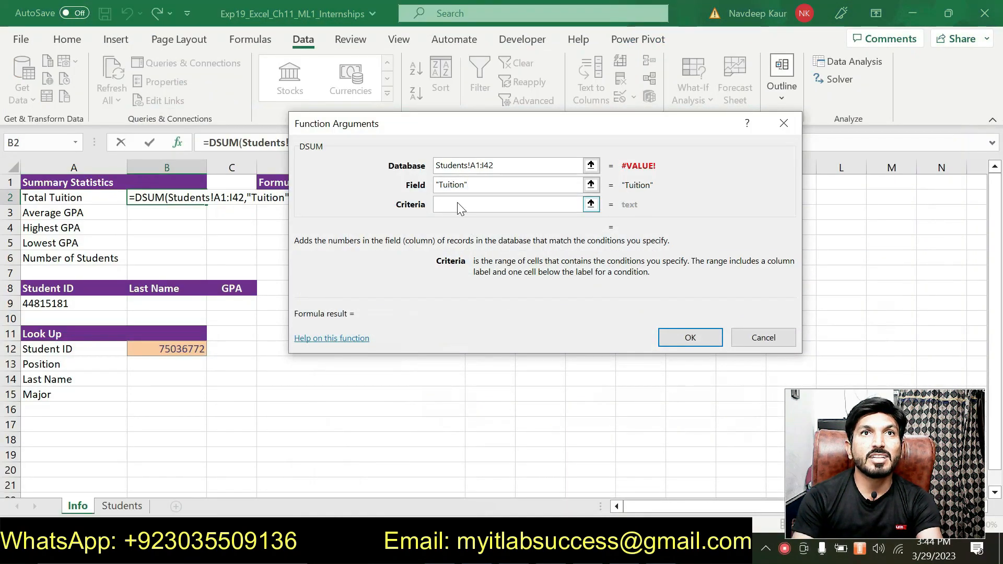
click(117, 504)
scroll(155, 437, down, 3)
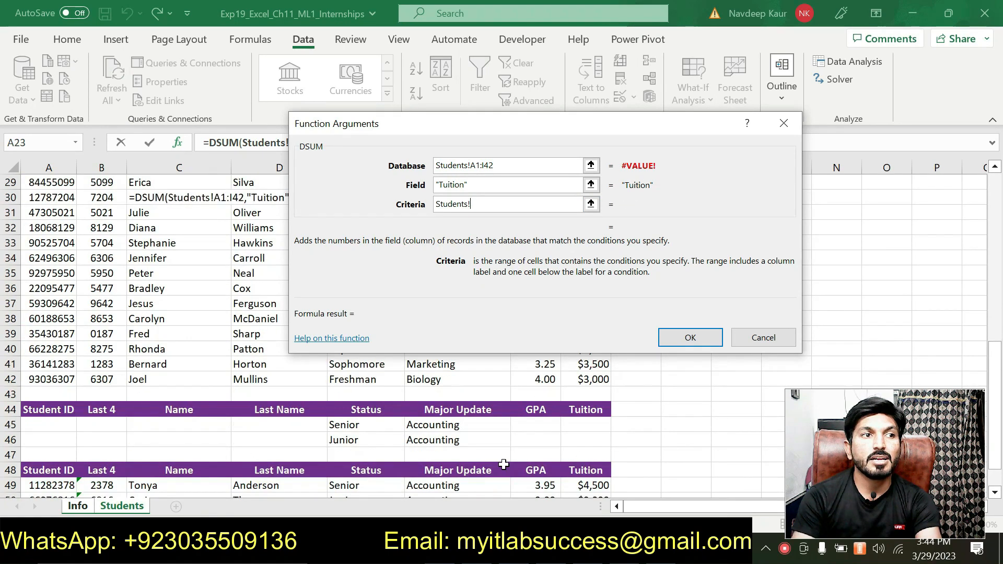
scroll(155, 437, up, 1)
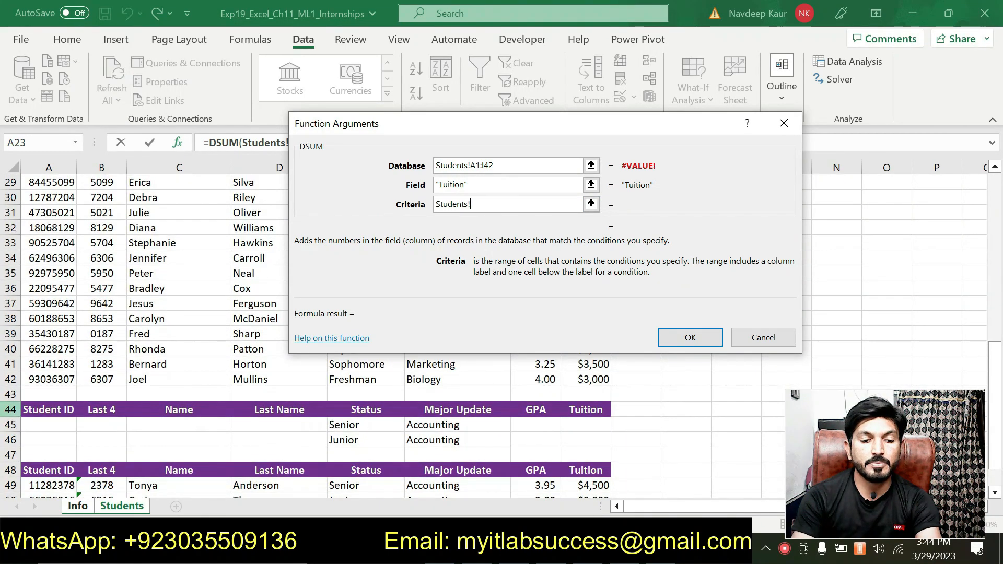
drag(27, 406, 599, 441)
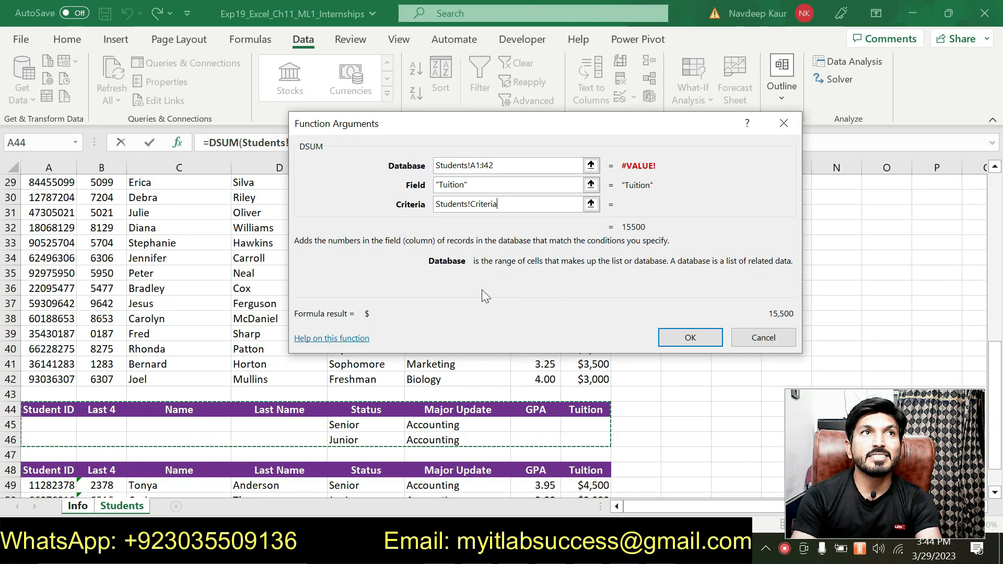
drag(458, 123, 409, 205)
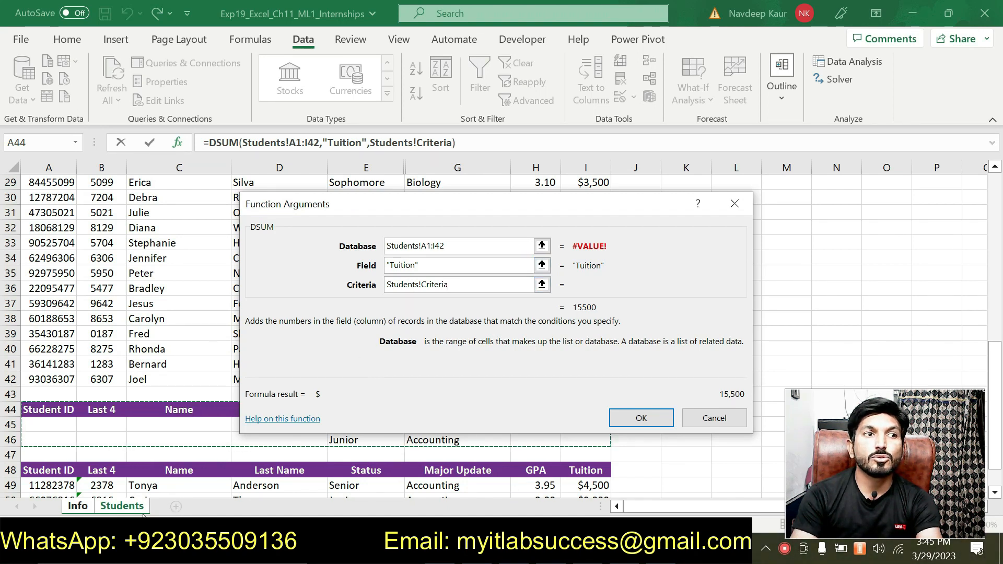
click(641, 419)
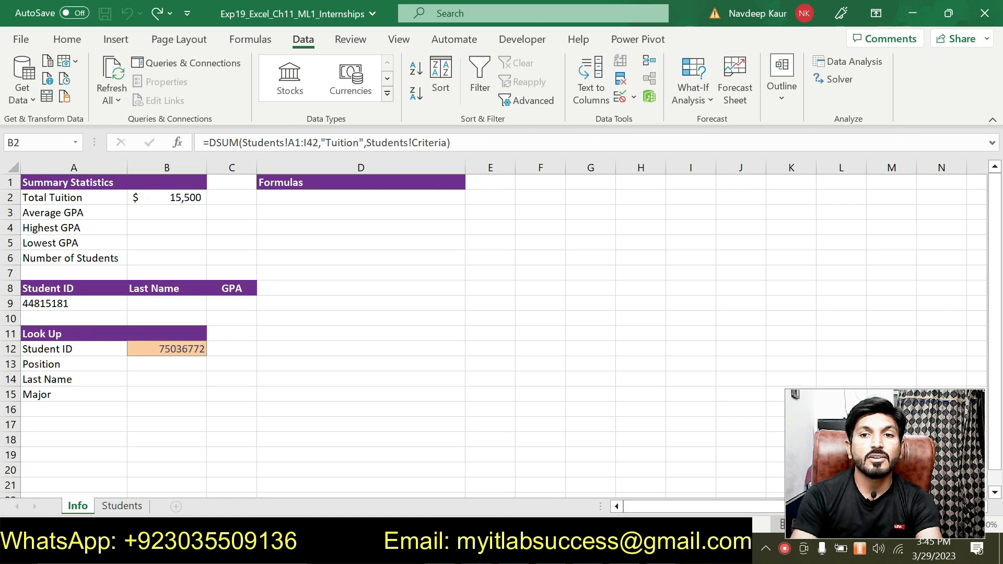
Switch to the Word instructions and remove the highlight from step 9's DSUM instruction
key(alt+Tab)
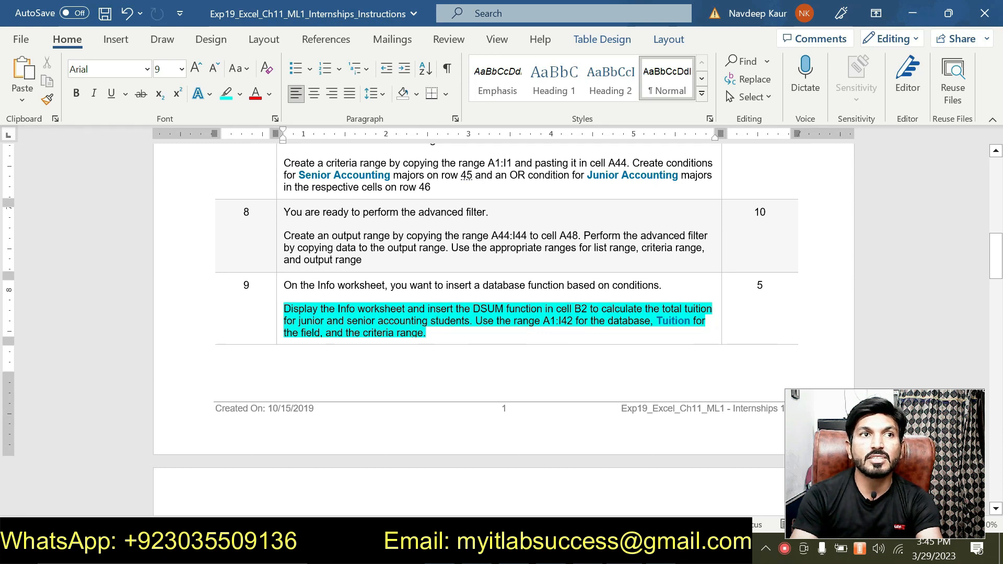
drag(439, 333, 285, 308)
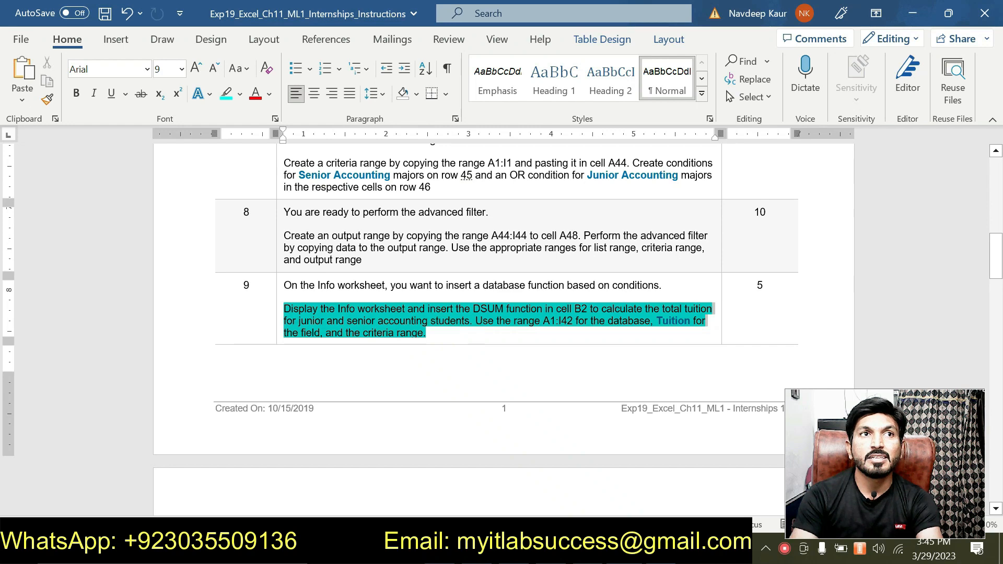
click(359, 282)
Highlight step 10's DAVERAGE instruction in turquoise
scroll(359, 284, down, 5)
scroll(503, 329, down, 5)
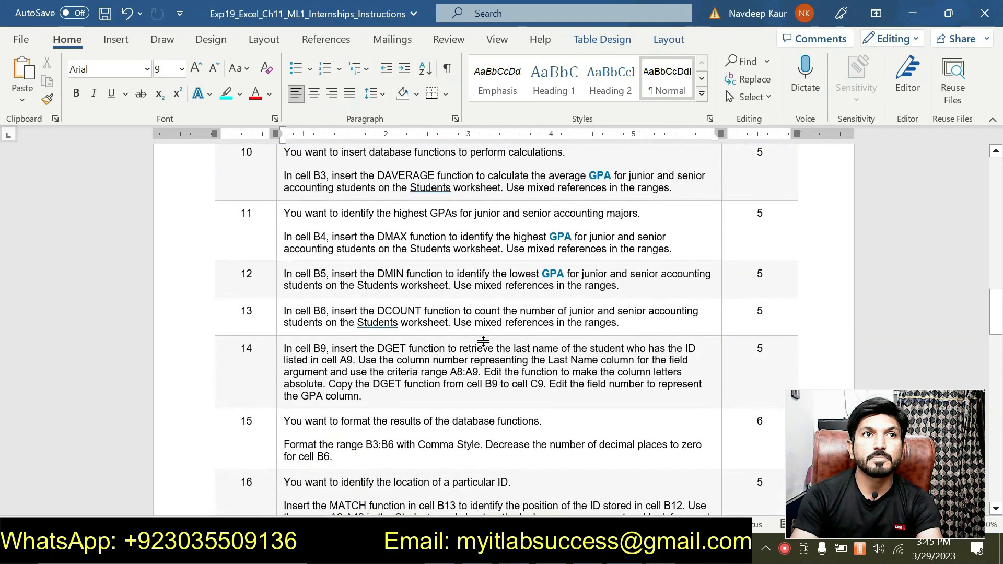
scroll(503, 329, down, 5)
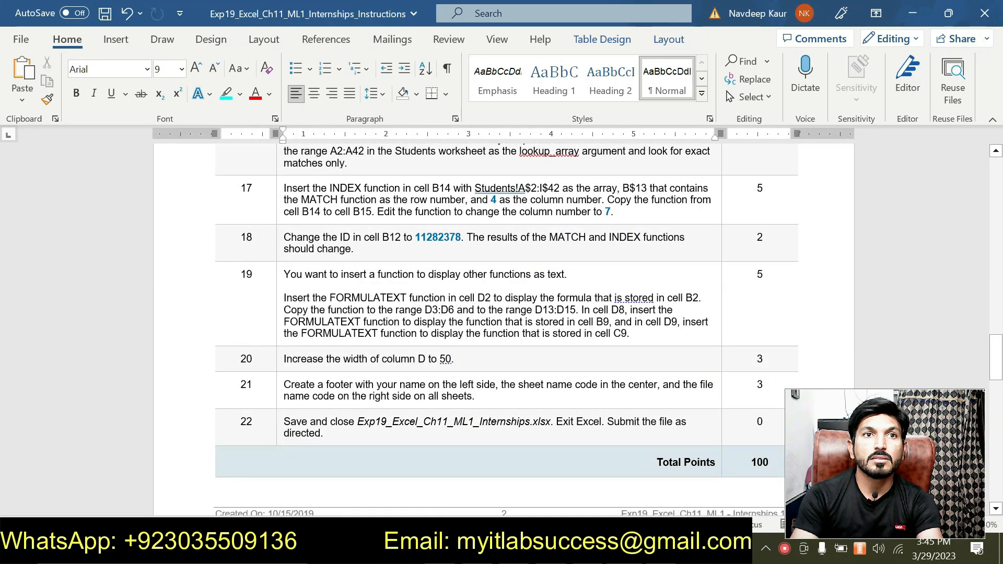
scroll(504, 329, up, 10)
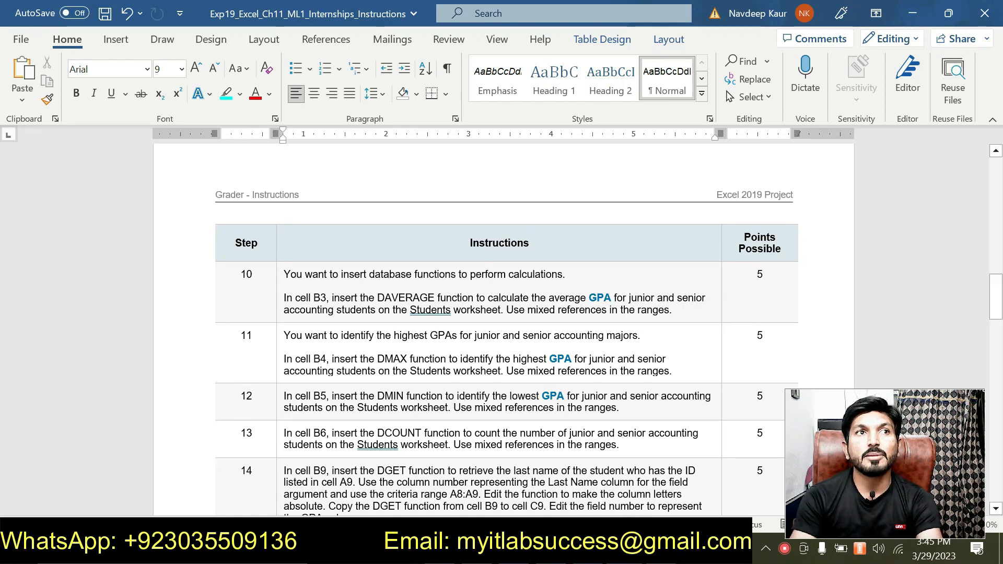
scroll(503, 329, down, 2)
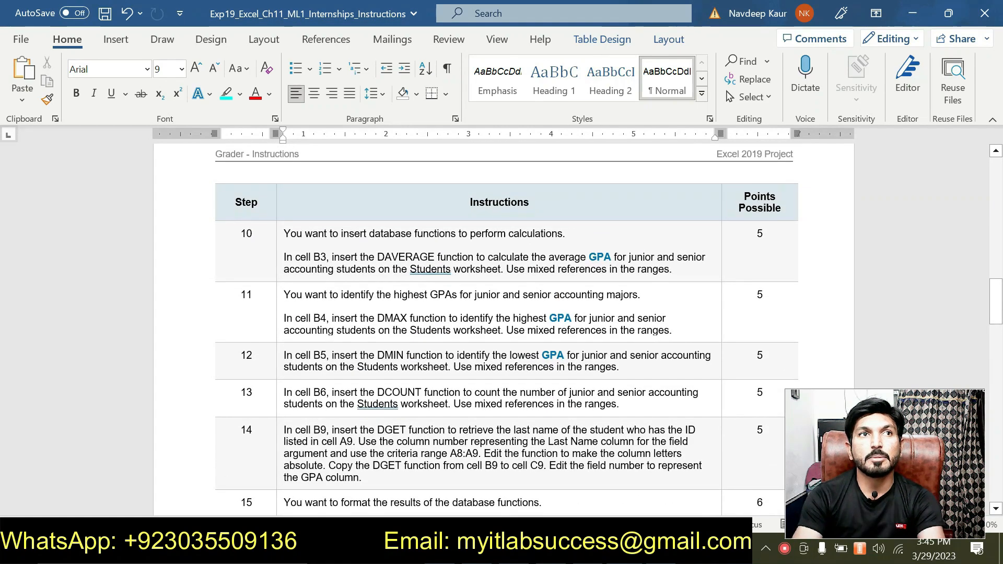
scroll(504, 329, up, 3)
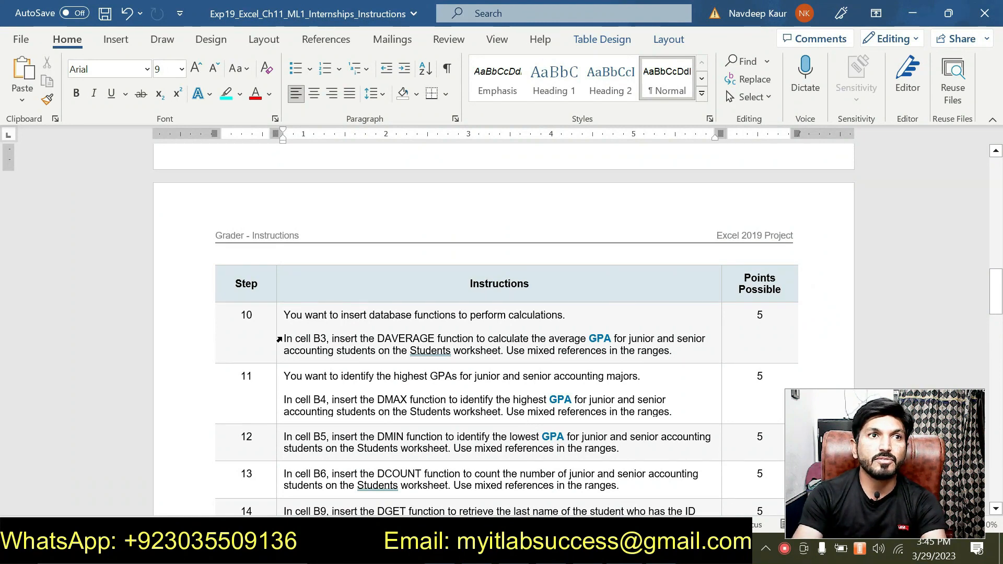
drag(284, 338, 673, 351)
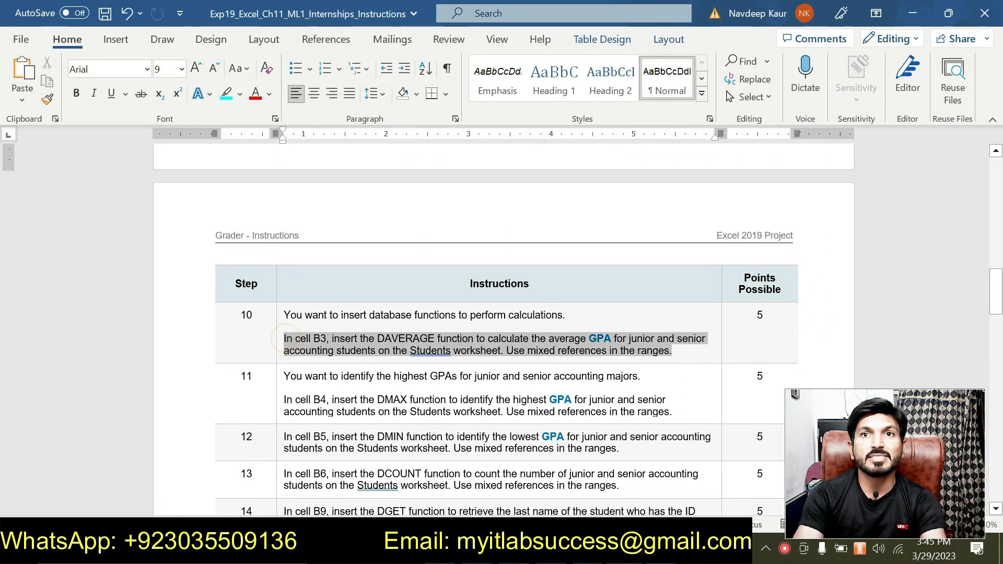
click(626, 332)
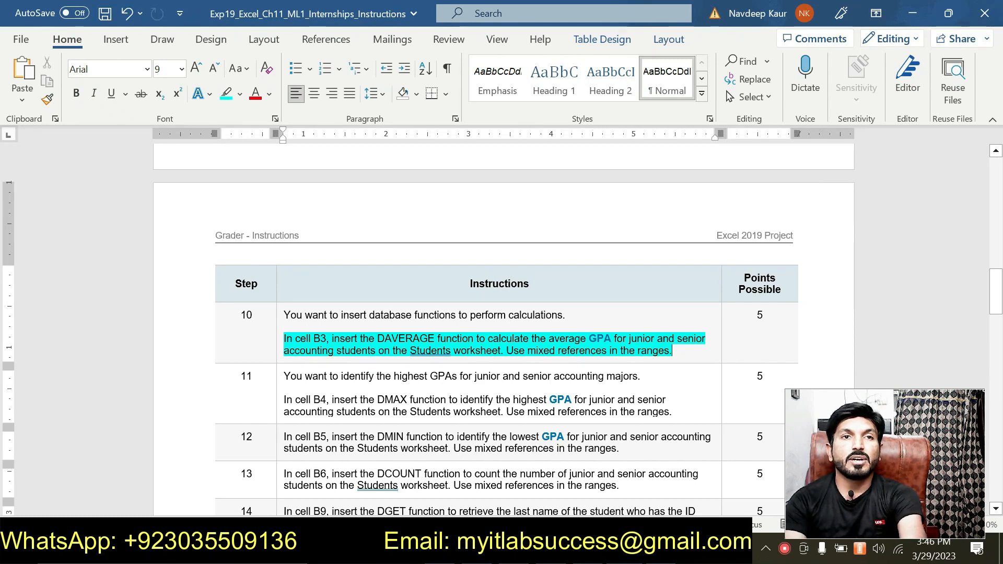
key(F7)
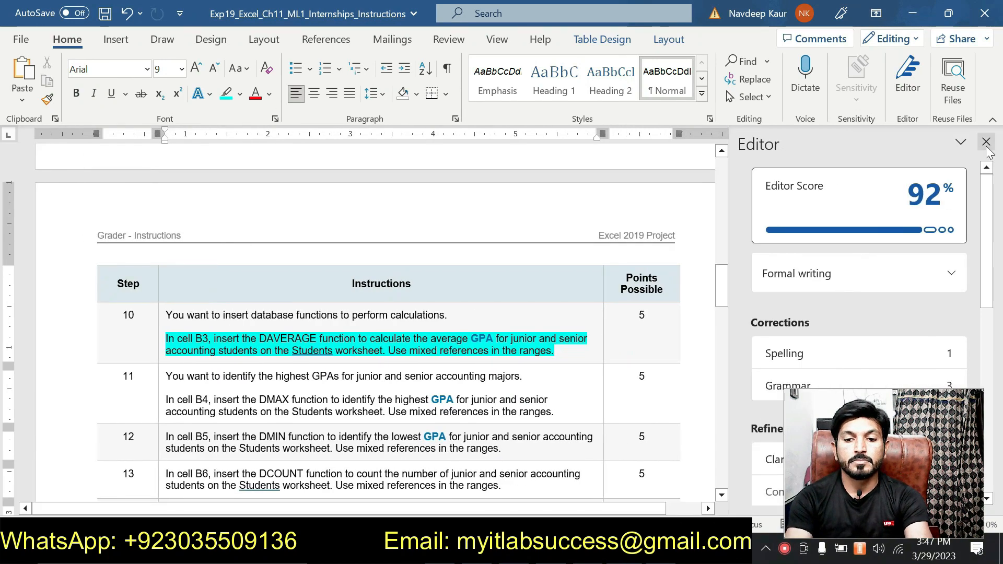
click(986, 147)
Switch to Excel, start a DAVERAGE function in cell B3 of the Info worksheet and open its function arguments
key(alt+Tab)
click(163, 212)
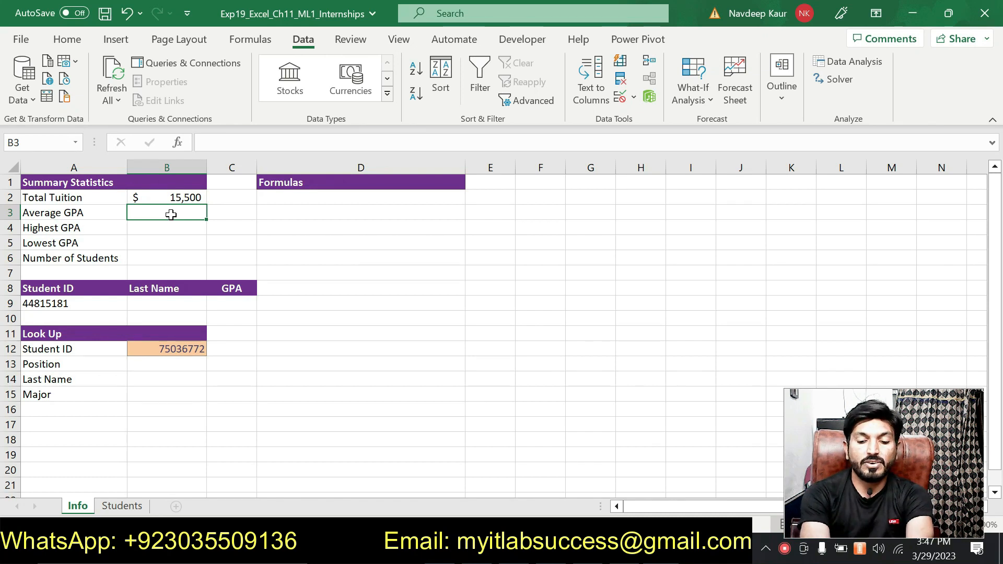
text(=da)
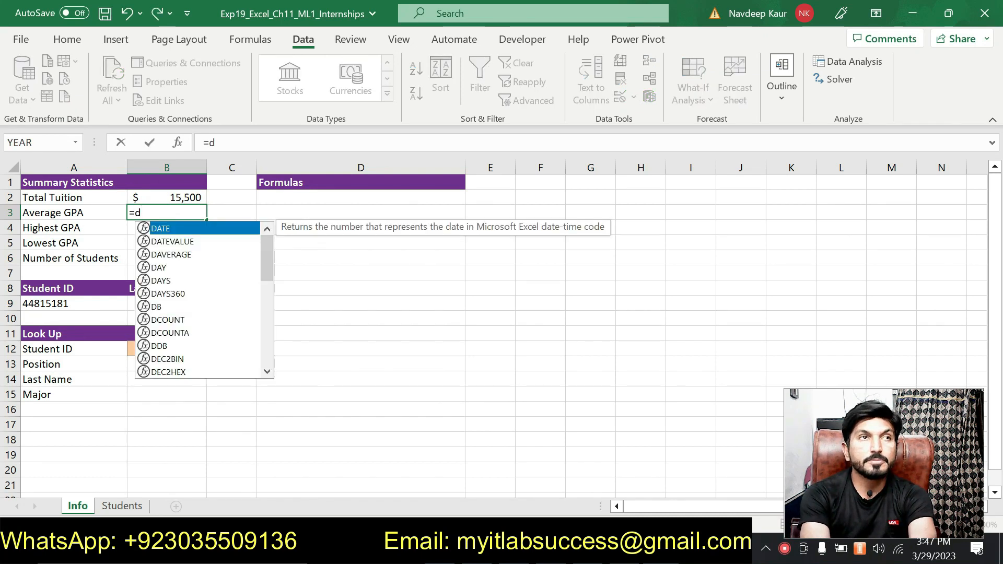
double_click(171, 254)
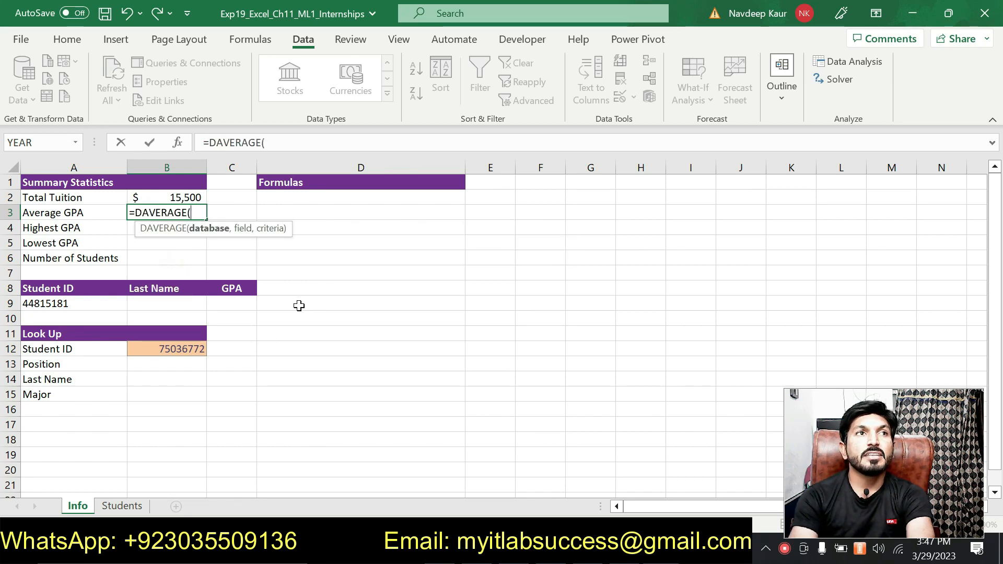
click(184, 146)
drag(466, 208, 538, 165)
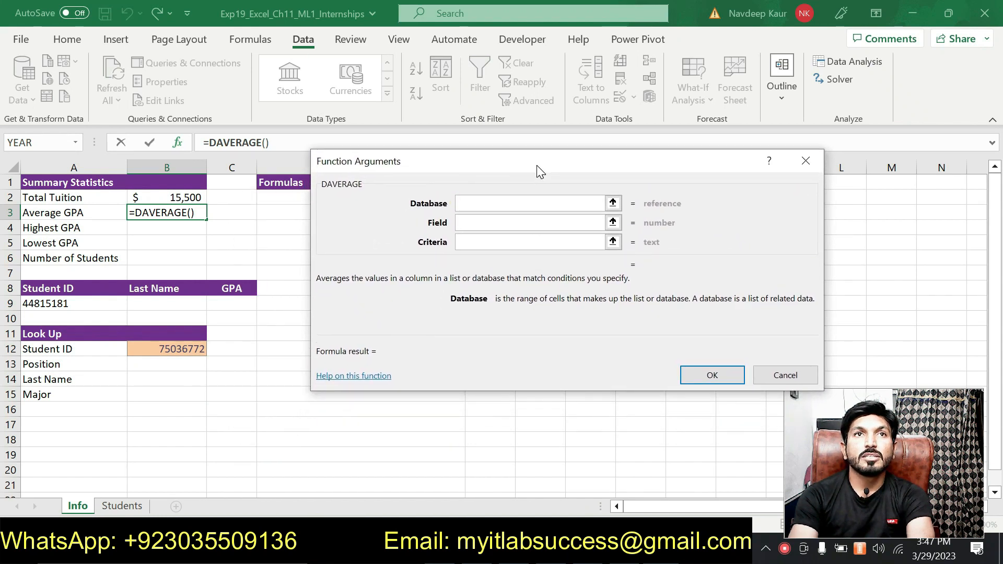
Set the DAVERAGE database argument to Students!A1:I42
click(475, 200)
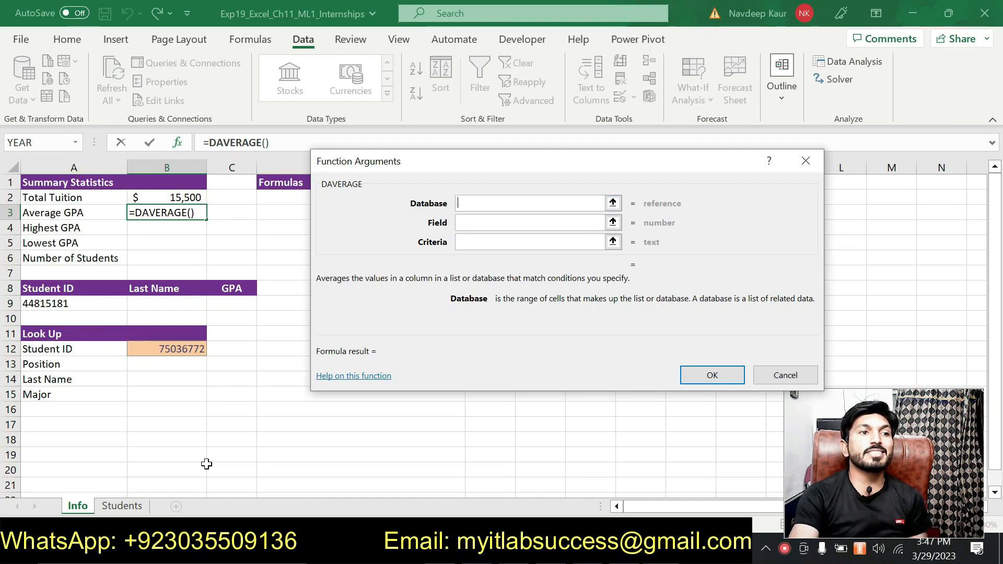
click(135, 507)
scroll(192, 342, up, 5)
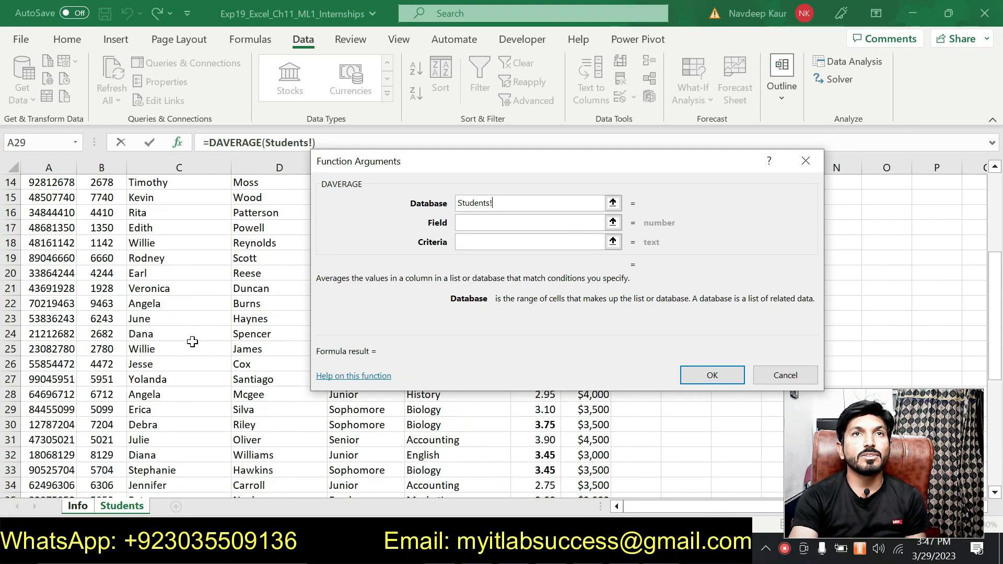
scroll(192, 342, up, 5)
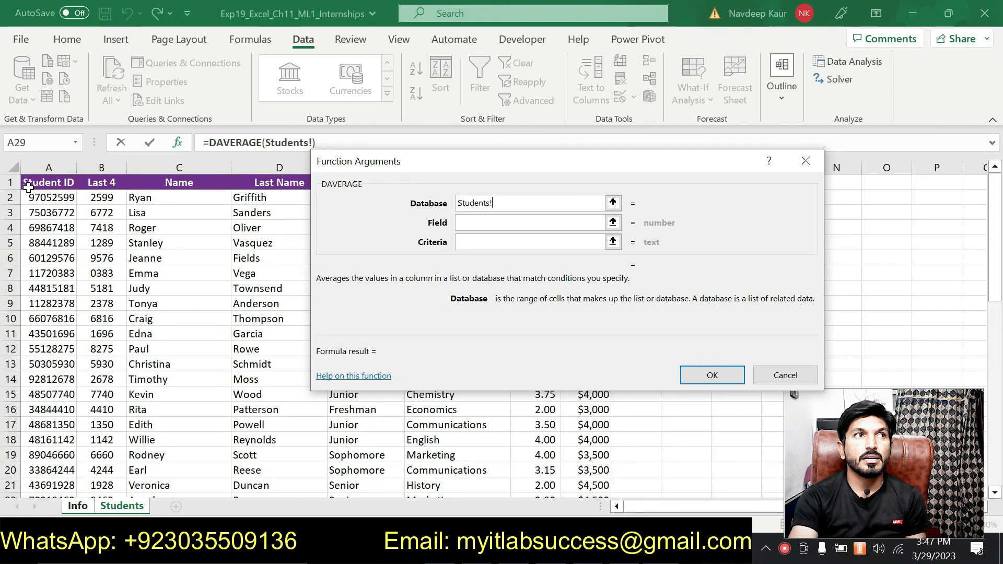
drag(29, 188, 583, 425)
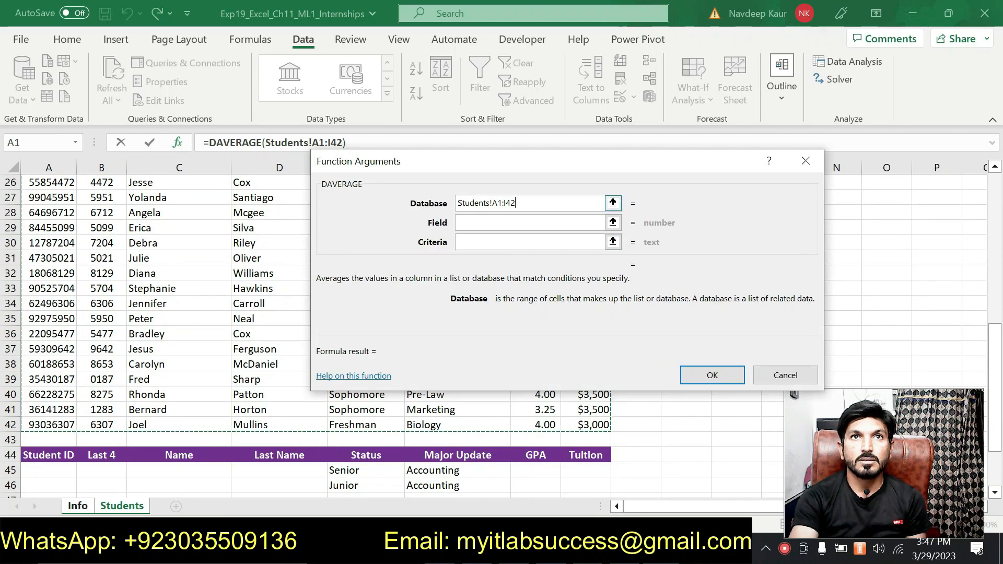
Set the DAVERAGE field argument to "GPA"
click(505, 222)
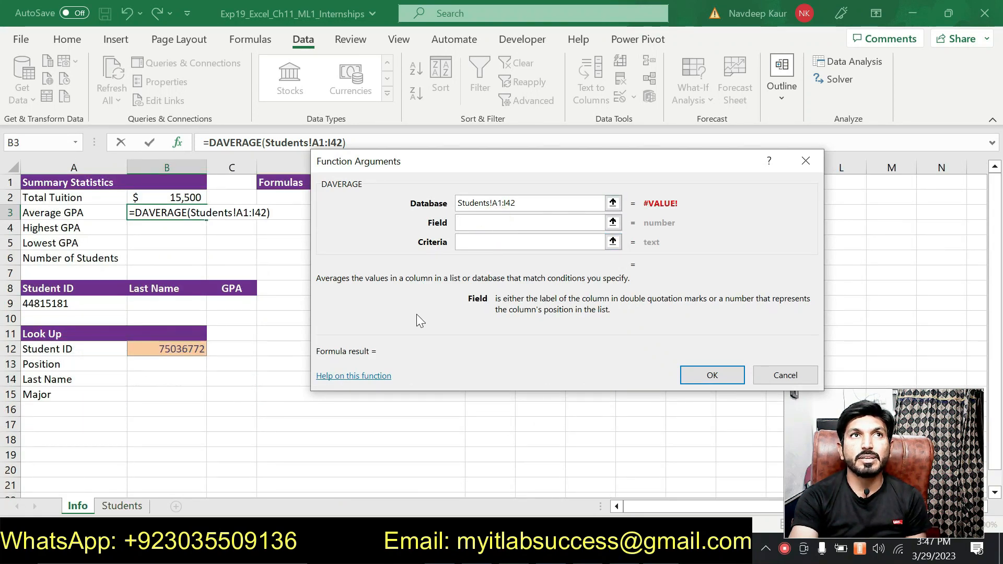
text("GPA)
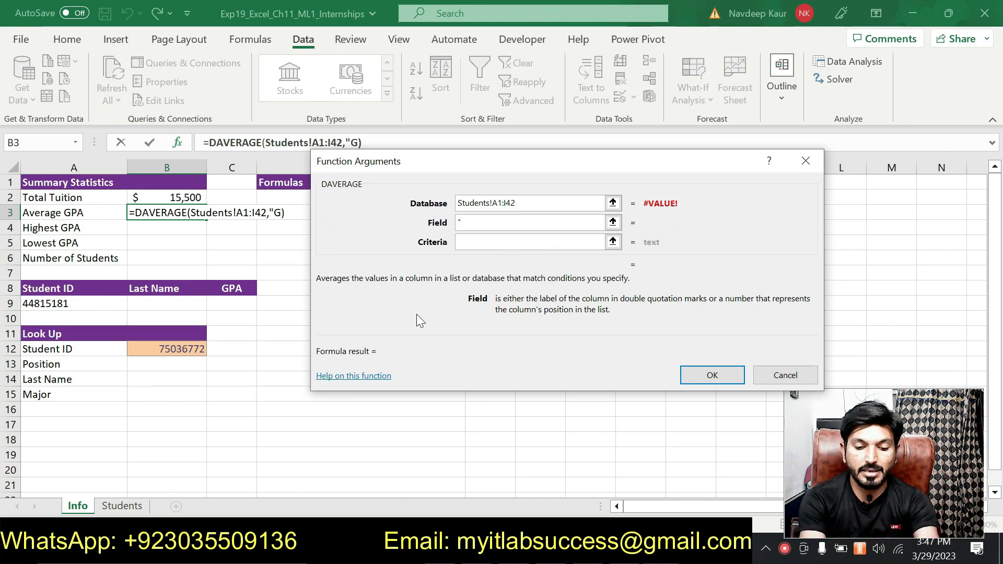
text(")
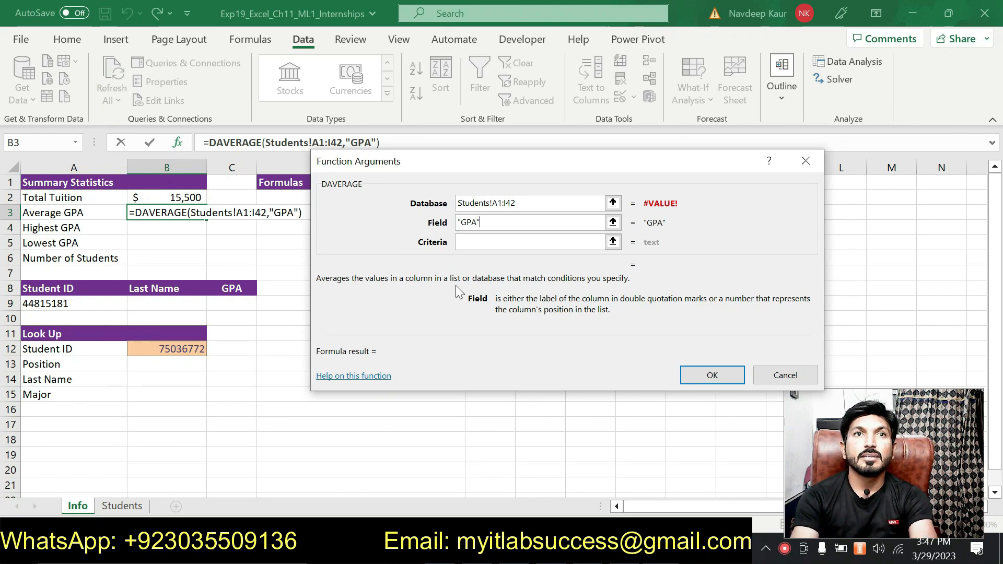
Set the DAVERAGE criteria argument to the Students range A44:I46 and complete the function
click(474, 242)
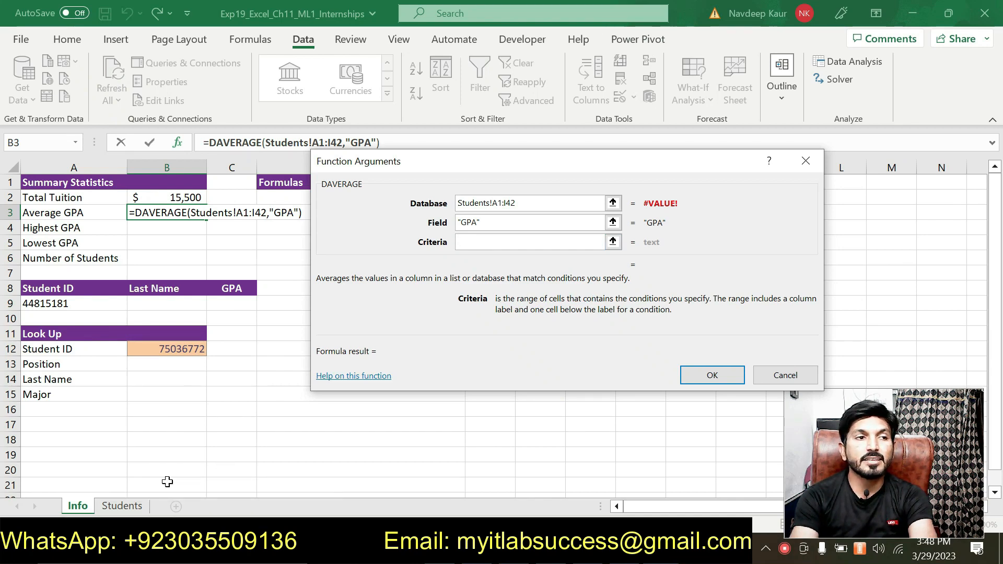
click(125, 513)
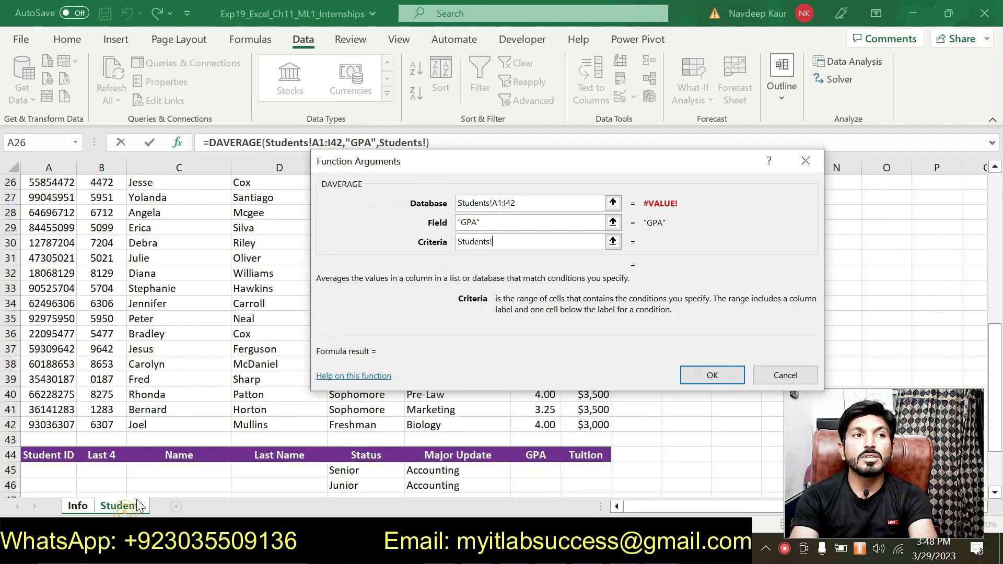
scroll(125, 440, down, 2)
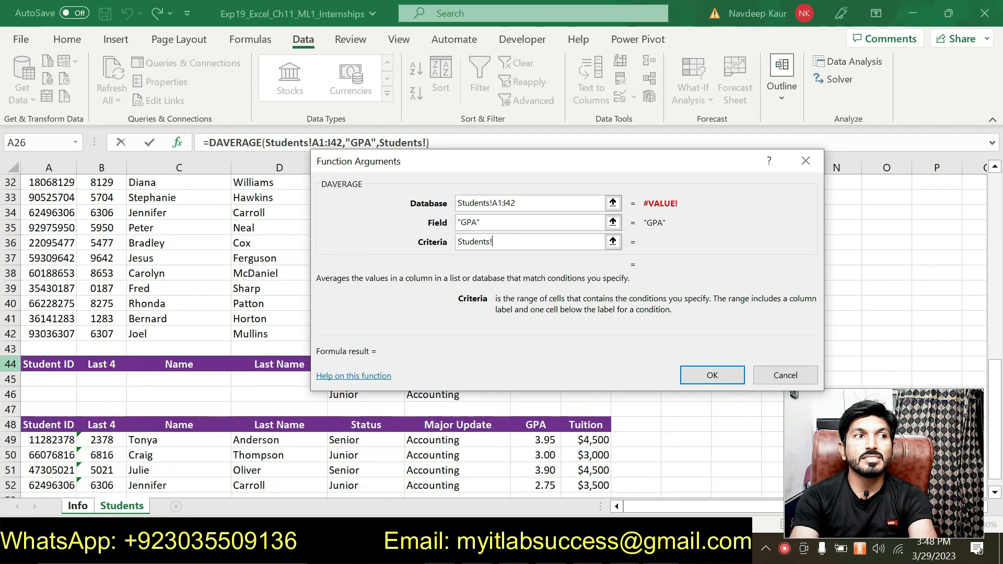
drag(30, 364, 554, 393)
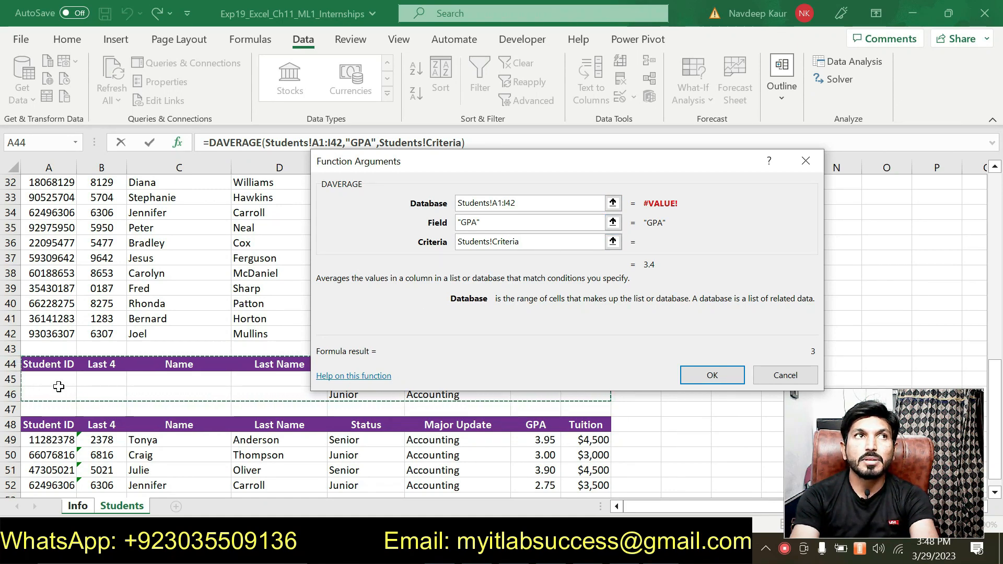
click(689, 375)
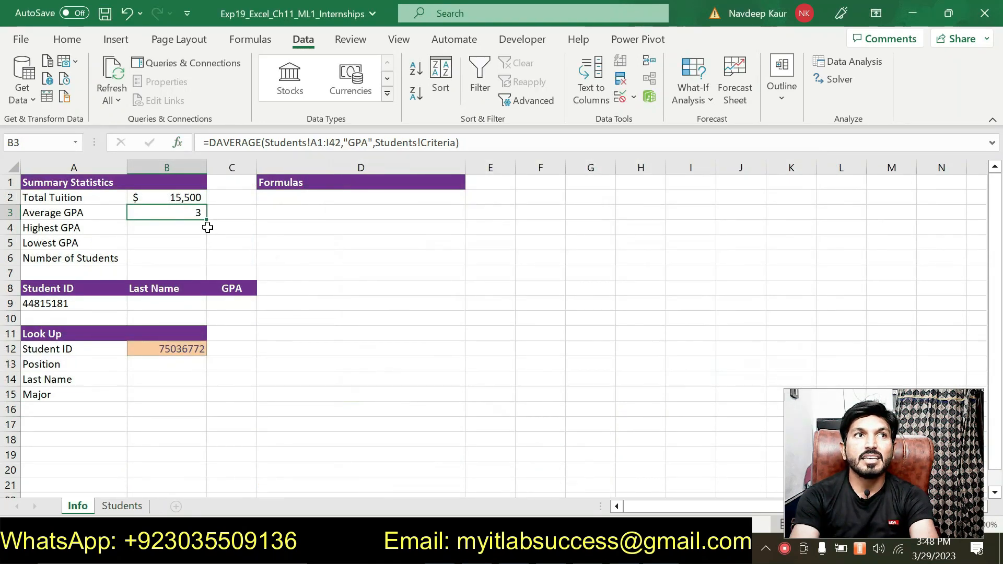
Switch to the Word instructions and remove the highlight from step 10's DAVERAGE paragraph
click(615, 549)
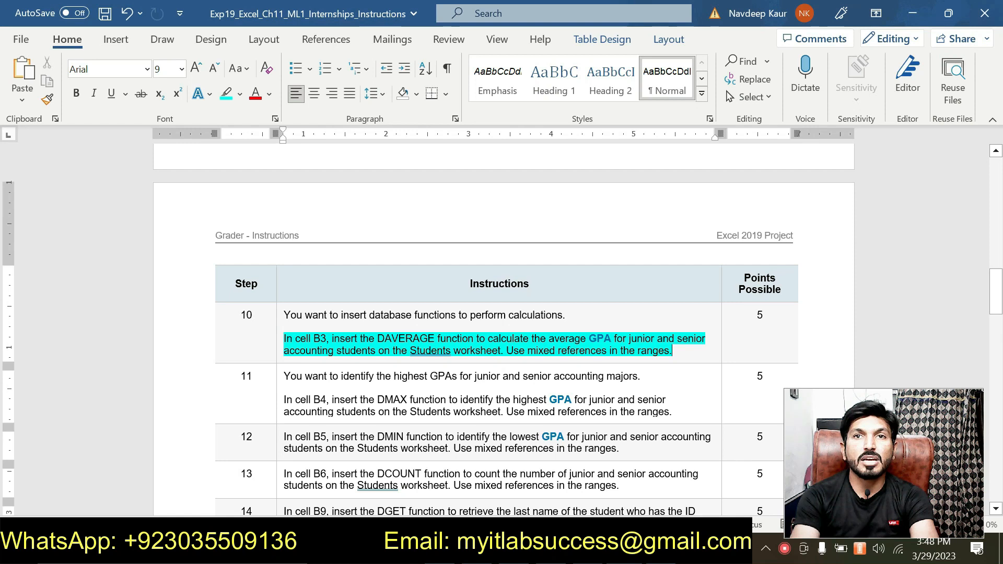
drag(672, 351, 303, 339)
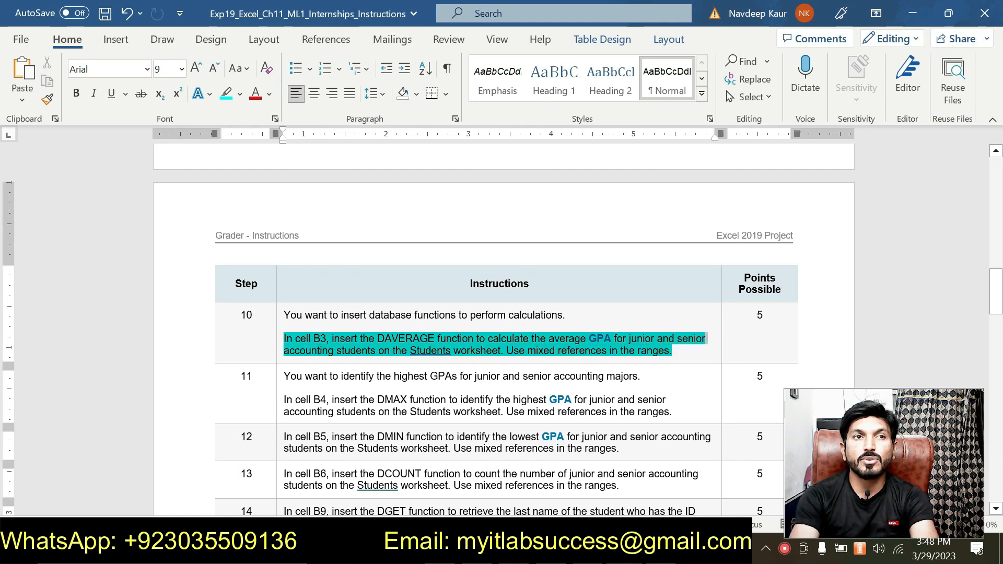
click(354, 315)
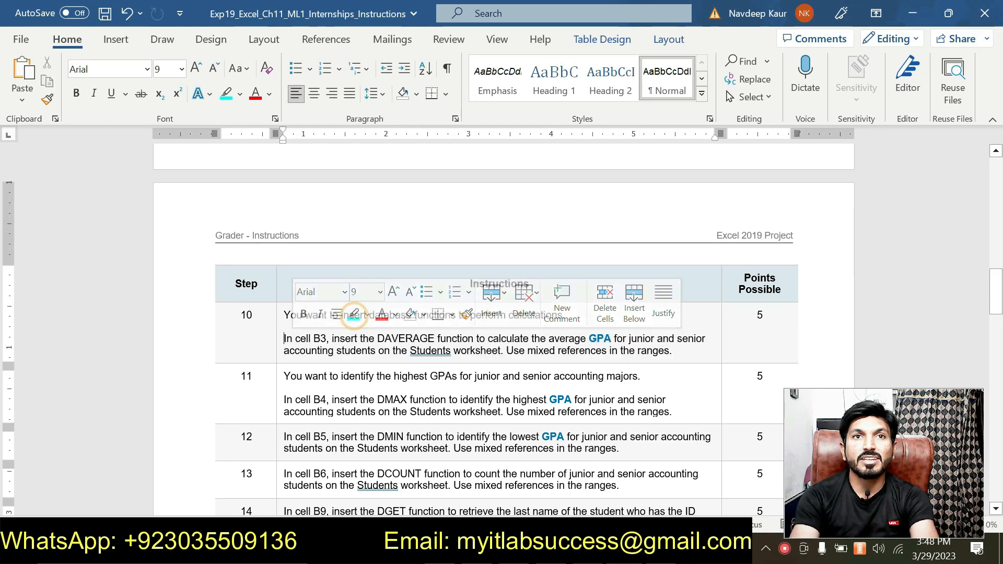
Highlight the instruction text of steps 11 to 13, covering DMAX, DMIN and DCOUNT, in bright green
scroll(353, 315, down, 15)
scroll(502, 324, up, 10)
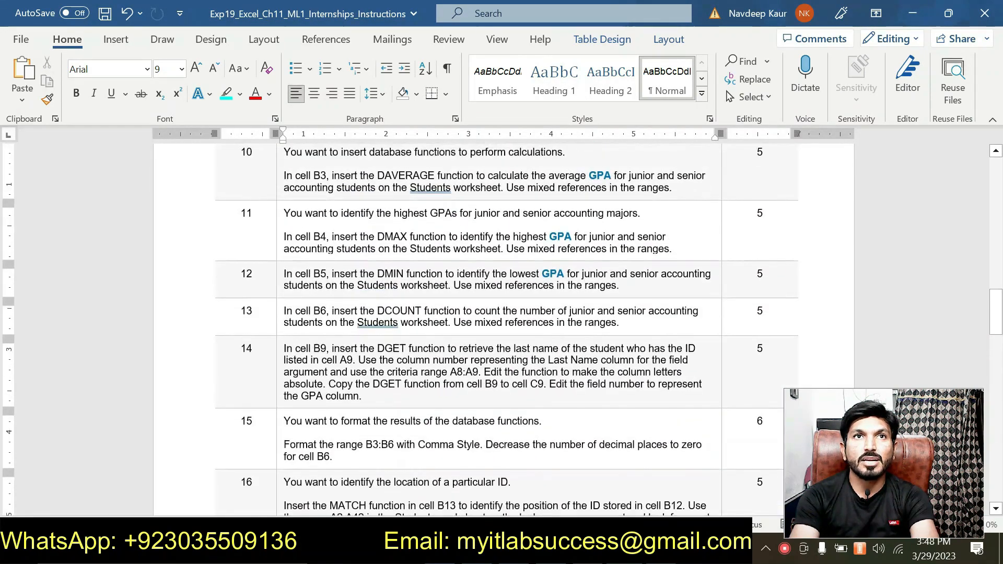
scroll(501, 324, up, 2)
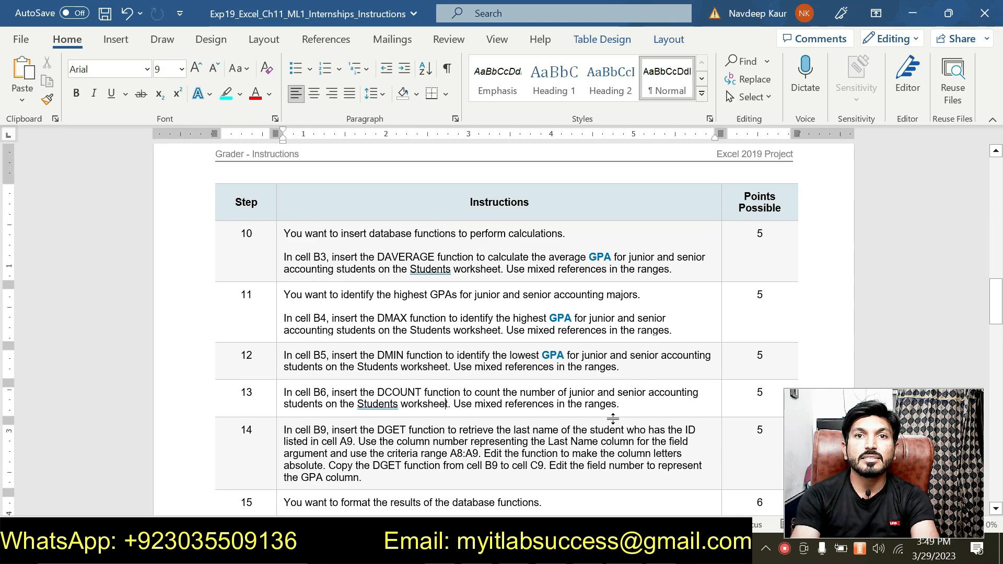
drag(622, 404, 428, 313)
click(394, 299)
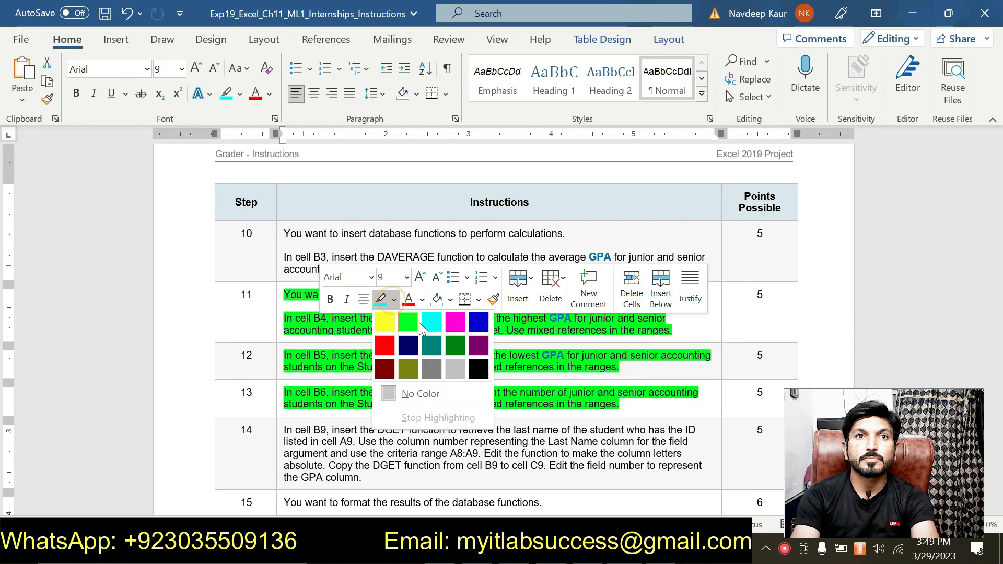
click(413, 321)
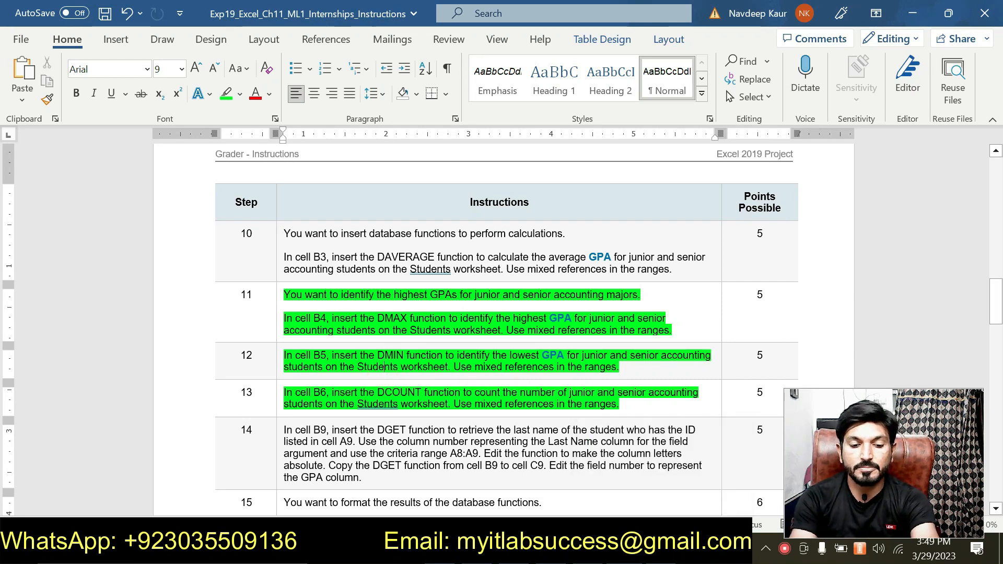
Compare instruction steps 11 to 14 with the Info worksheet in the SOLExp19_Excel_Ch11_ML1_Internships workbook in Excel
key(F7)
click(989, 140)
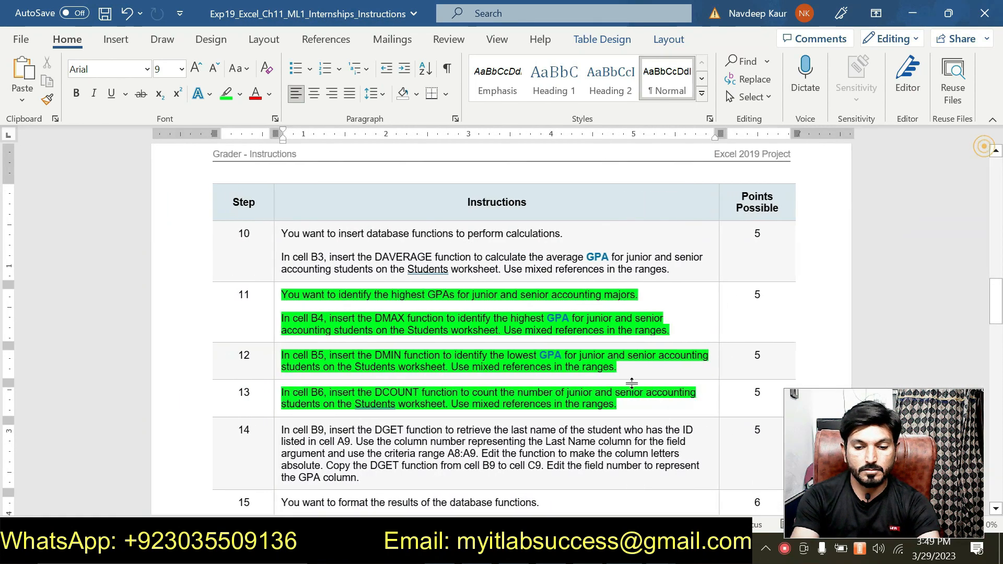
key(alt+Tab)
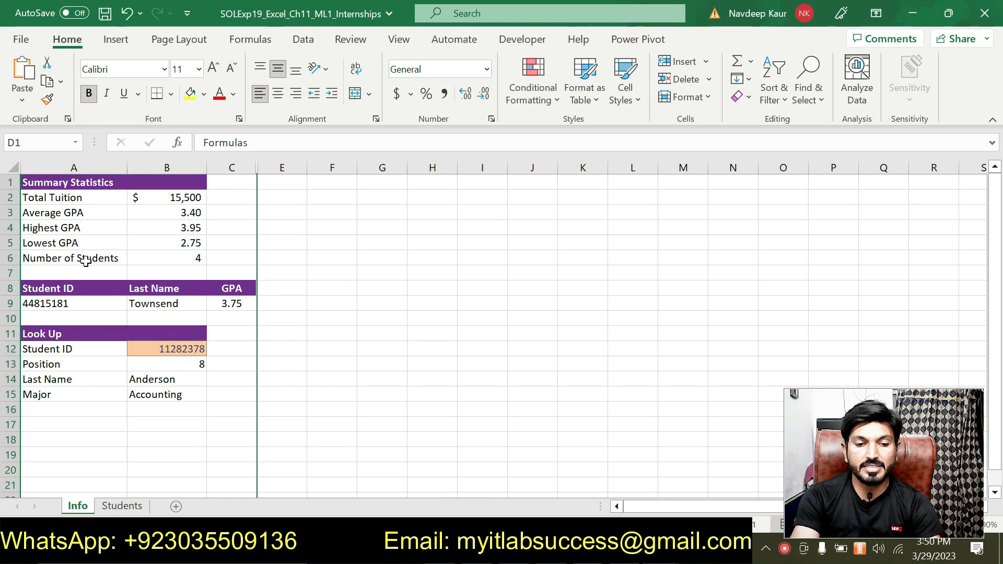
key(alt+Tab)
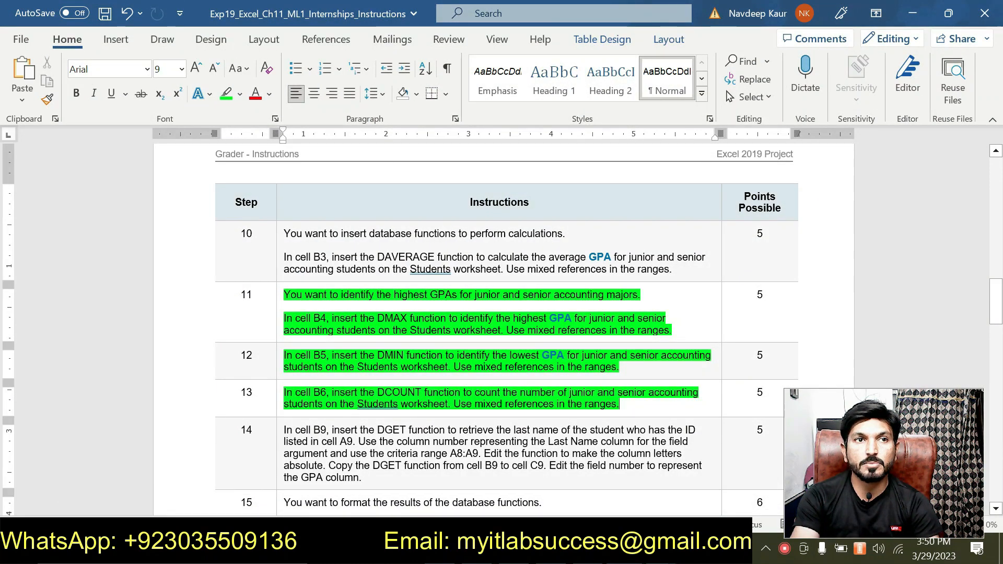
key(alt+Tab)
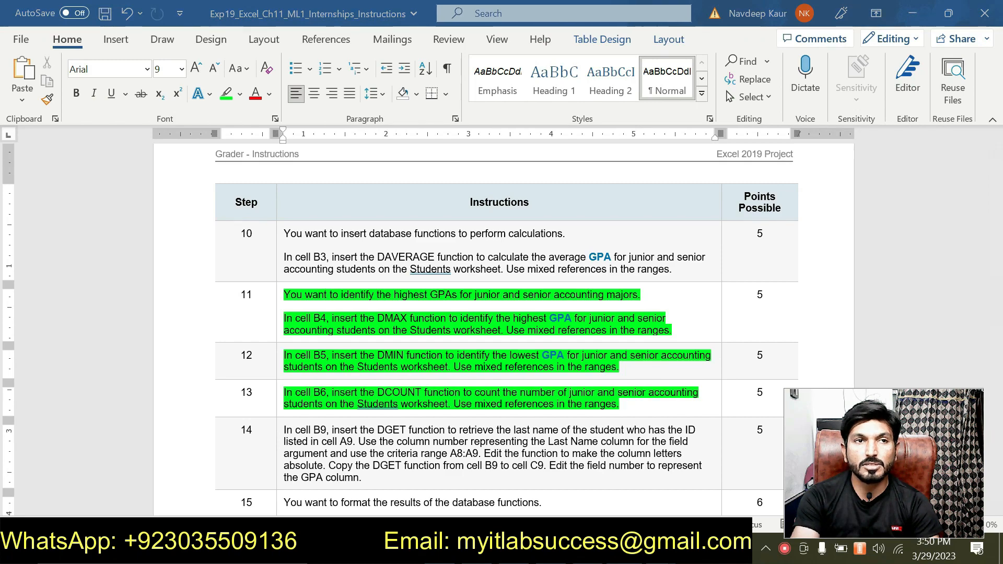
key(alt+Tab)
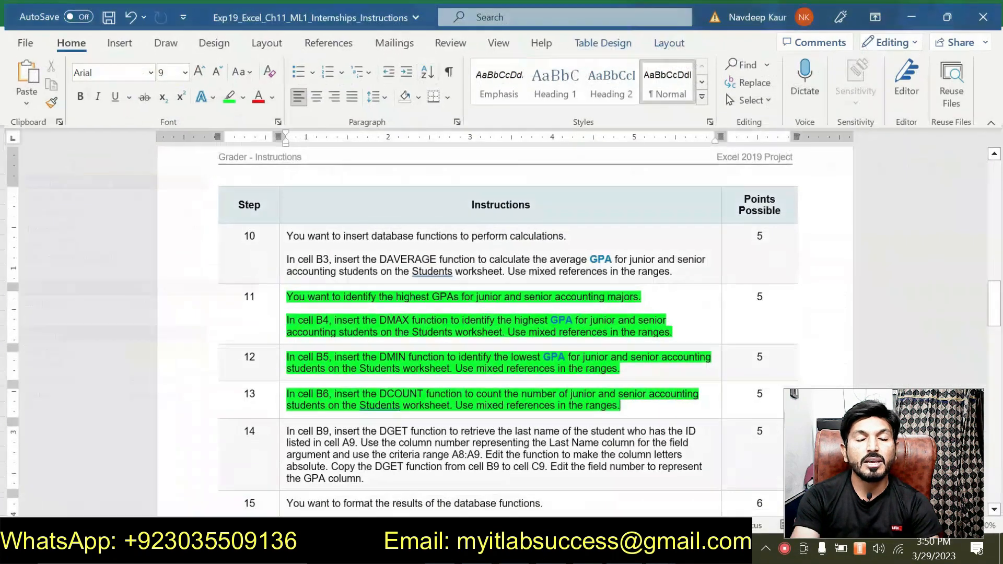
scroll(501, 324, down, 3)
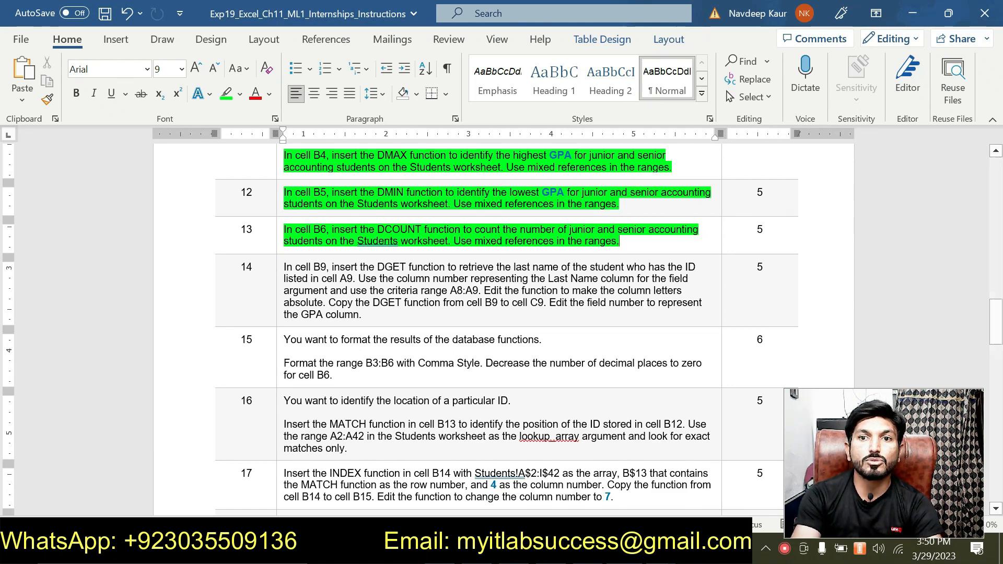
key(alt+Tab)
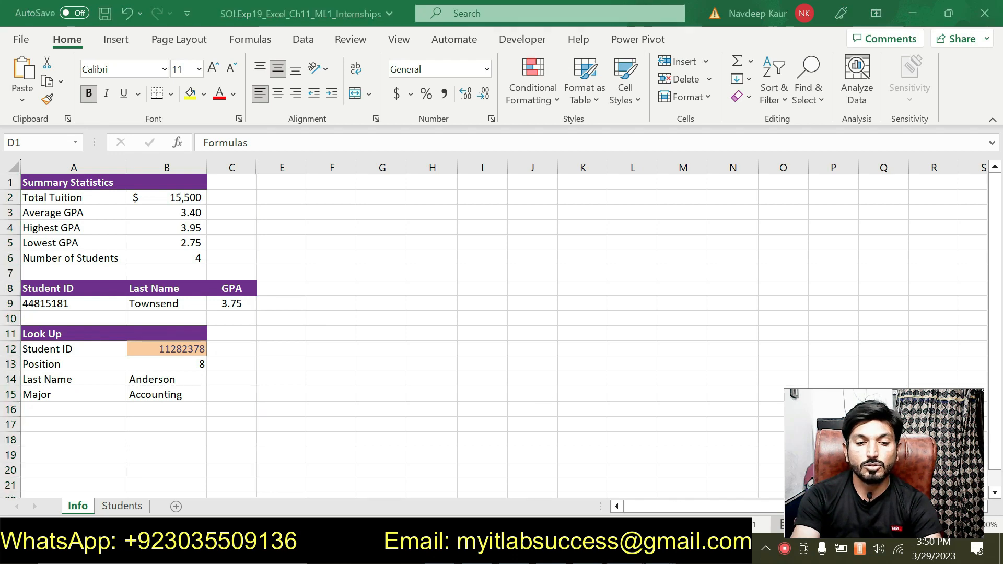
Return to the Word instructions and clear the green highlight from steps 11 to 13
key(alt+Tab)
scroll(662, 469, up, 4)
scroll(608, 417, up, 1)
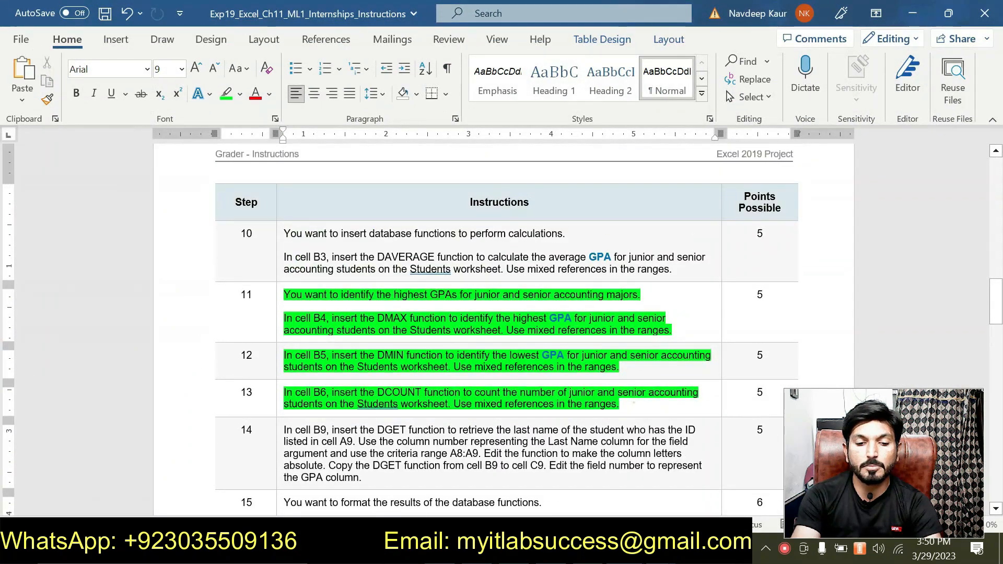
drag(634, 403, 284, 295)
click(397, 282)
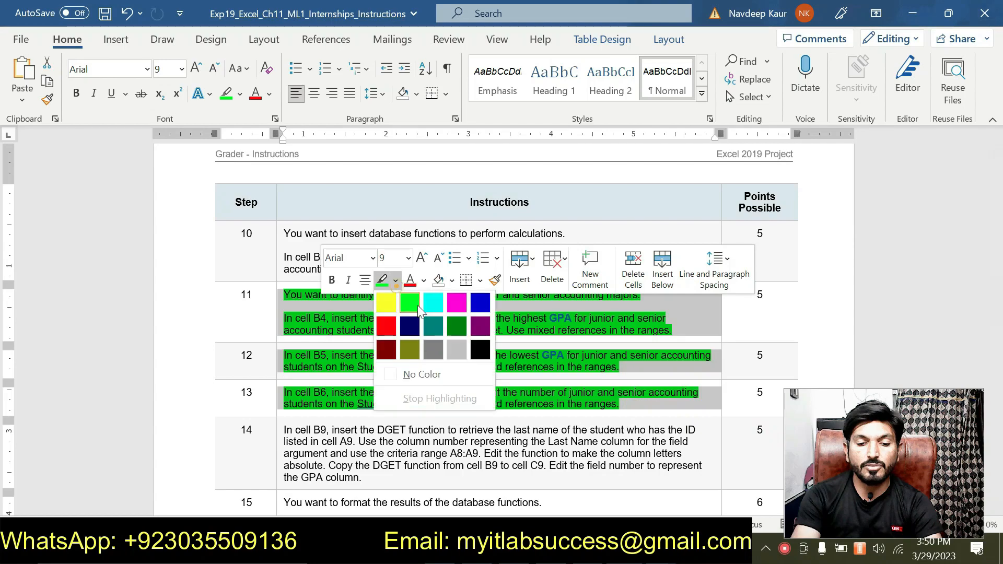
click(434, 375)
click(469, 409)
Review the project description and instruction steps 1 to 15 in the Word document
scroll(469, 409, down, 1)
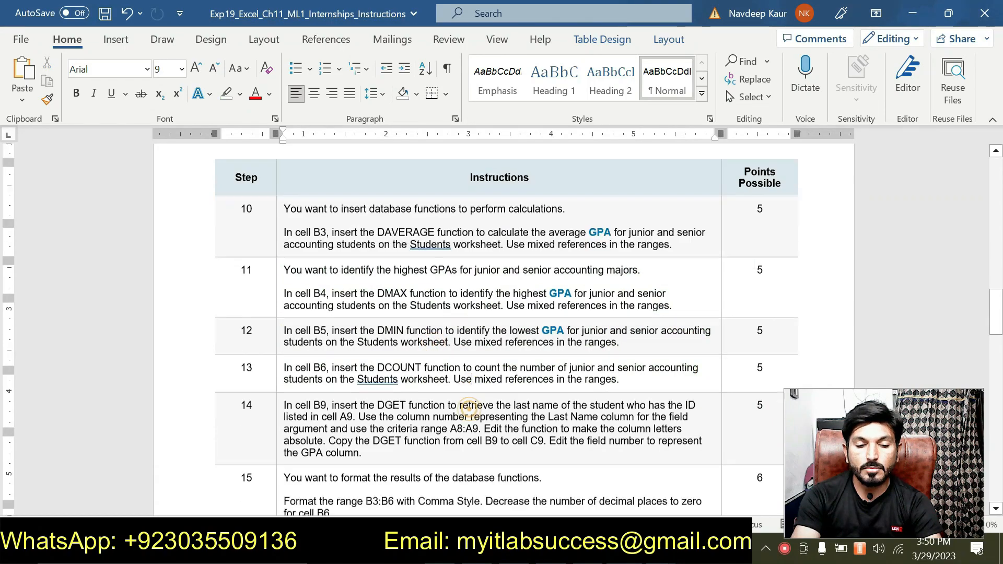
scroll(469, 409, down, 10)
scroll(471, 413, up, 11)
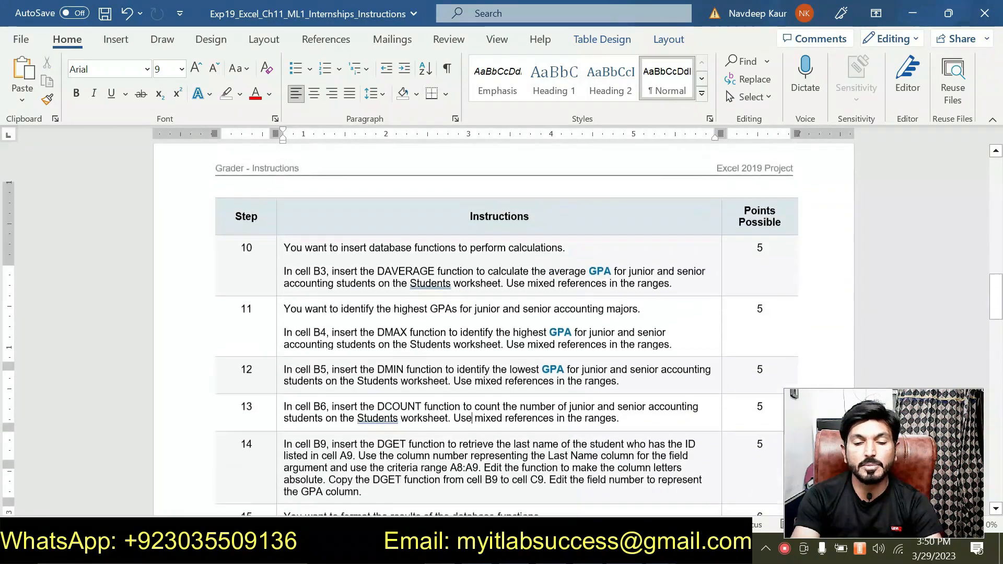
scroll(502, 329, up, 15)
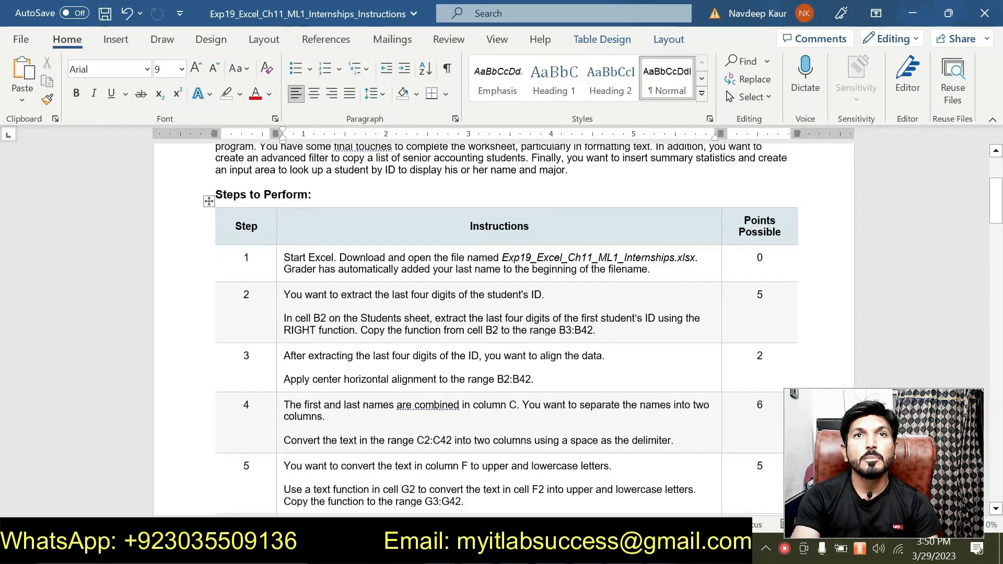
scroll(472, 405, up, 6)
scroll(473, 405, down, 16)
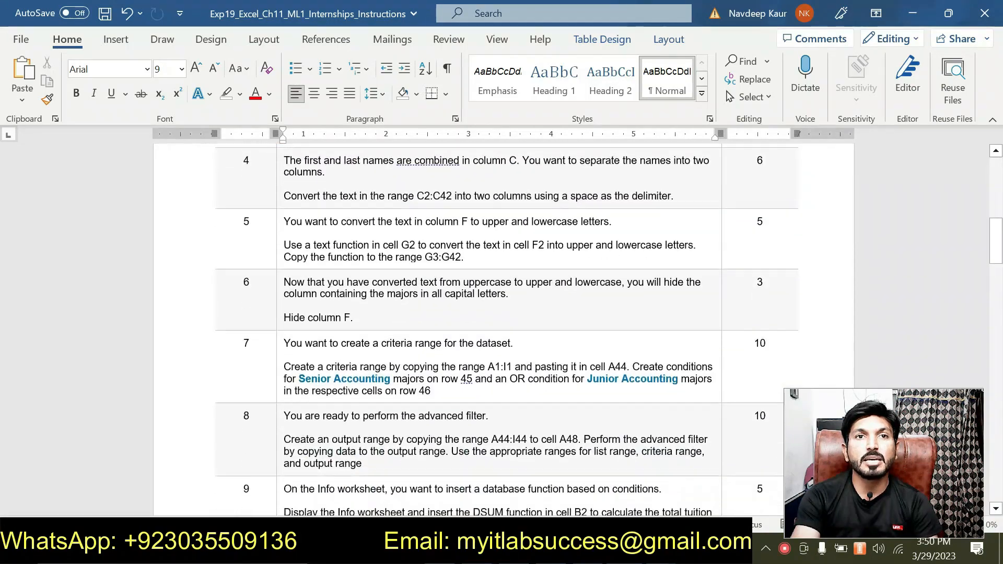
scroll(472, 413, down, 6)
scroll(472, 413, down, 5)
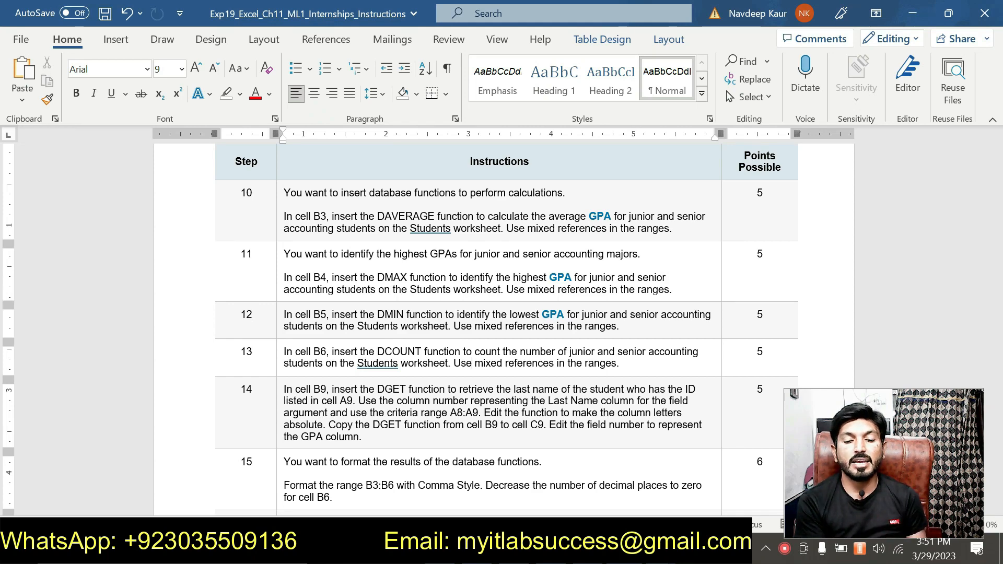
scroll(502, 329, up, 10)
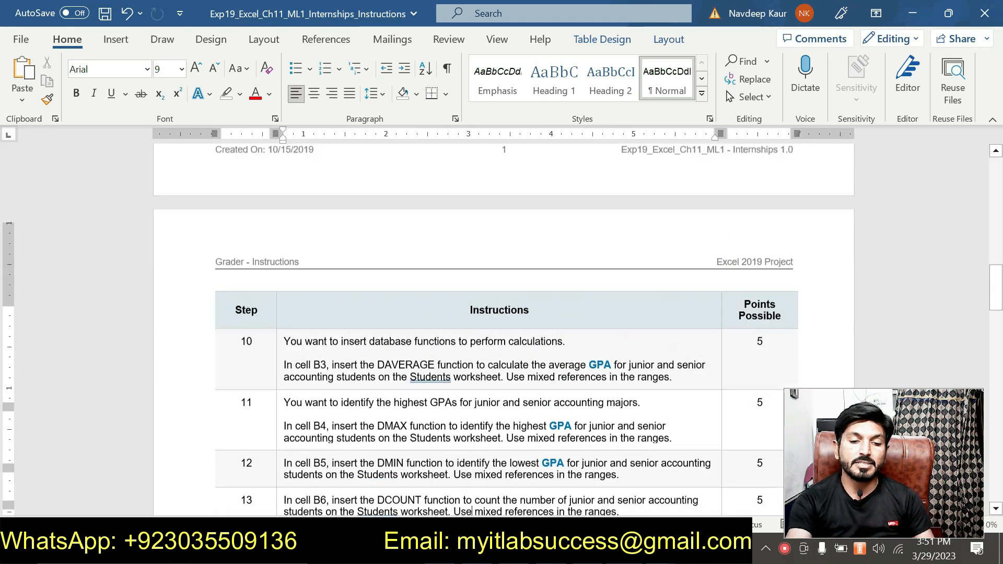
scroll(501, 330, up, 10)
scroll(502, 329, down, 4)
scroll(453, 359, down, 8)
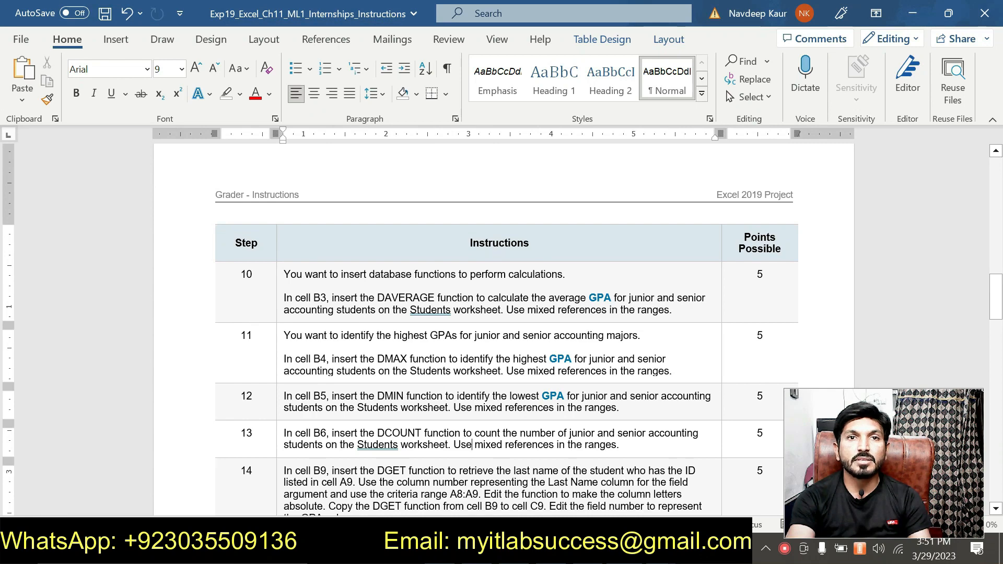
scroll(501, 329, down, 2)
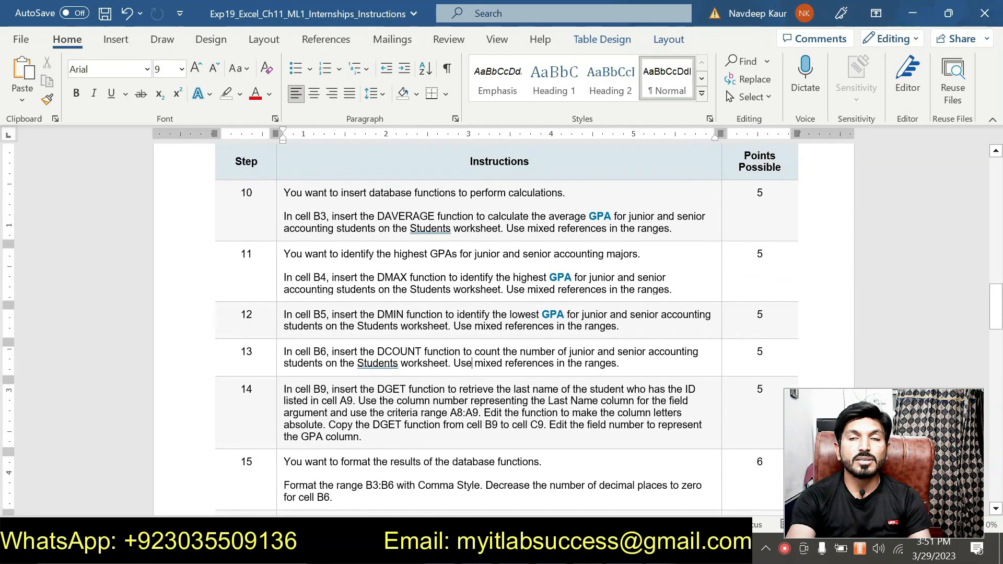
scroll(453, 357, up, 10)
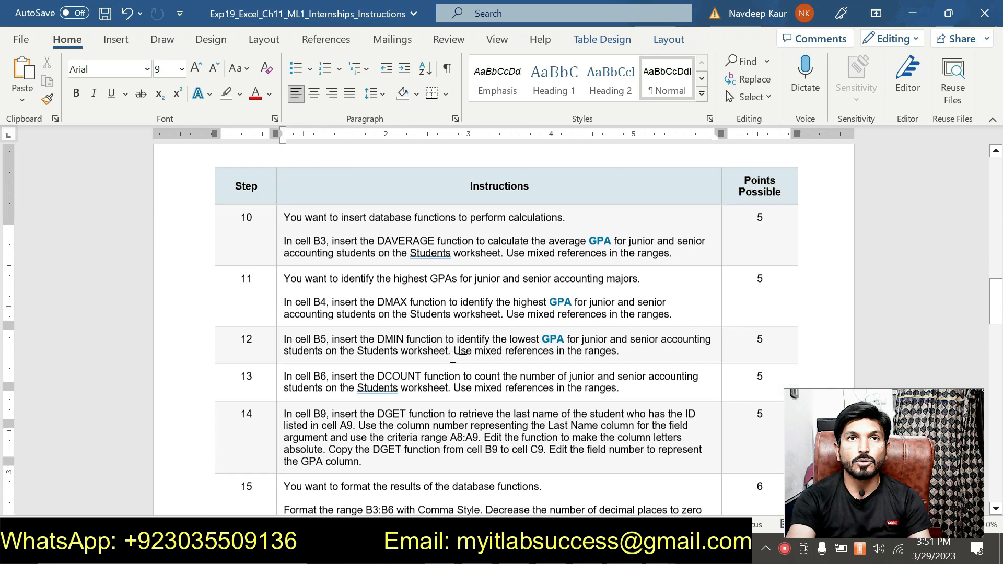
scroll(453, 357, up, 9)
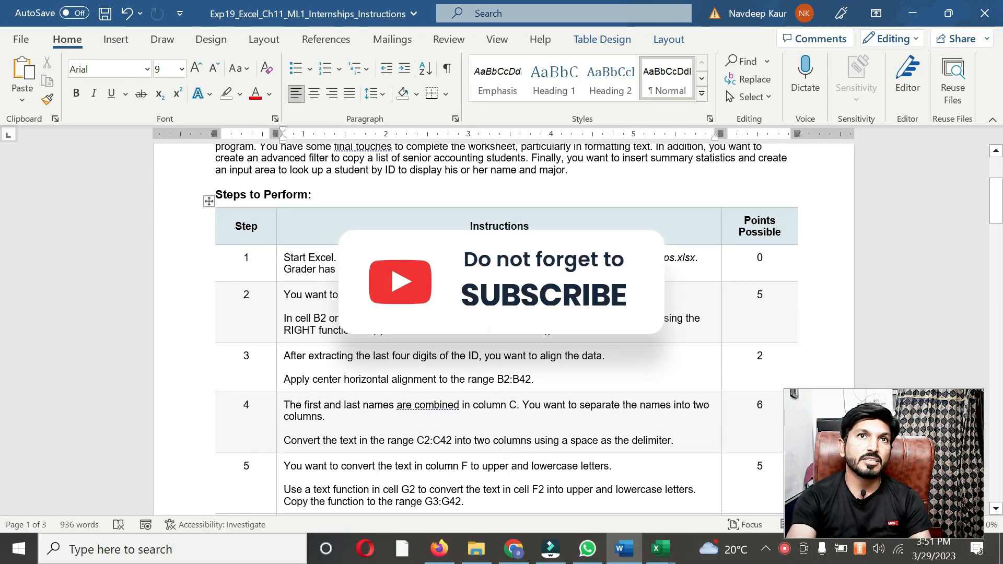
scroll(513, 452, up, 3)
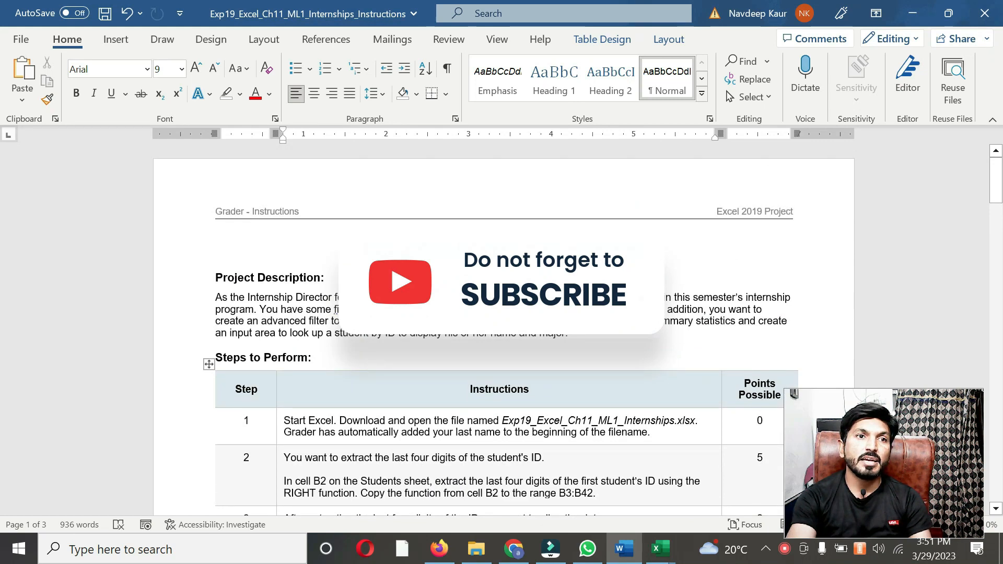